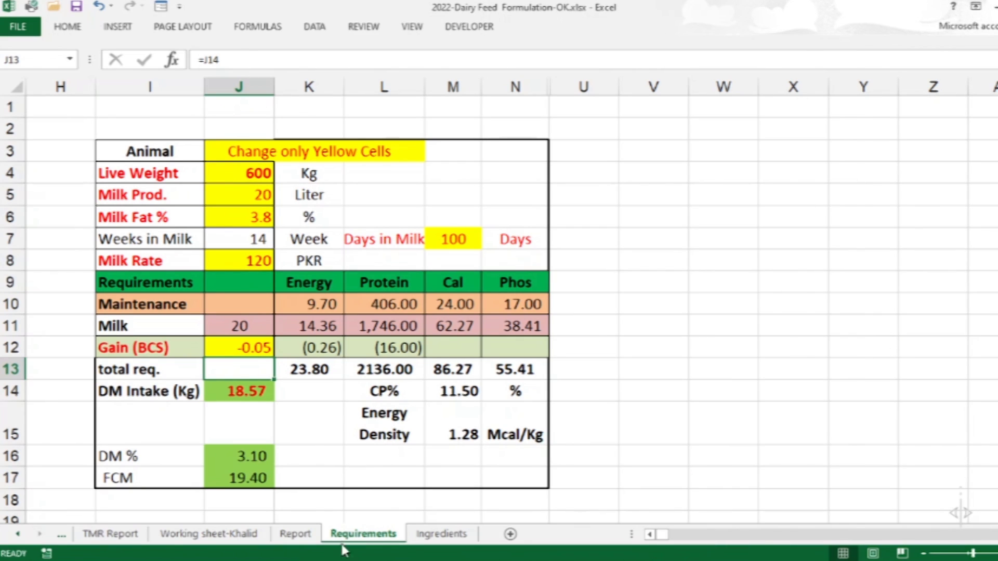
Look over the Ingredients sheet and the working sheet, and open the list of feed choices for the ingredient in A3
{"action": "left_click", "coordinate": [464, 539]}
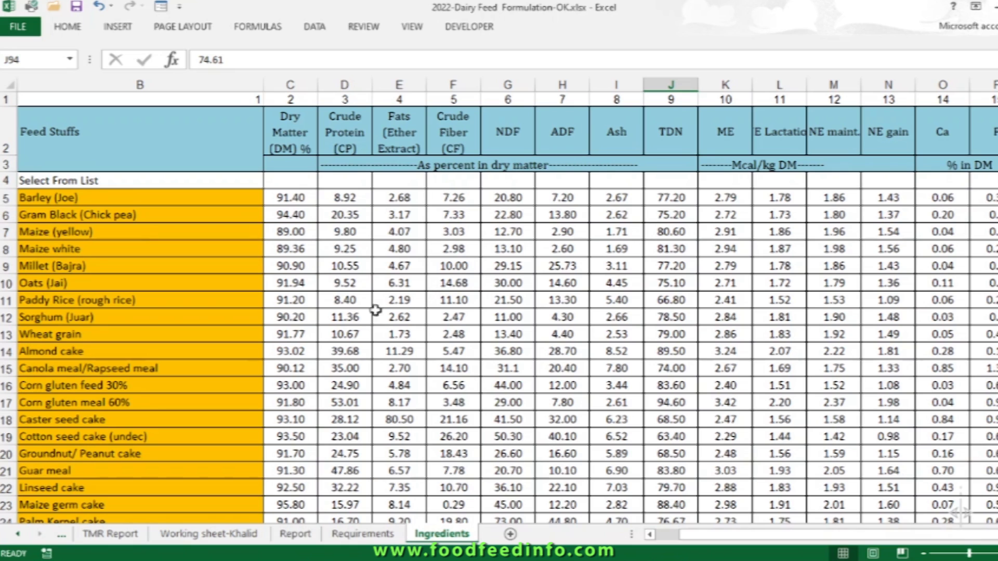
{"action": "left_click", "coordinate": [206, 534]}
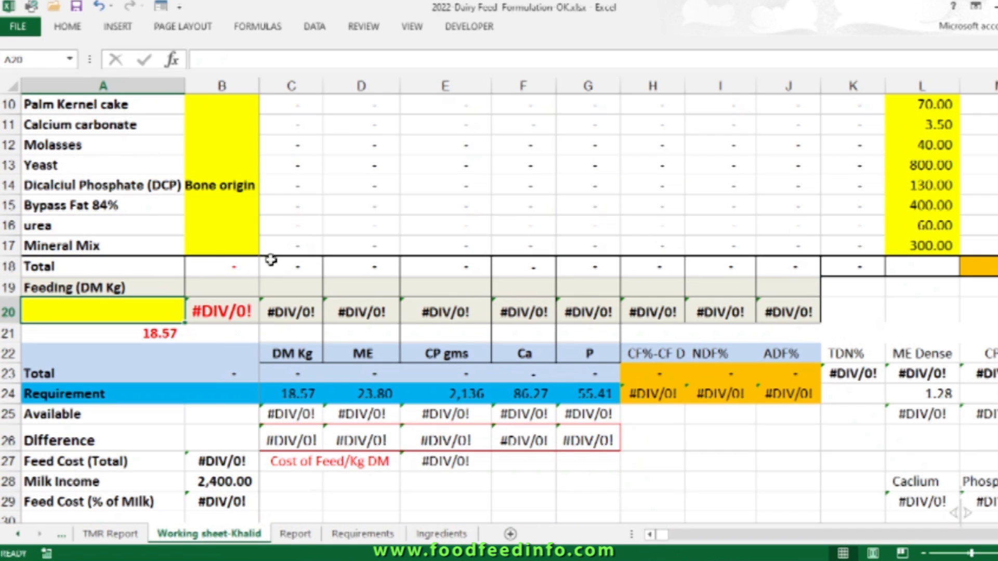
{"action": "scroll", "coordinate": [252, 291], "scroll_direction": "up", "scroll_amount": 3}
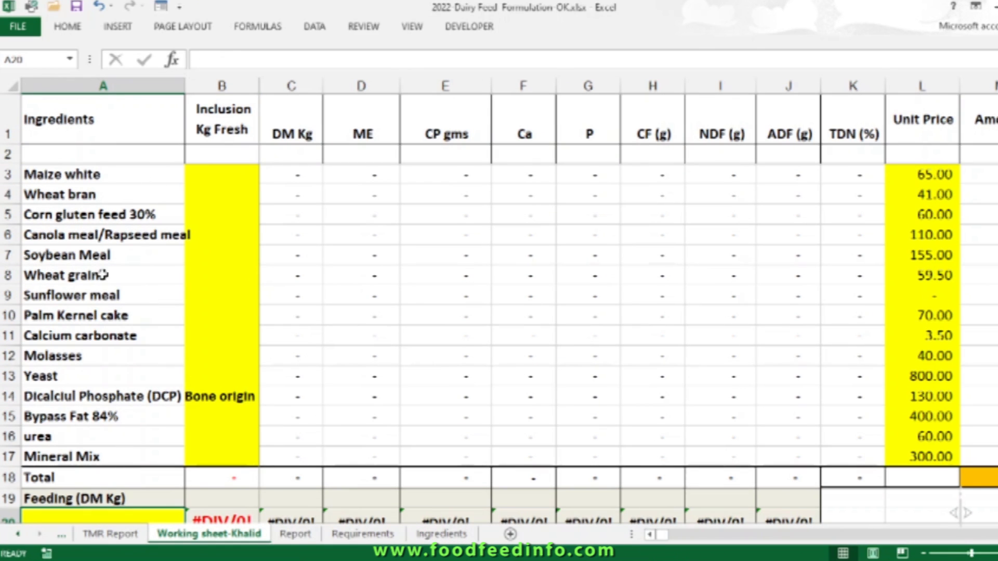
{"action": "left_click", "coordinate": [140, 175]}
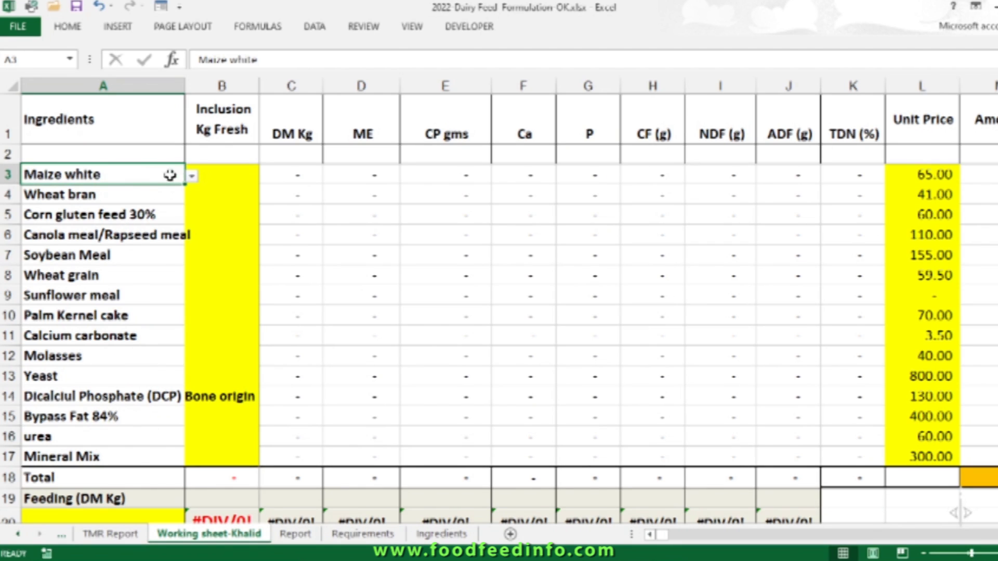
{"action": "left_click", "coordinate": [191, 177]}
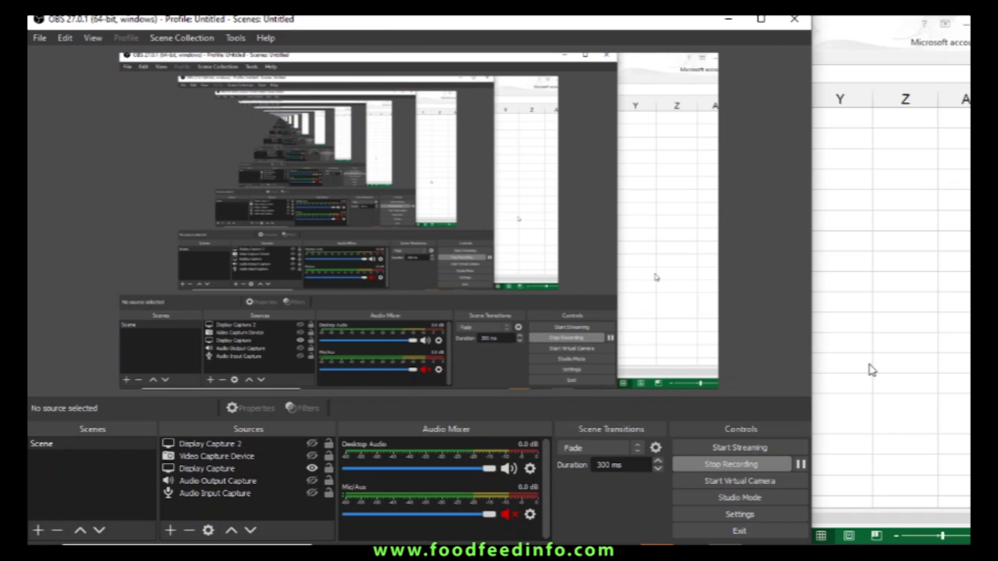
Return to the requirements table in Excel and choose 600 kg as the animal's live weight
{"action": "left_click", "coordinate": [728, 19]}
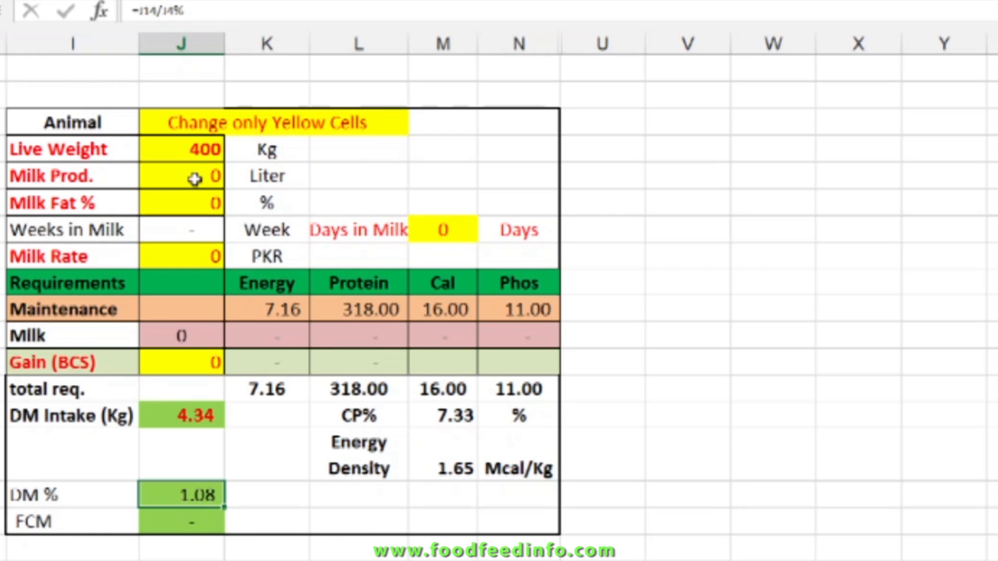
{"action": "left_click", "coordinate": [183, 150]}
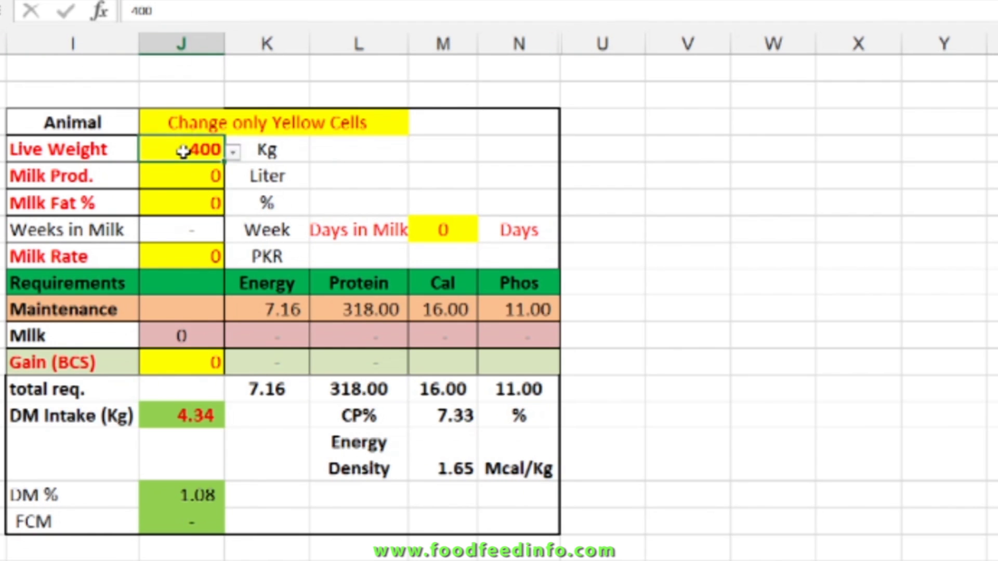
{"action": "left_click", "coordinate": [233, 152]}
{"action": "left_click_drag", "start_coordinate": [233, 212], "coordinate": [229, 268]}
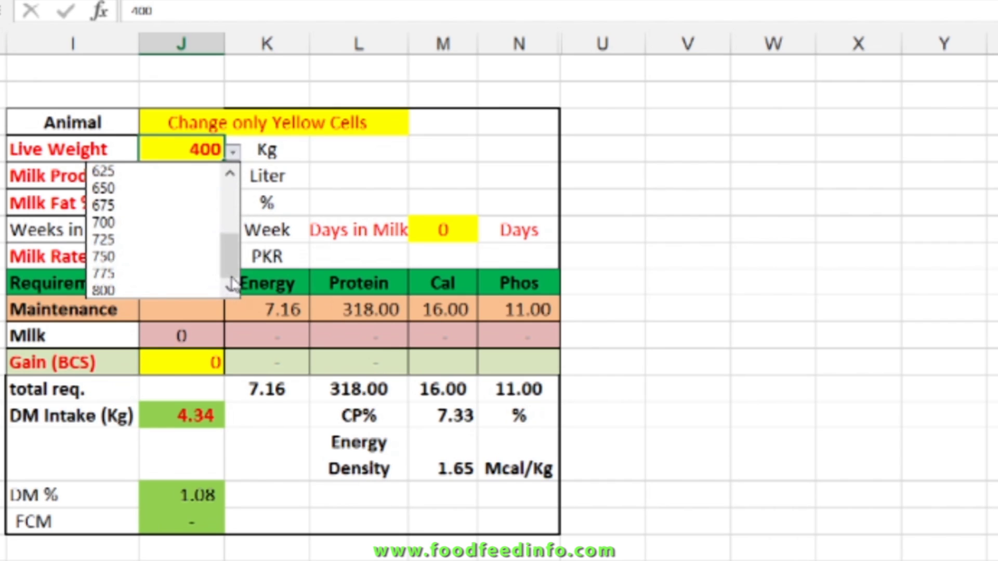
{"action": "left_click_drag", "start_coordinate": [232, 266], "coordinate": [231, 247]}
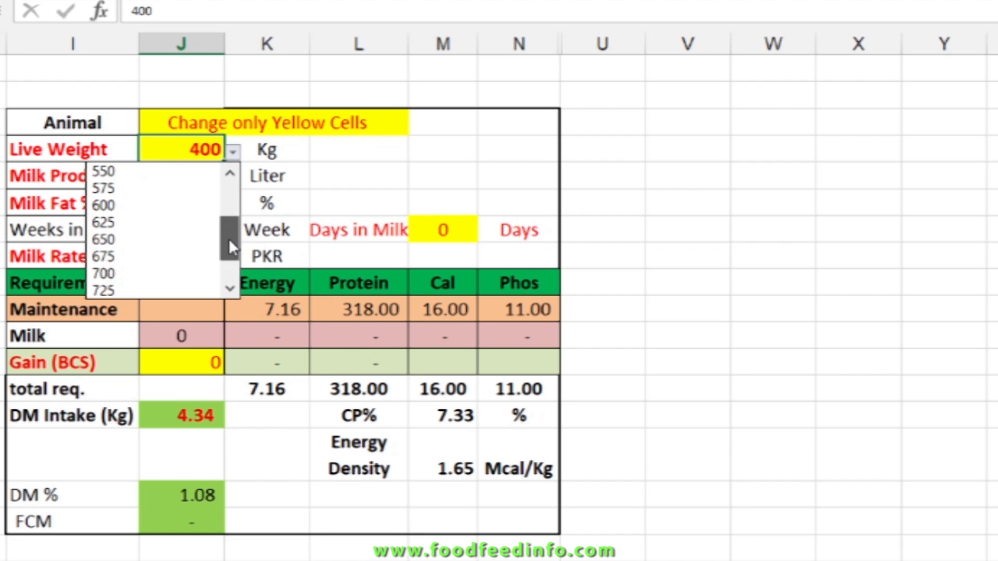
{"action": "left_click", "coordinate": [165, 207]}
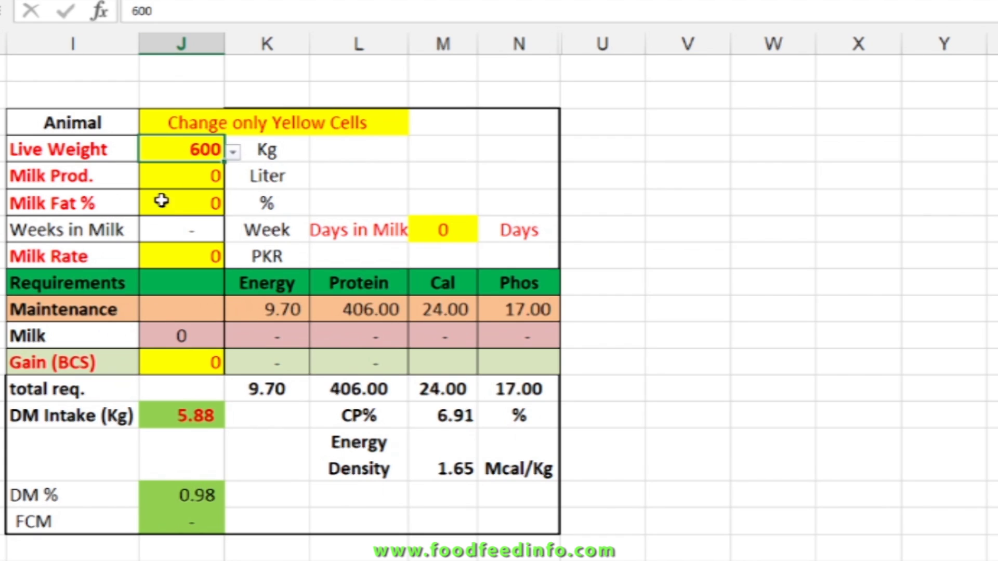
{"action": "left_click", "coordinate": [232, 152]}
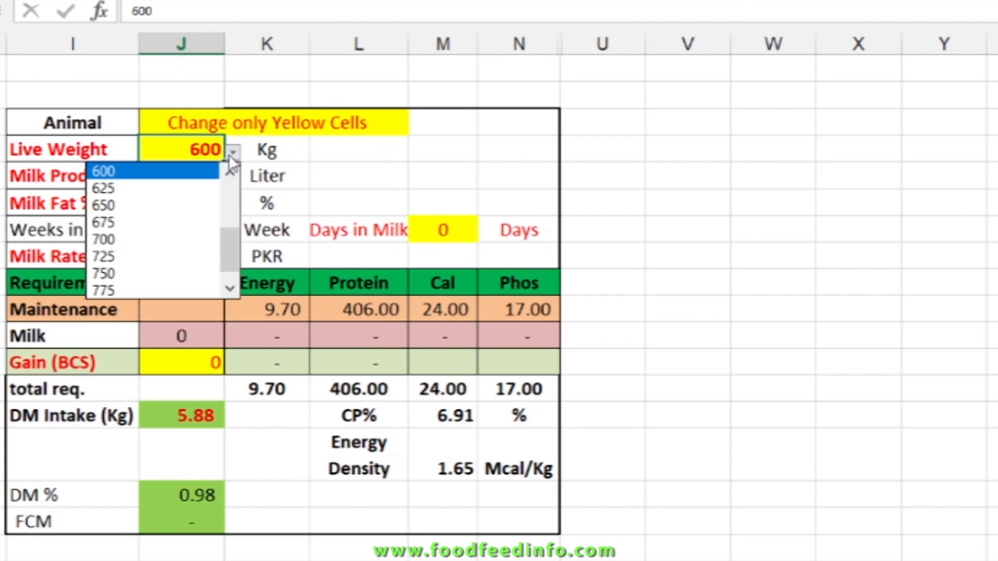
{"action": "left_click", "coordinate": [156, 180]}
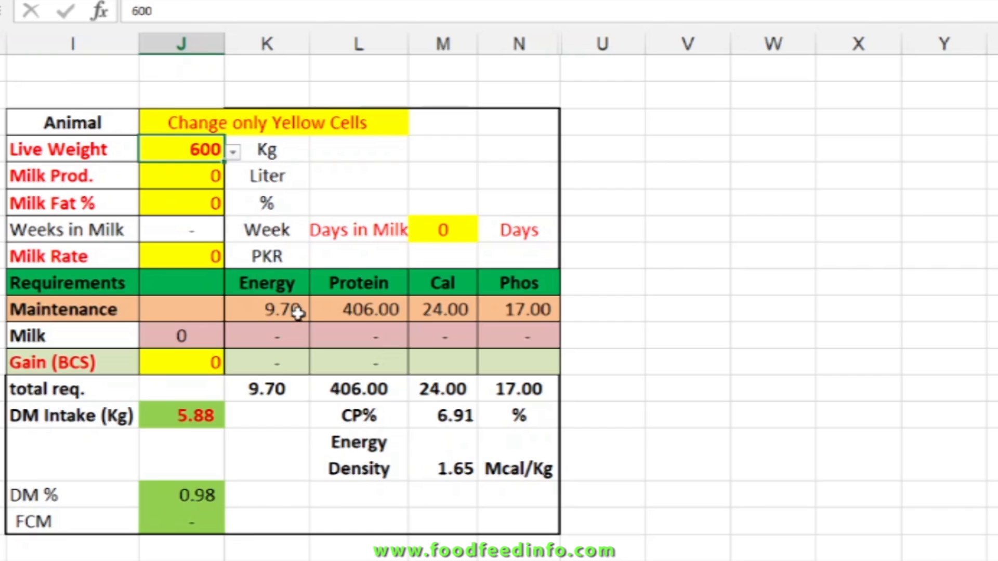
Set the animal's milk production to 20 litres and the milk fat to 3.8%
{"action": "left_click", "coordinate": [169, 180]}
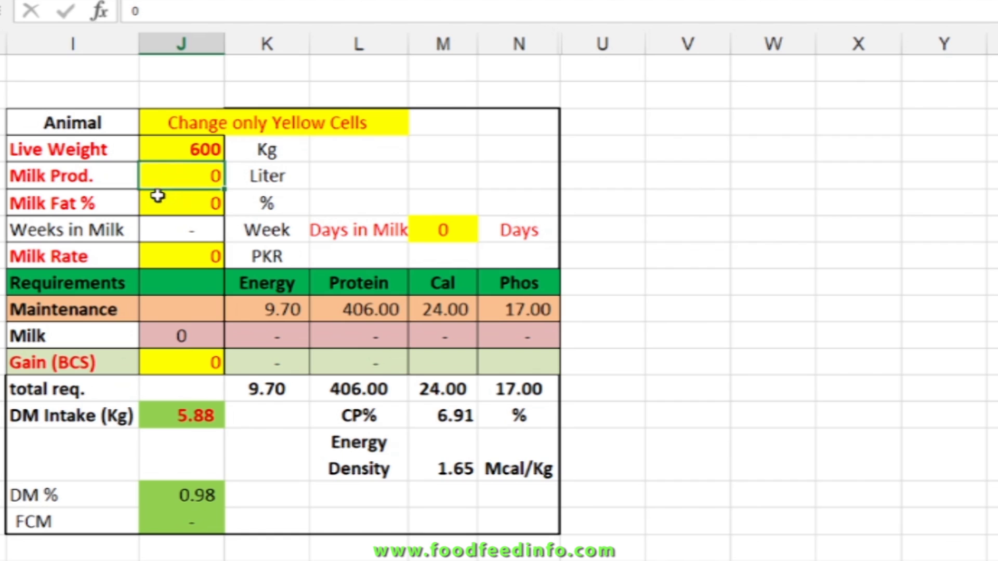
{"action": "type", "text": "20"}
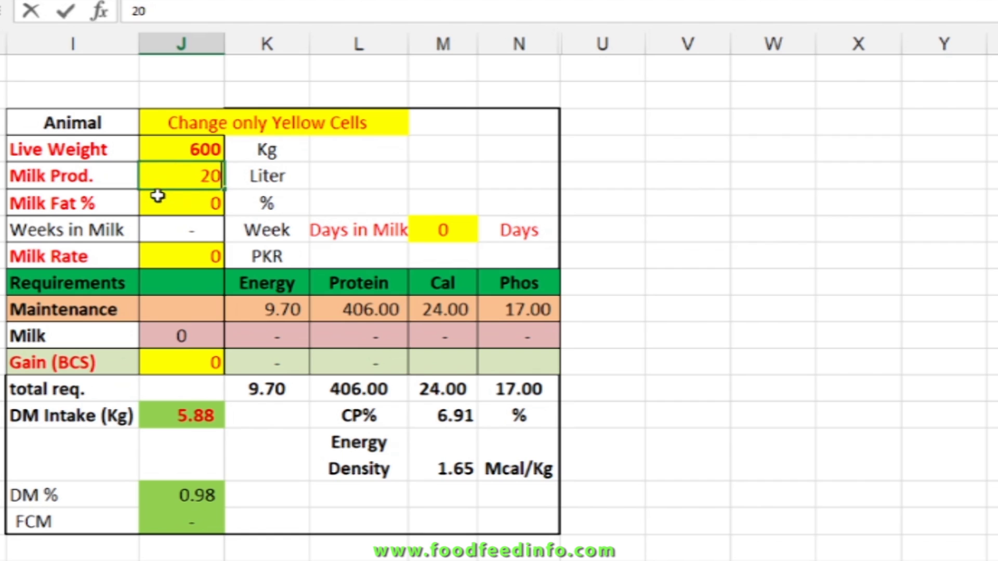
{"action": "key", "text": "Return"}
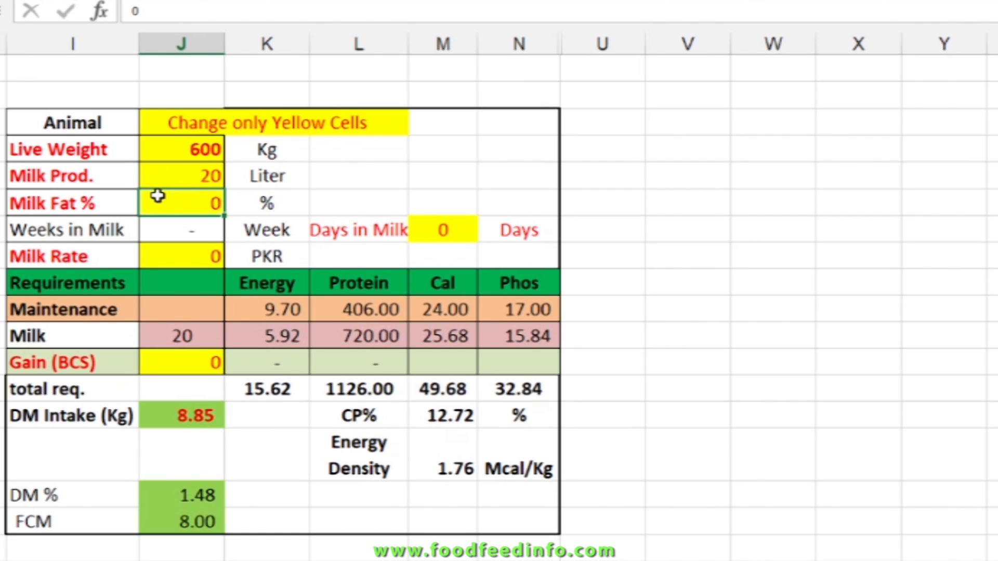
{"action": "type", "text": "3.8"}
{"action": "key", "text": "Return"}
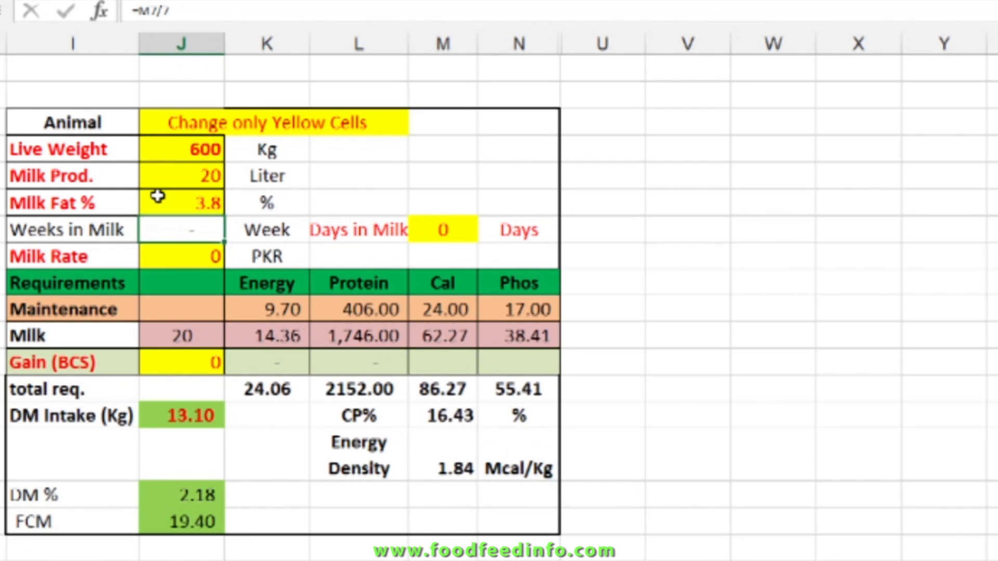
Set the days in milk to 100 and the milk rate to 120 PKR
{"action": "left_click", "coordinate": [440, 236]}
{"action": "type", "text": "100"}
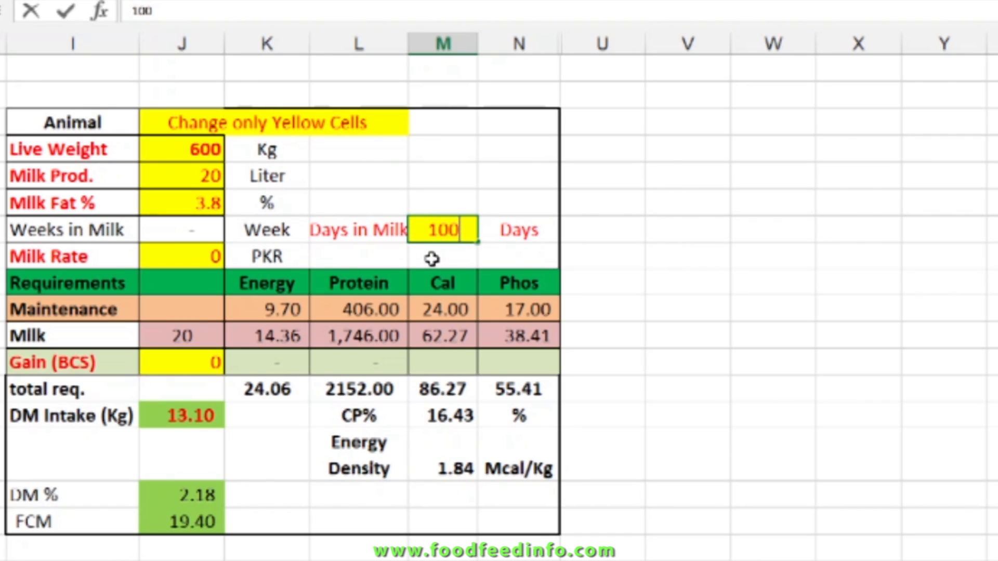
{"action": "left_click", "coordinate": [177, 262]}
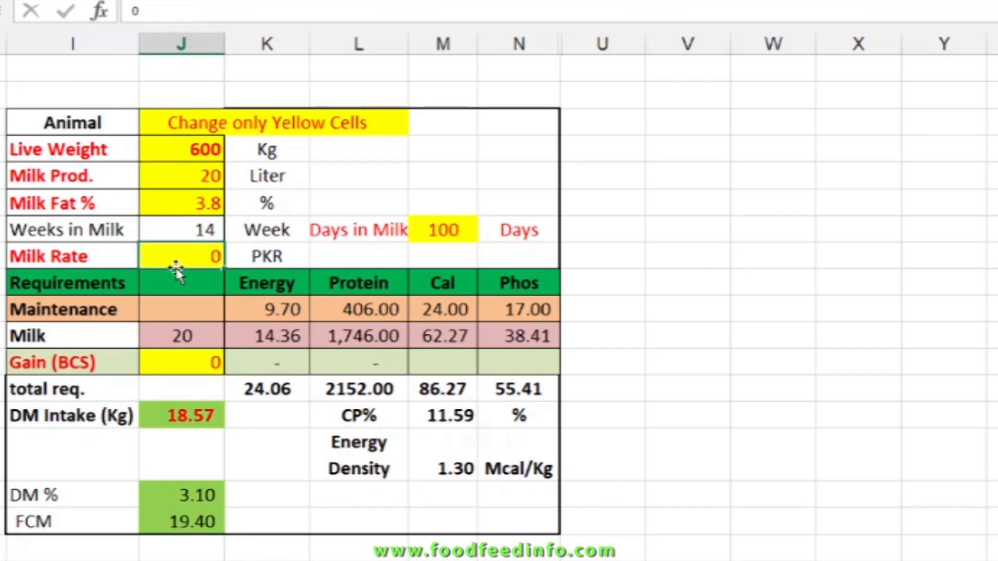
{"action": "type", "text": "1"}
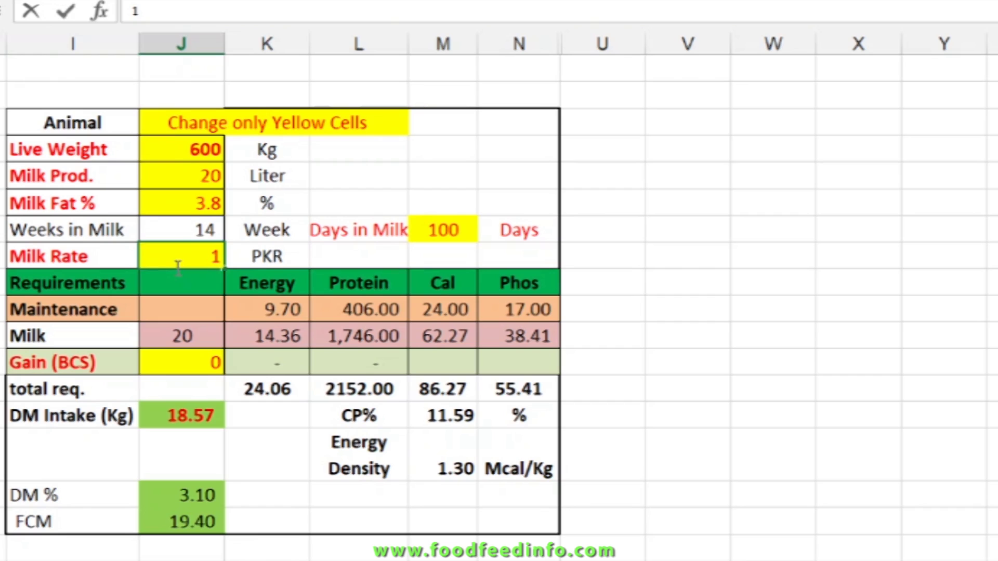
{"action": "type", "text": "20"}
{"action": "key", "text": "Return"}
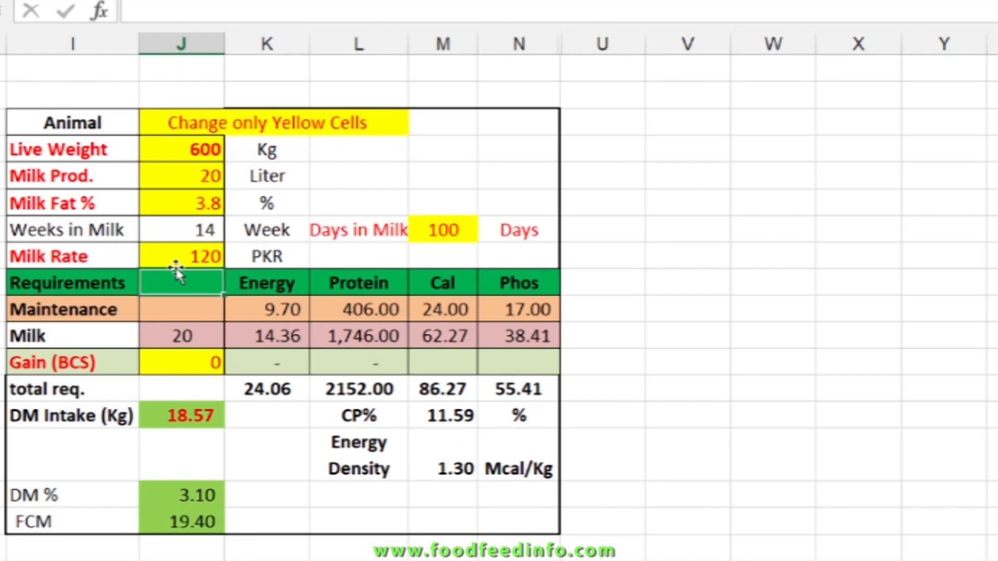
Enter a body condition gain of 0.05 in the Gain (BCS) cell
{"action": "left_click", "coordinate": [172, 363]}
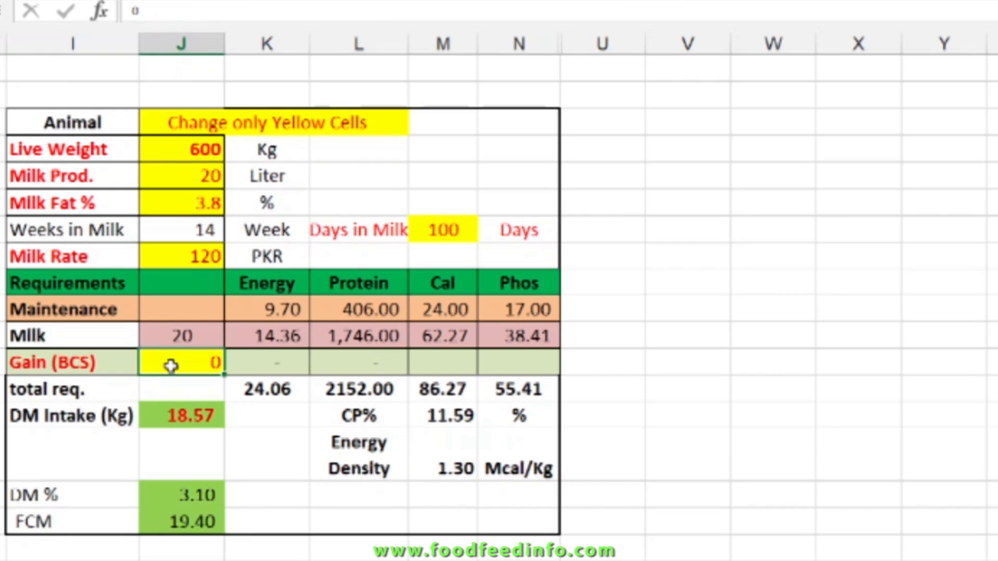
{"action": "type", "text": ".05"}
{"action": "key", "text": "Return"}
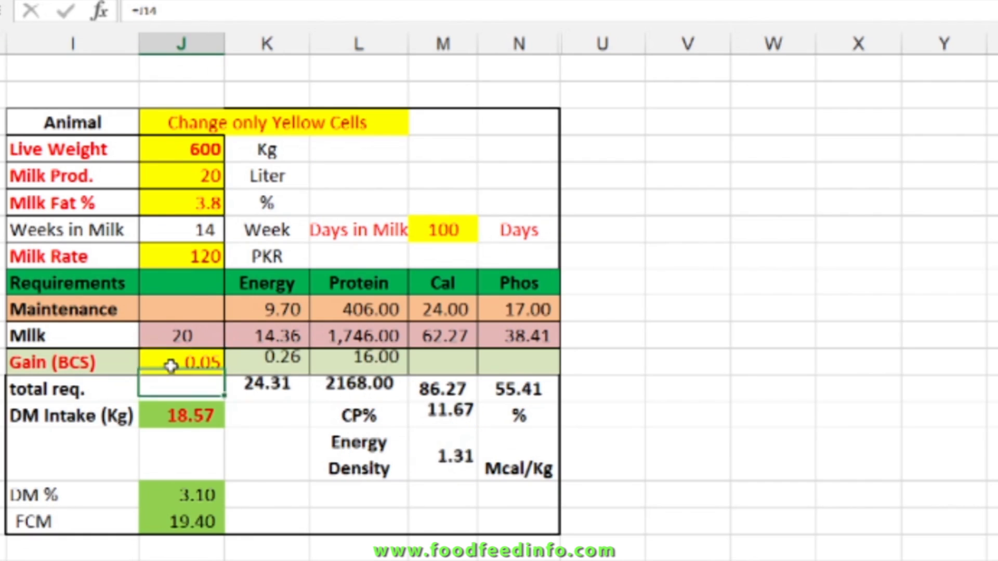
Make the Gain (BCS) value negative, -0.05, to represent body condition loss
{"action": "left_click", "coordinate": [168, 367]}
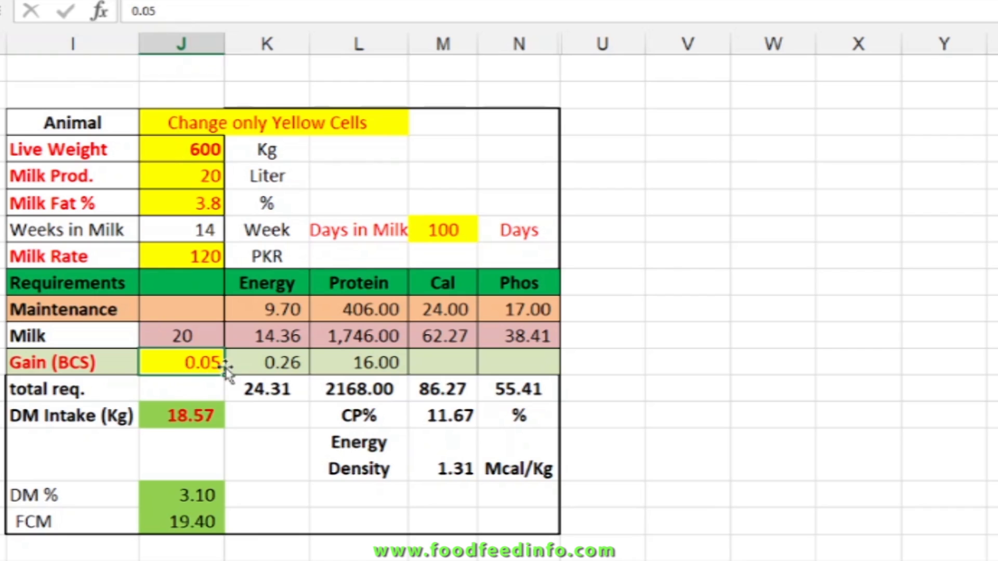
{"action": "double_click", "coordinate": [188, 362]}
{"action": "type", "text": "-"}
{"action": "key", "text": "Return"}
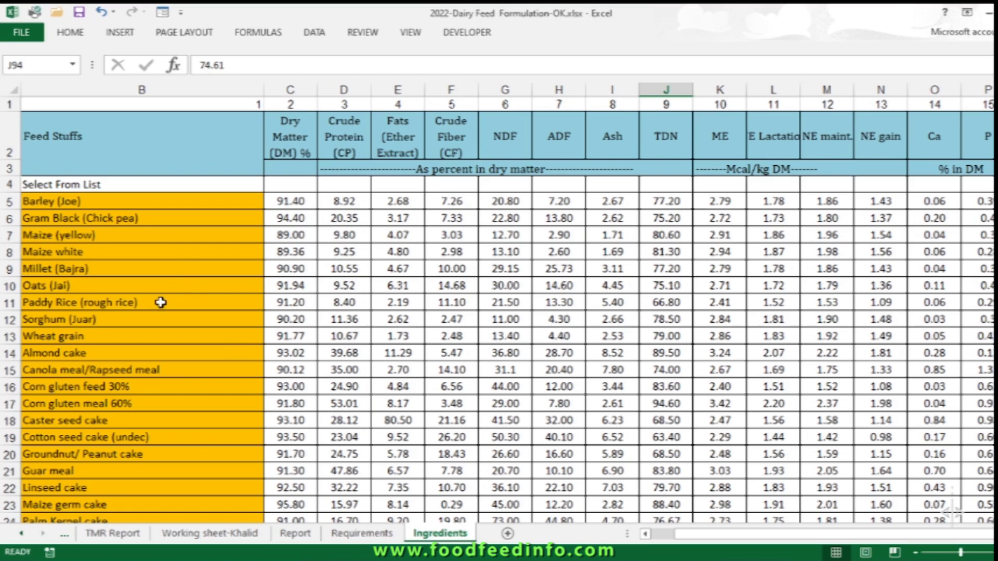
Examine the feedstuffs and their nutrient values through the whole Ingredients sheet, from the grains down to the additives
{"action": "scroll", "coordinate": [160, 302], "scroll_direction": "down", "scroll_amount": 16}
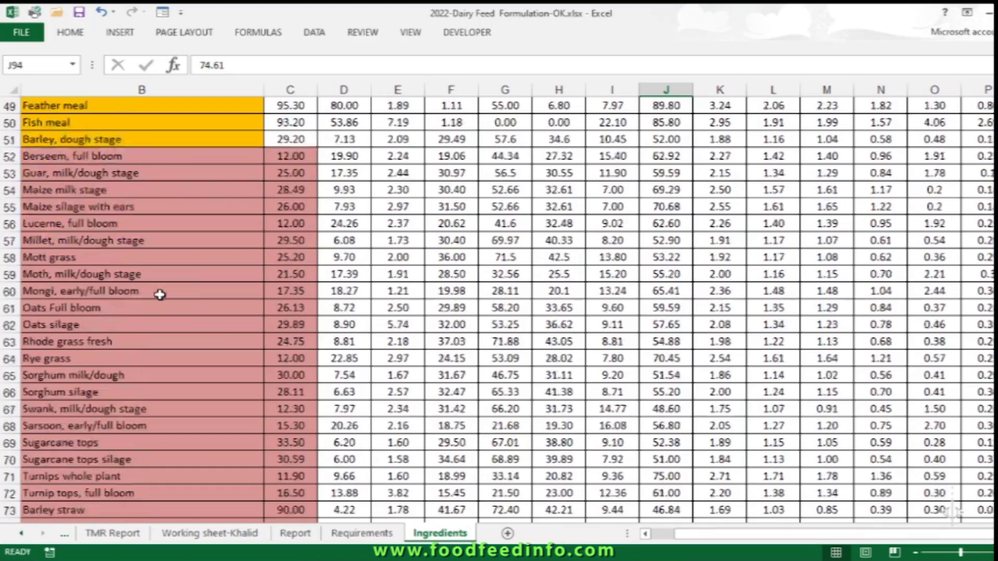
{"action": "scroll", "coordinate": [159, 294], "scroll_direction": "down", "scroll_amount": 11}
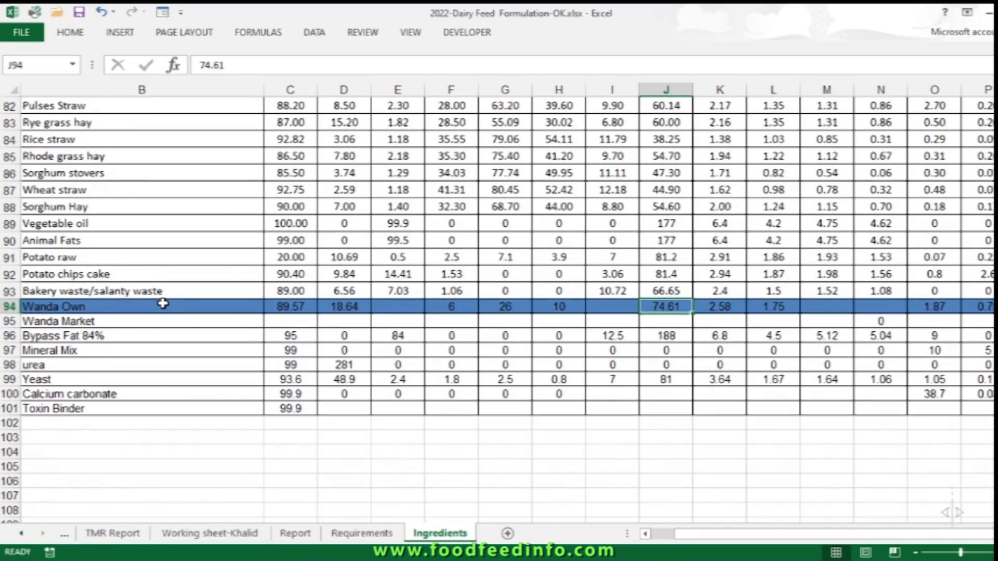
{"action": "scroll", "coordinate": [165, 306], "scroll_direction": "up", "scroll_amount": 18}
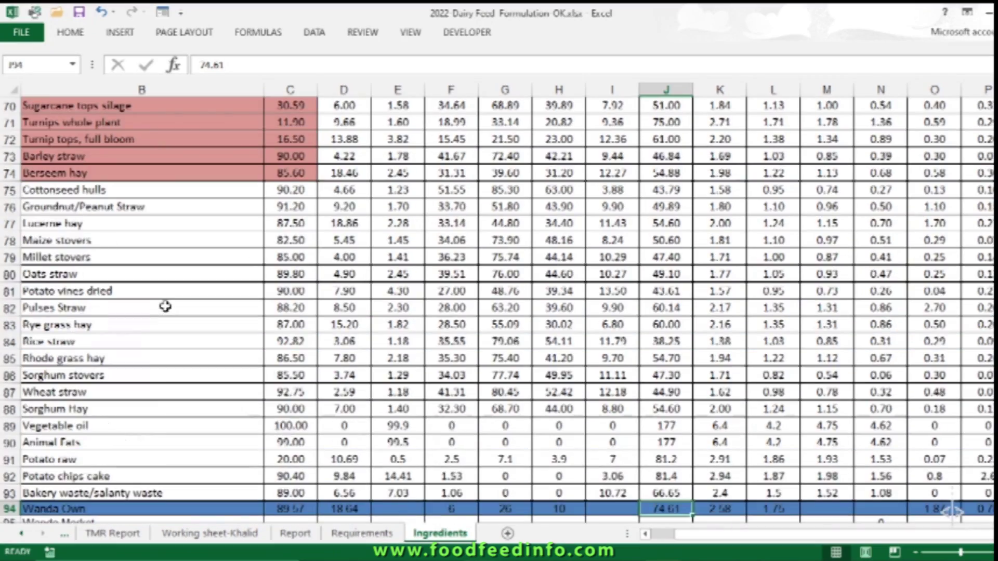
{"action": "scroll", "coordinate": [166, 306], "scroll_direction": "up", "scroll_amount": 2}
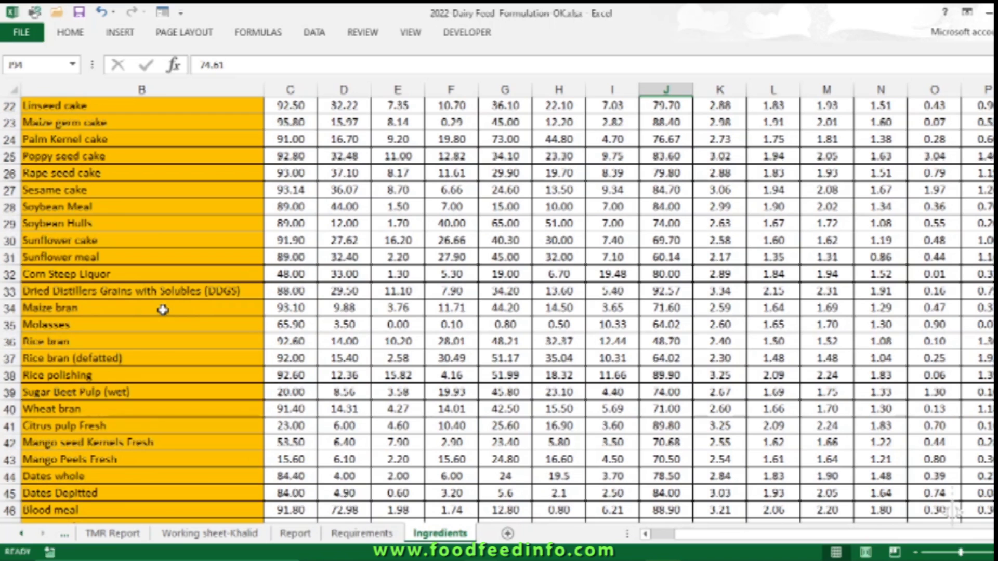
{"action": "scroll", "coordinate": [188, 323], "scroll_direction": "up", "scroll_amount": 7}
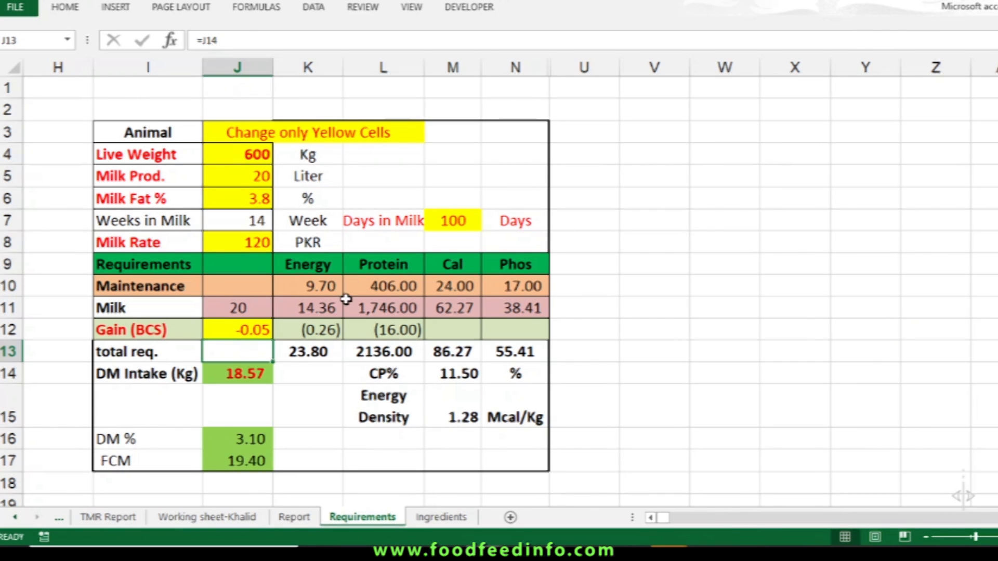
On the working sheet, choose Wheat grain from the feed list as the ingredient in A3
{"action": "left_click", "coordinate": [455, 522]}
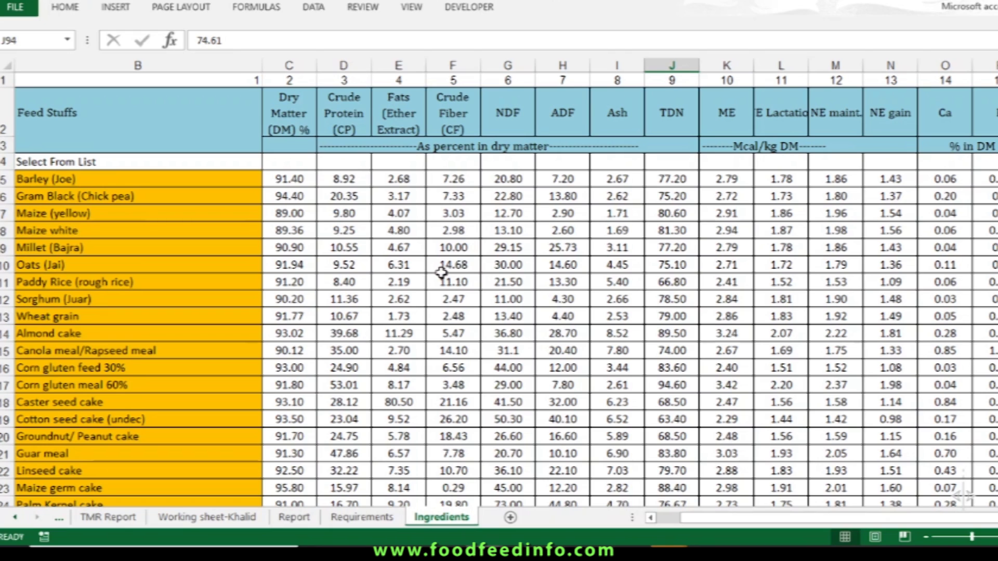
{"action": "left_click", "coordinate": [202, 522]}
{"action": "scroll", "coordinate": [260, 265], "scroll_direction": "up", "scroll_amount": 3}
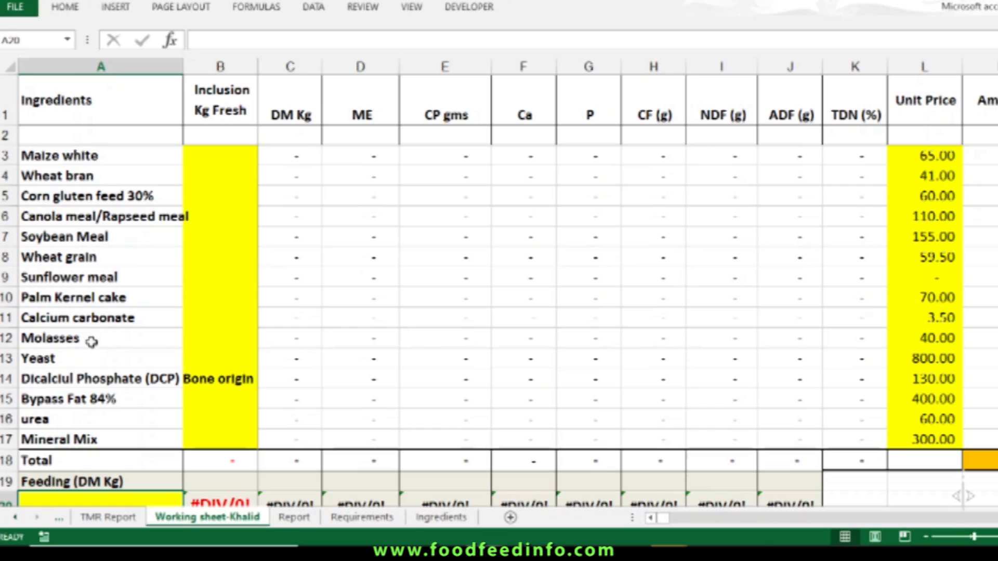
{"action": "left_click", "coordinate": [137, 163]}
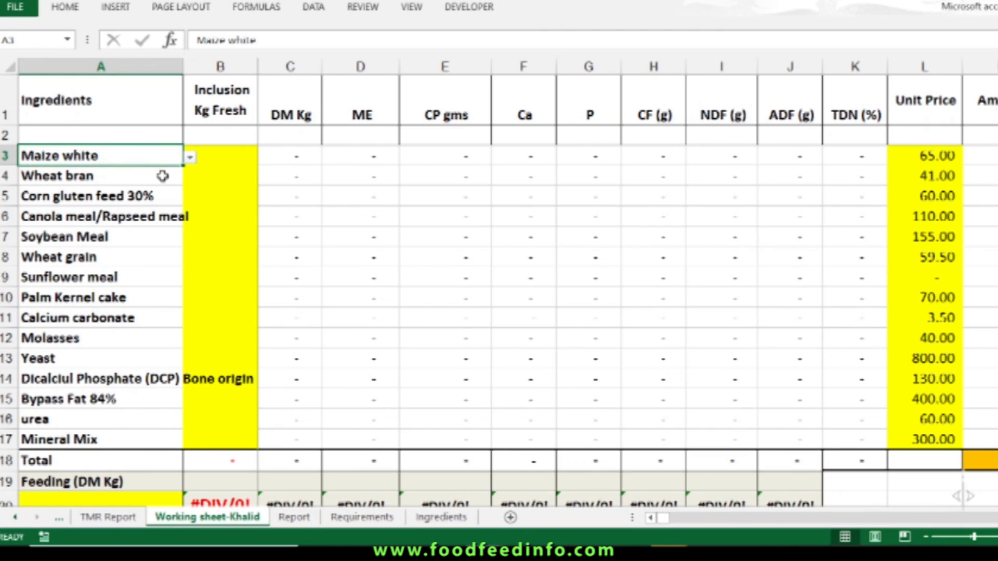
{"action": "left_click", "coordinate": [190, 159]}
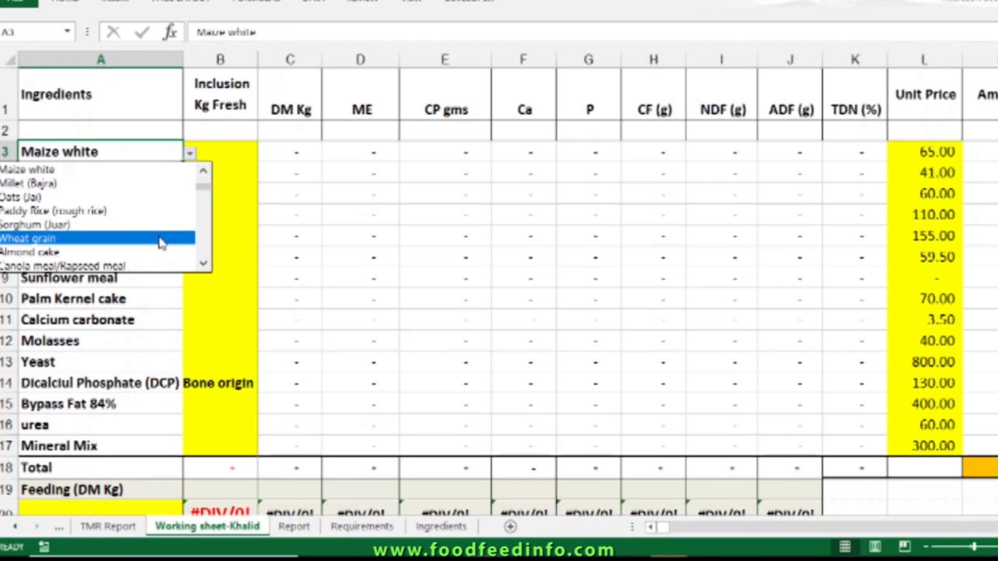
{"action": "left_click", "coordinate": [156, 238]}
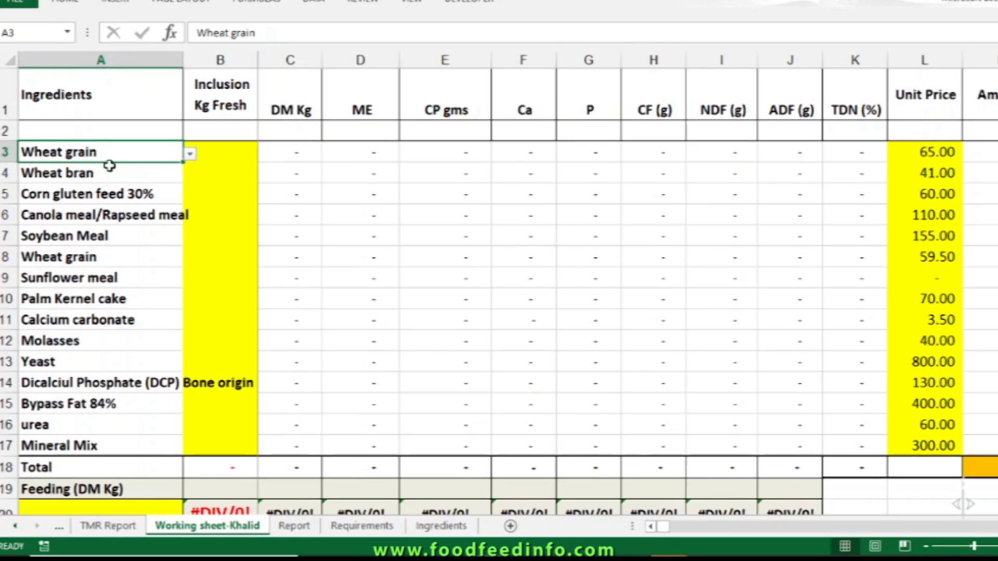
{"action": "left_click", "coordinate": [153, 173]}
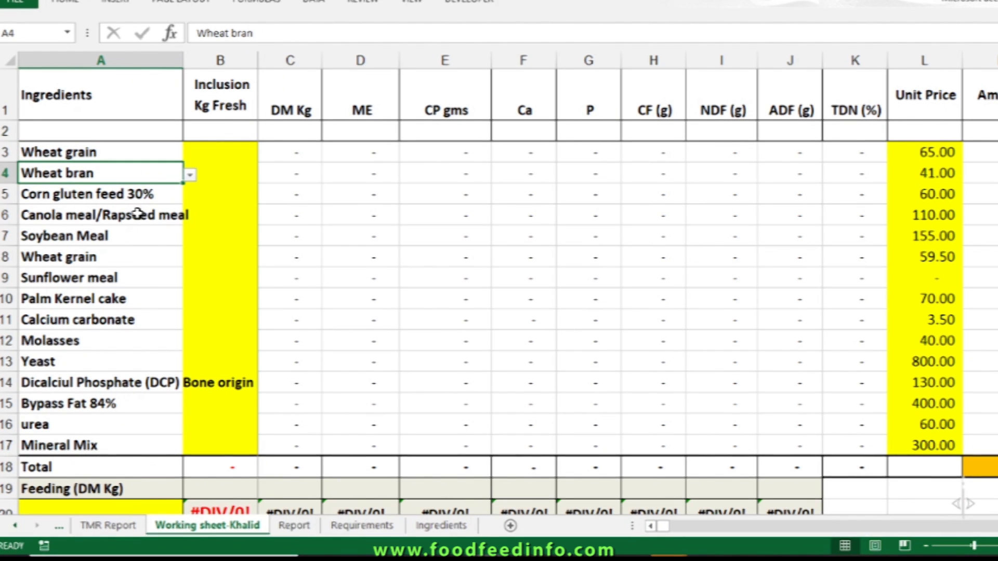
Replace the duplicate Wheat grain in A8 with Soybean Hulls from the feed list
{"action": "left_click", "coordinate": [123, 236]}
{"action": "left_click", "coordinate": [123, 256]}
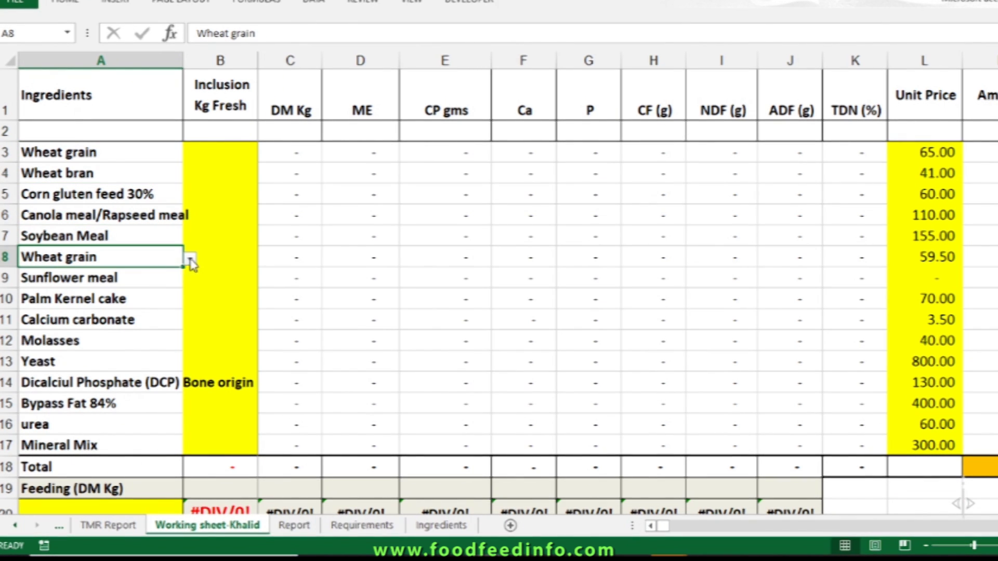
{"action": "left_click", "coordinate": [190, 259]}
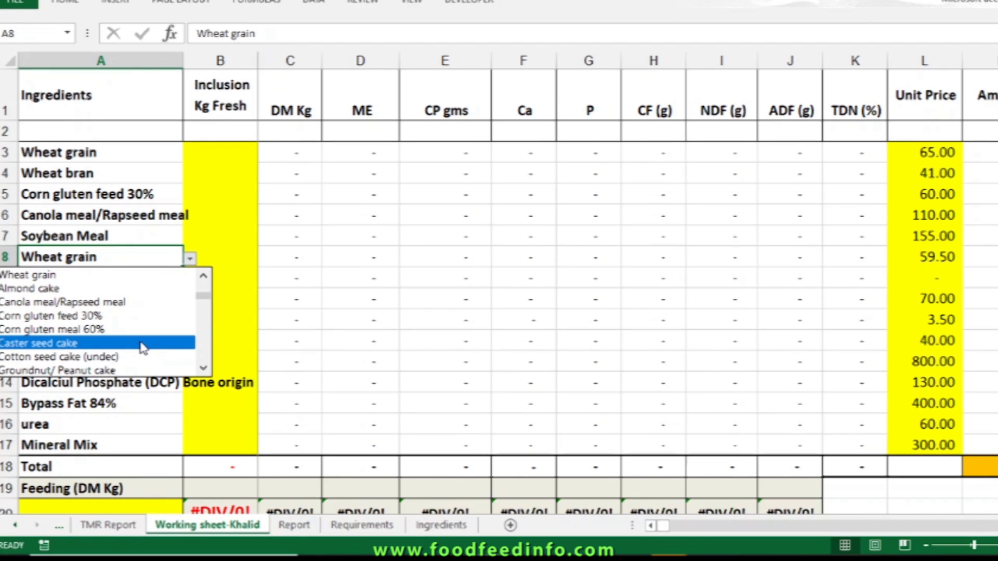
{"action": "left_click", "coordinate": [145, 315]}
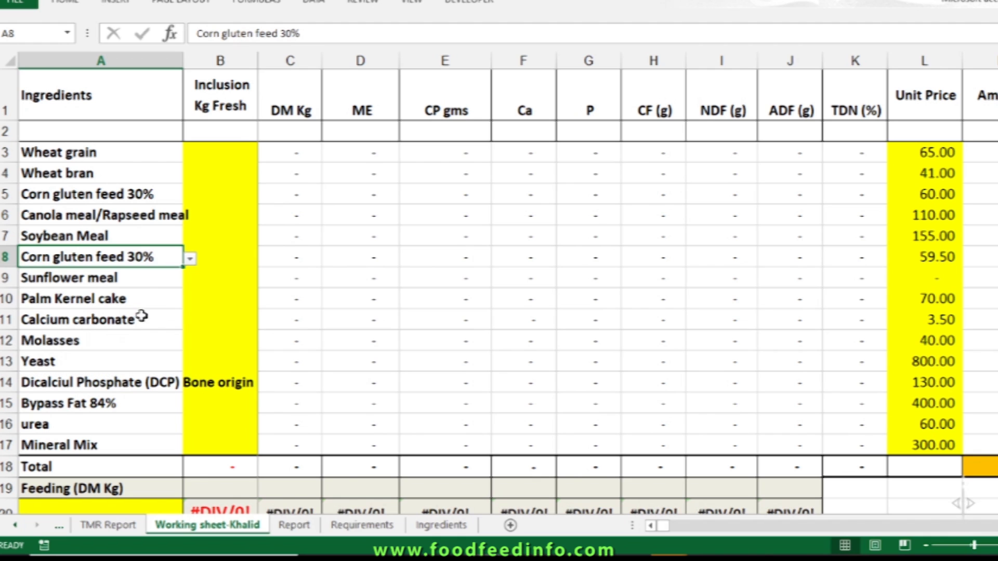
{"action": "left_click", "coordinate": [190, 259]}
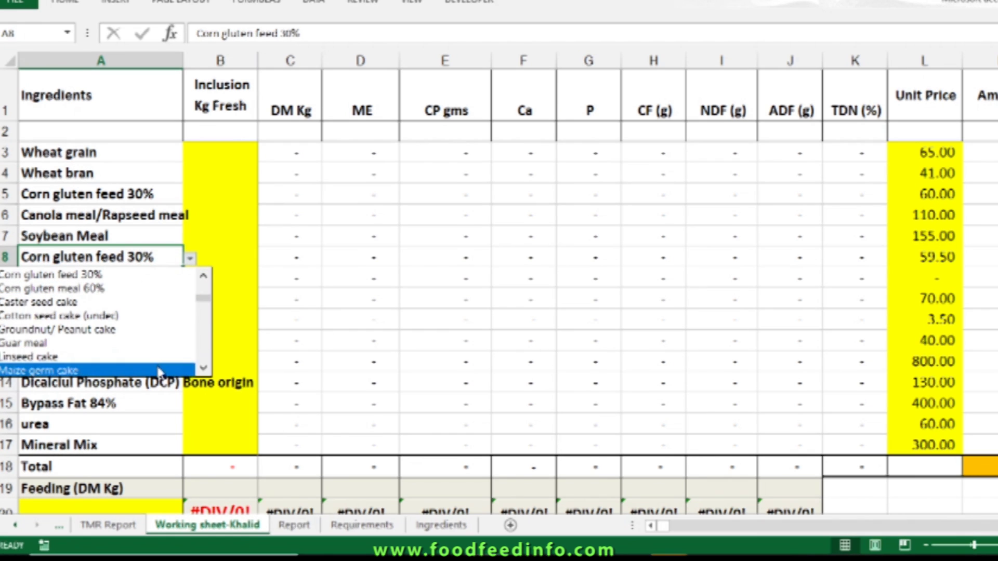
{"action": "left_click", "coordinate": [207, 350]}
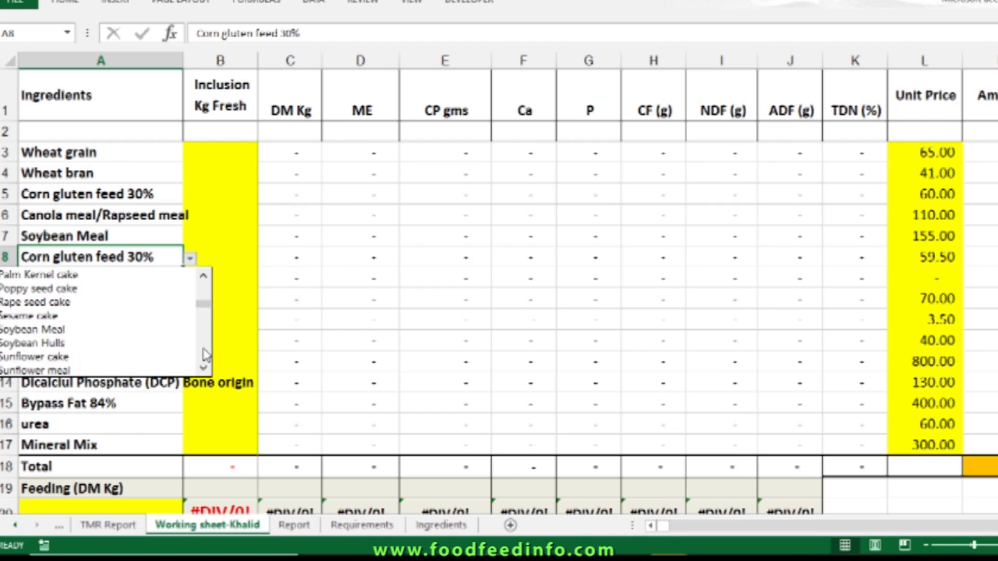
{"action": "left_click", "coordinate": [155, 344]}
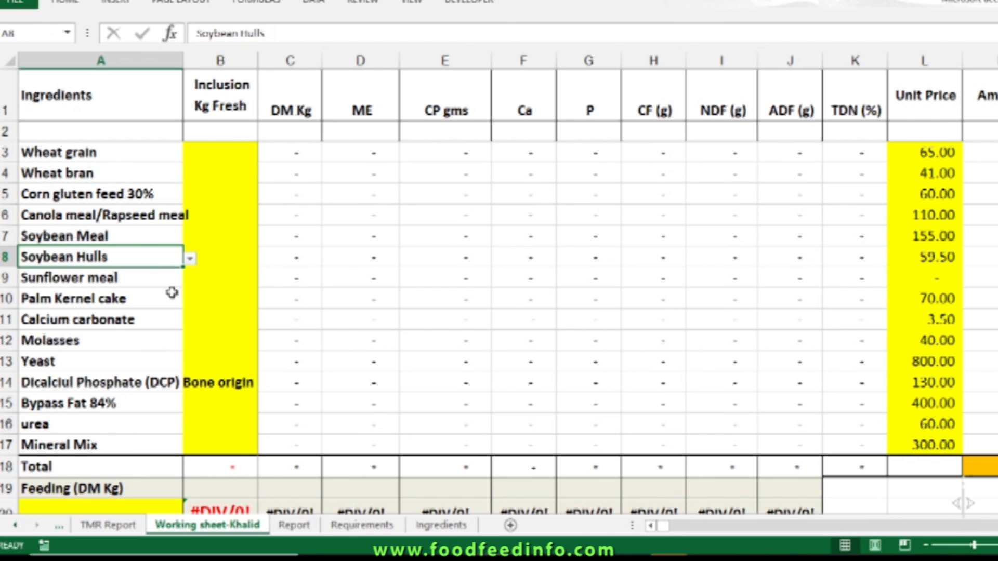
Enter fresh inclusion amounts of 40 kg for Wheat grain, 5 kg for Wheat bran and 5 kg for Corn gluten feed 30%
{"action": "left_click", "coordinate": [216, 151]}
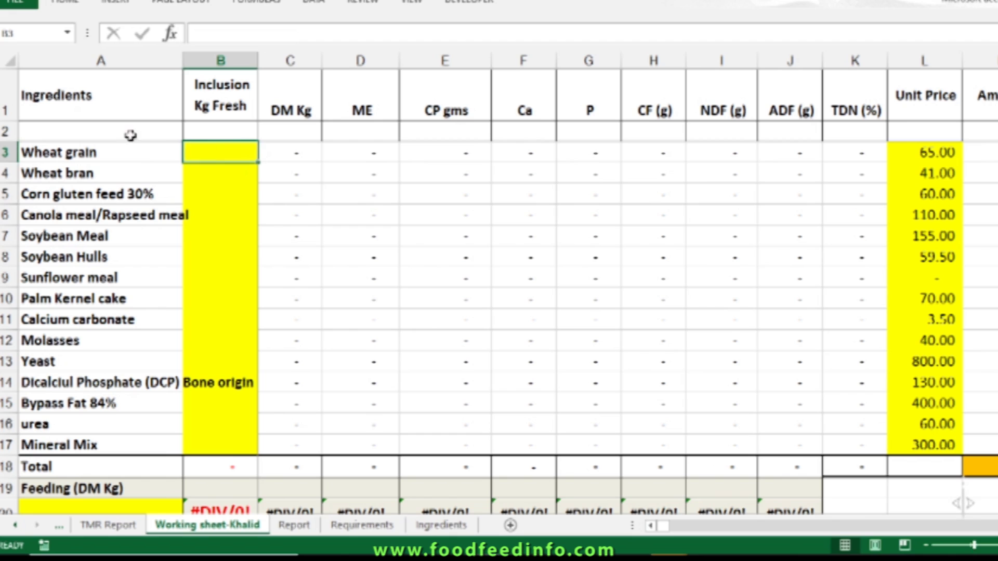
{"action": "type", "text": "40"}
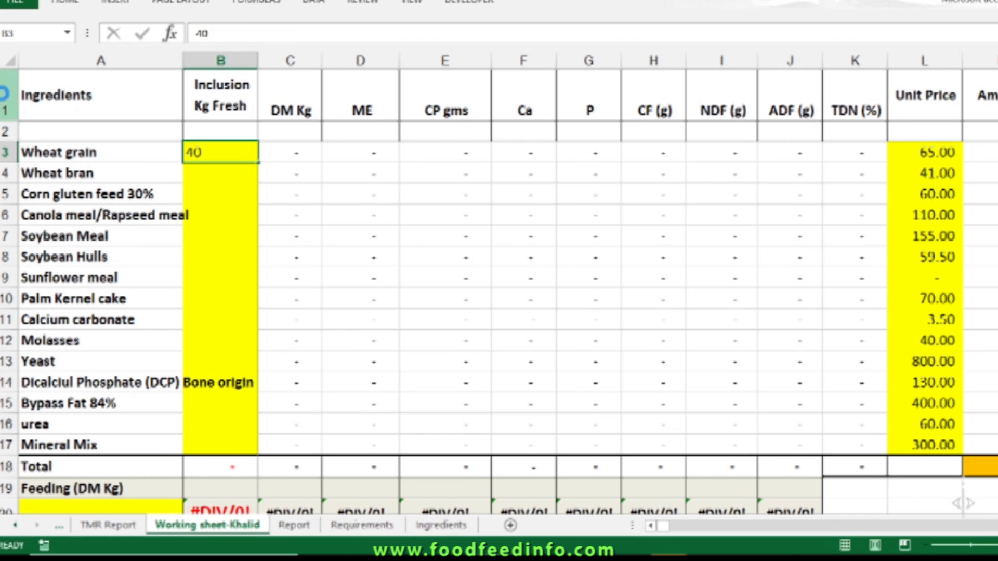
{"action": "key", "text": "Return"}
{"action": "type", "text": "5"}
{"action": "key", "text": "Return"}
{"action": "type", "text": "5"}
{"action": "key", "text": "Return"}
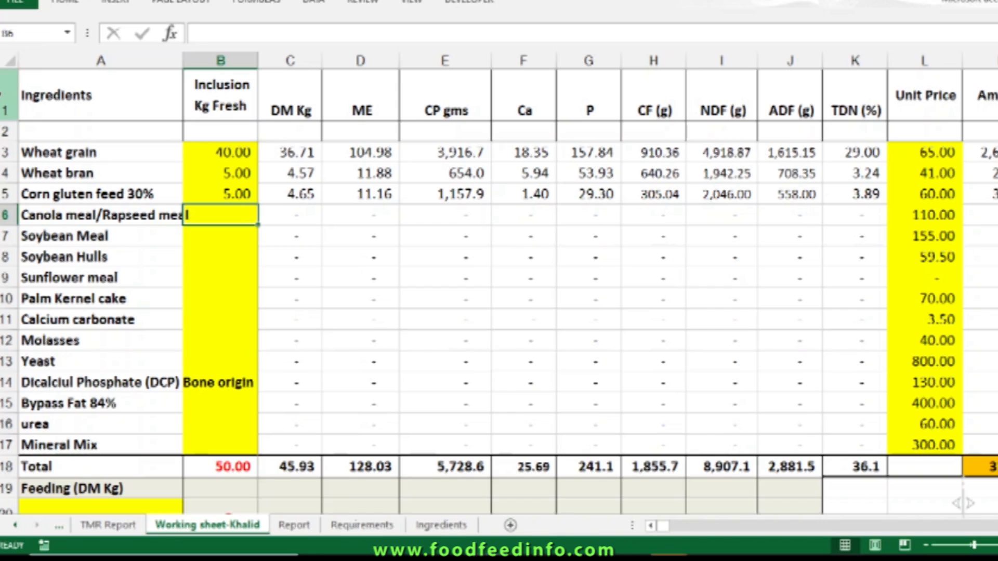
Enter an inclusion of 5 kg each for Canola meal/Rapseed meal, Soybean Meal and Soybean Hulls
{"action": "type", "text": "5"}
{"action": "key", "text": "Return"}
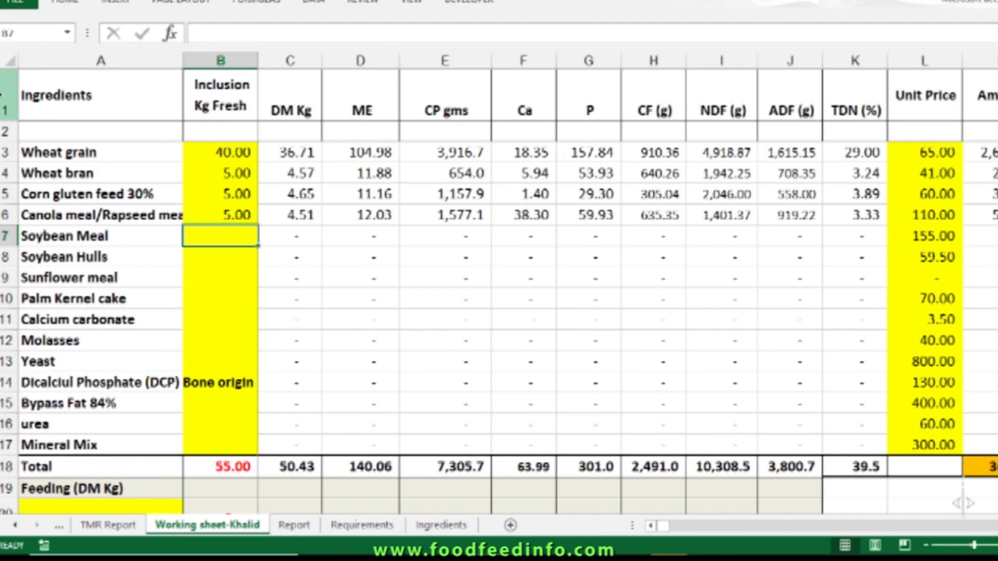
{"action": "type", "text": "5"}
{"action": "key", "text": "Return"}
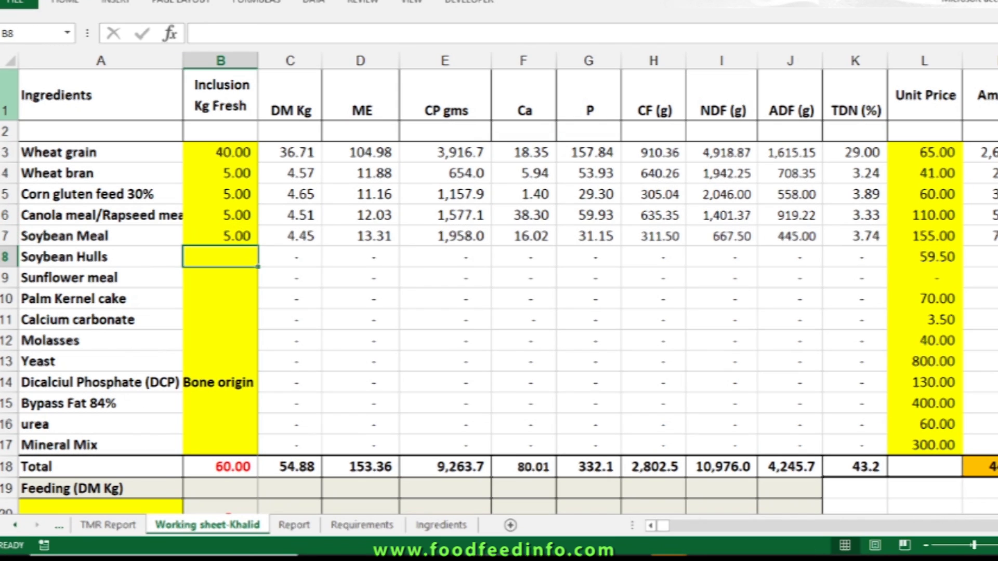
{"action": "type", "text": "5"}
{"action": "key", "text": "Return"}
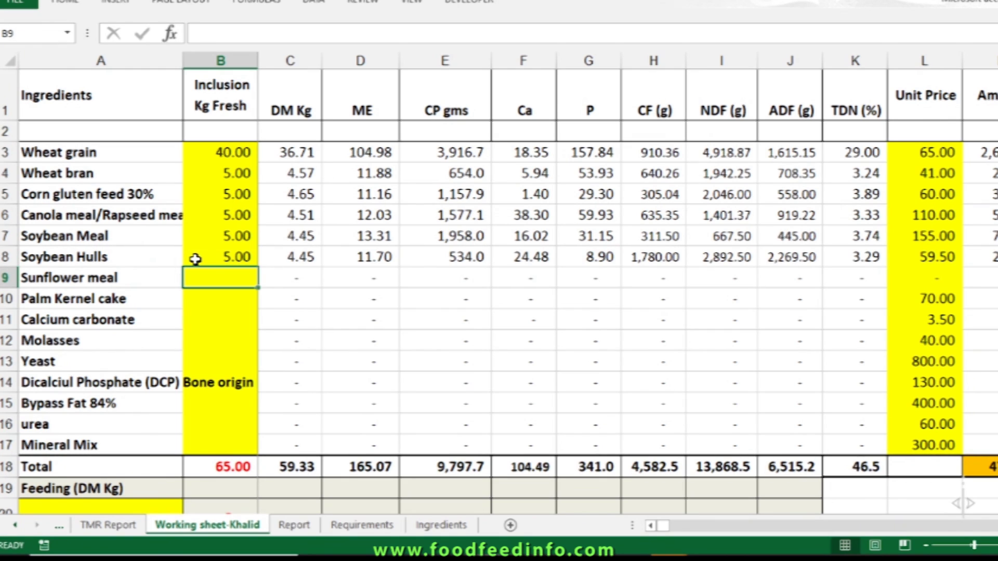
Enter an inclusion of 5 kg each for Sunflower meal and Palm Kernel cake
{"action": "type", "text": "5"}
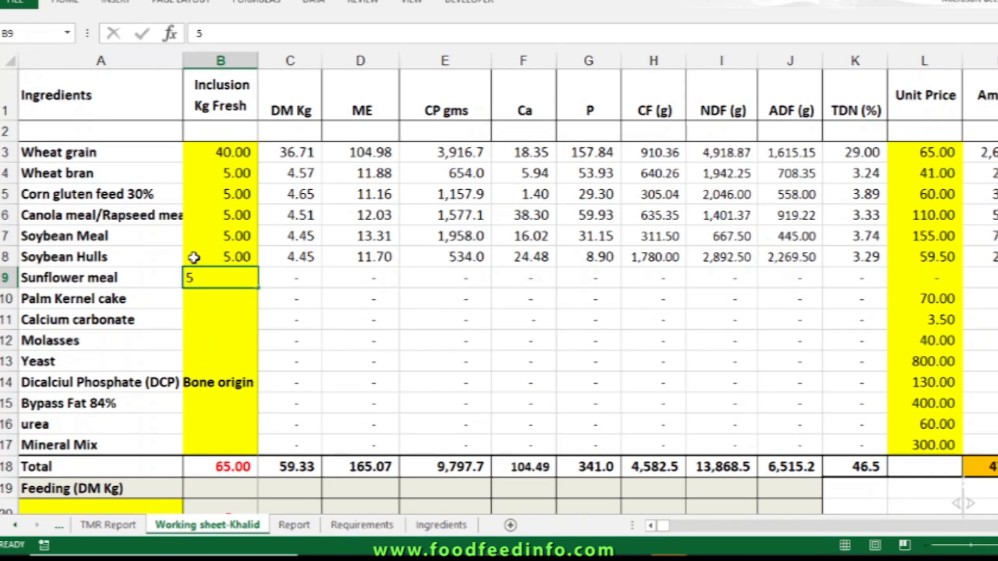
{"action": "key", "text": "Return"}
{"action": "type", "text": "5"}
{"action": "key", "text": "Return"}
Enter inclusions of 3 kg Calcium carbonate, 3 kg Molasses and 2 kg Dicalcium Phosphate, leaving Yeast empty
{"action": "type", "text": "3"}
{"action": "key", "text": "Return"}
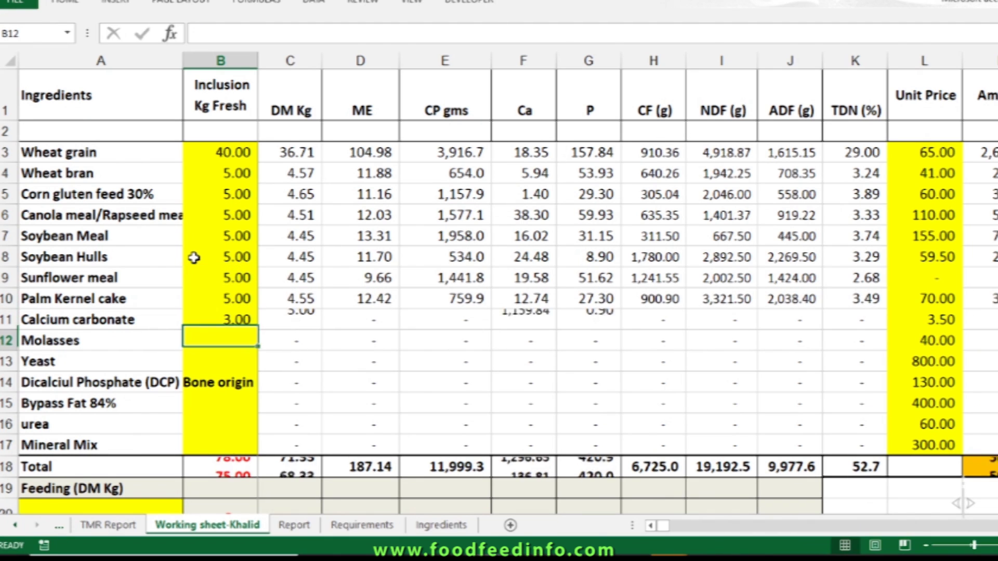
{"action": "type", "text": "3"}
{"action": "key", "text": "Return"}
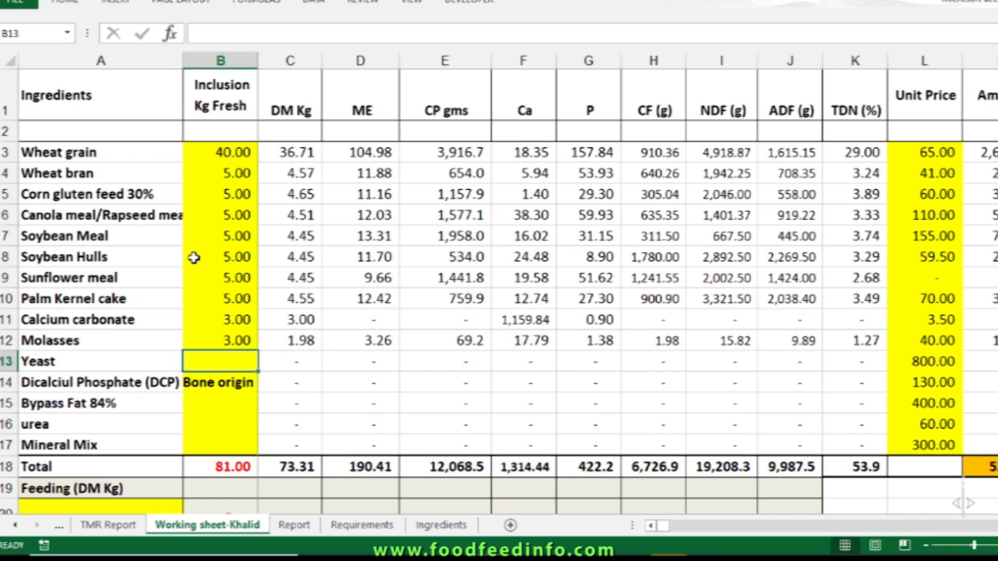
{"action": "key", "text": "Return"}
{"action": "type", "text": "2"}
{"action": "key", "text": "Return"}
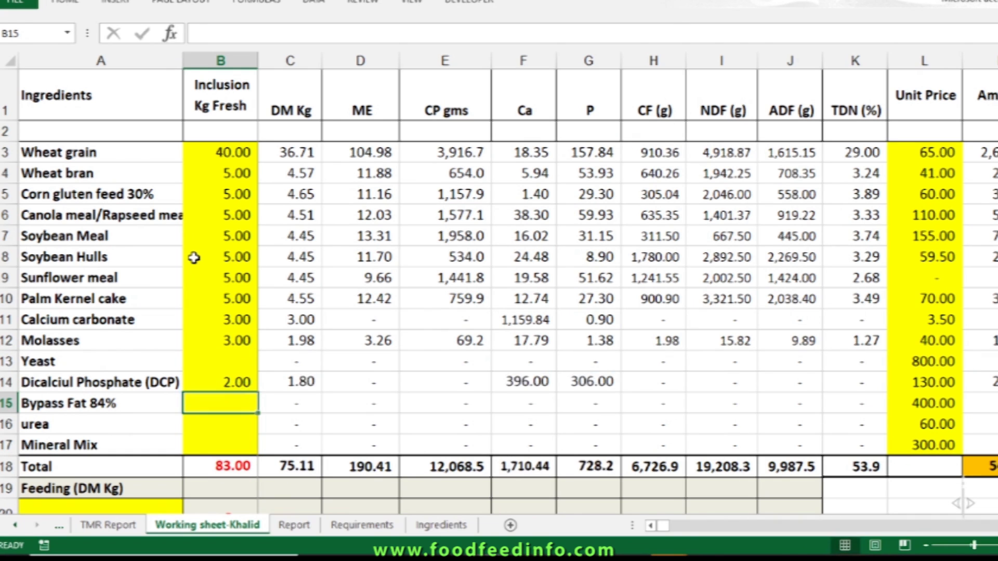
Enter an inclusion of 1 kg each for Bypass Fat 84%, urea and Mineral Mix
{"action": "key", "text": "Return"}
{"action": "type", "text": "1"}
{"action": "key", "text": "Return"}
{"action": "type", "text": "1"}
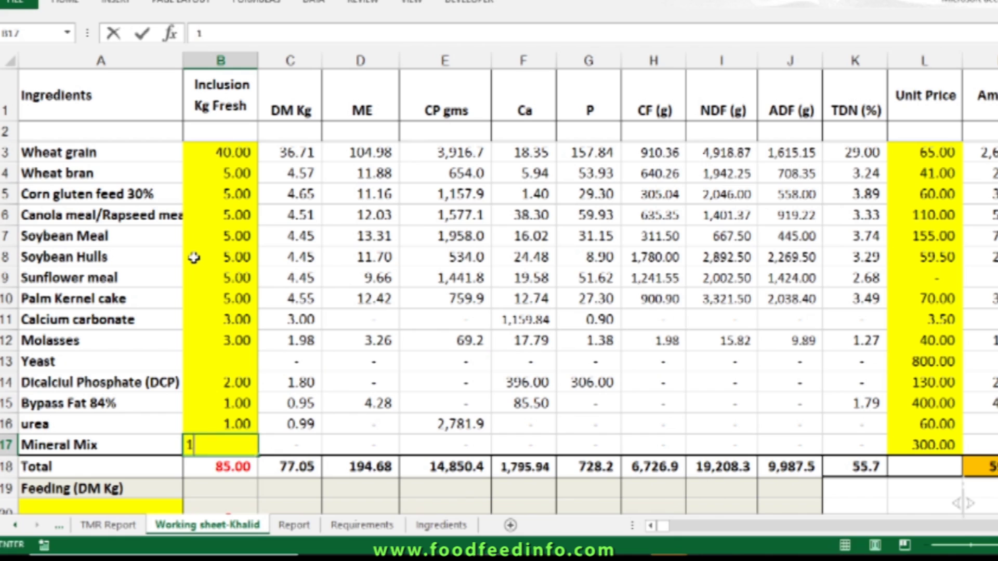
{"action": "key", "text": "Return"}
Review the entered amounts through the Inclusion Kg Fresh column, down to its total
{"action": "key", "text": "Up"}
{"action": "key", "text": "Up"}
{"action": "key", "text": "Up"}
{"action": "key", "text": "Up"}
{"action": "key", "text": "Up"}
{"action": "key", "text": "Up"}
{"action": "key", "text": "Up"}
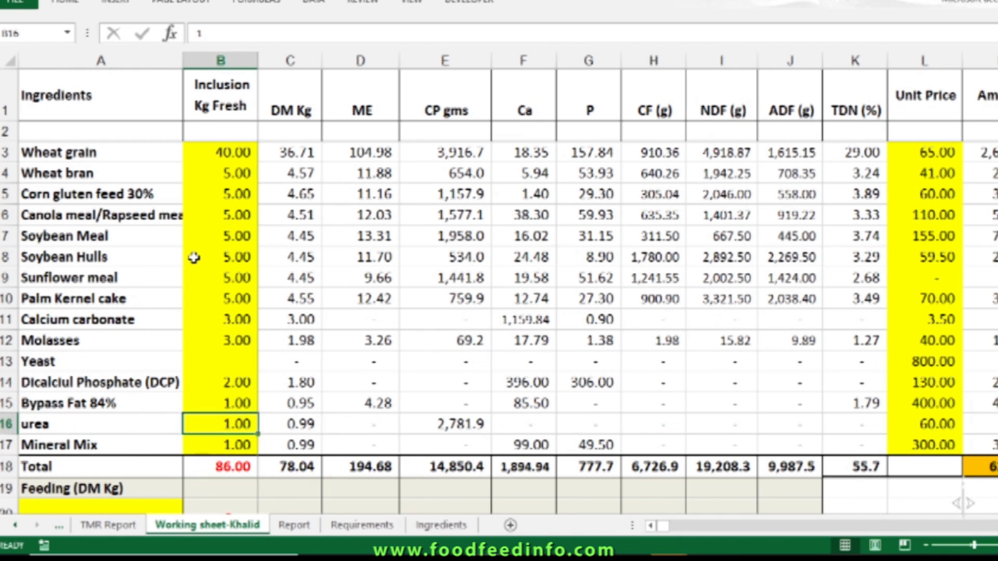
{"action": "key", "text": "Up"}
{"action": "key", "text": "Up"}
{"action": "key", "text": "Up"}
{"action": "key", "text": "Up"}
{"action": "key", "text": "Up"}
{"action": "key", "text": "Up"}
{"action": "key", "text": "Up"}
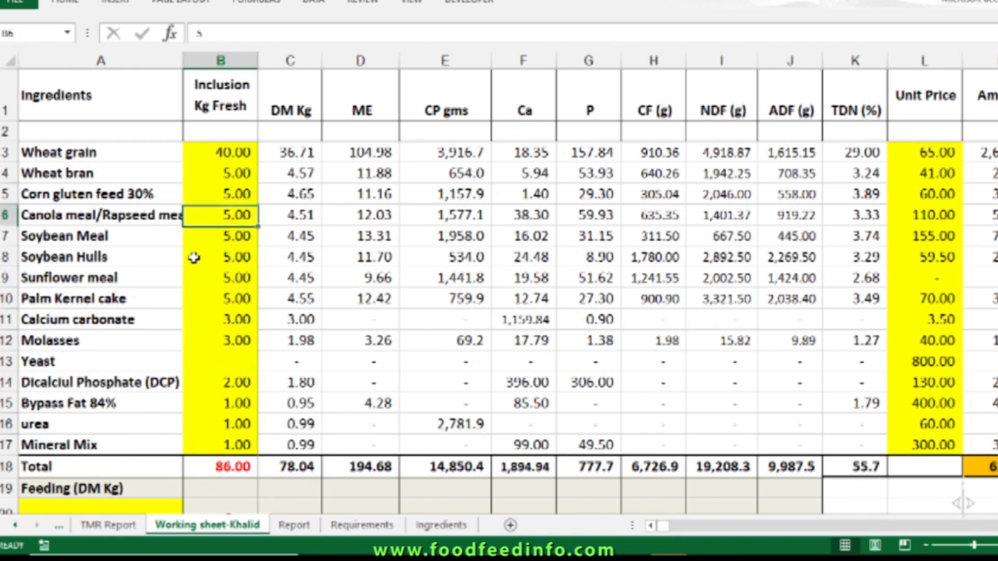
{"action": "key", "text": "Down"}
{"action": "key", "text": "Down"}
{"action": "key", "text": "Down"}
{"action": "key", "text": "Down"}
{"action": "key", "text": "Down"}
{"action": "key", "text": "Down"}
{"action": "key", "text": "Down"}
{"action": "key", "text": "Down"}
{"action": "key", "text": "Down"}
{"action": "key", "text": "Down"}
{"action": "key", "text": "Down"}
{"action": "key", "text": "Down"}
{"action": "key", "text": "Down"}
{"action": "key", "text": "Down"}
{"action": "key", "text": "Down"}
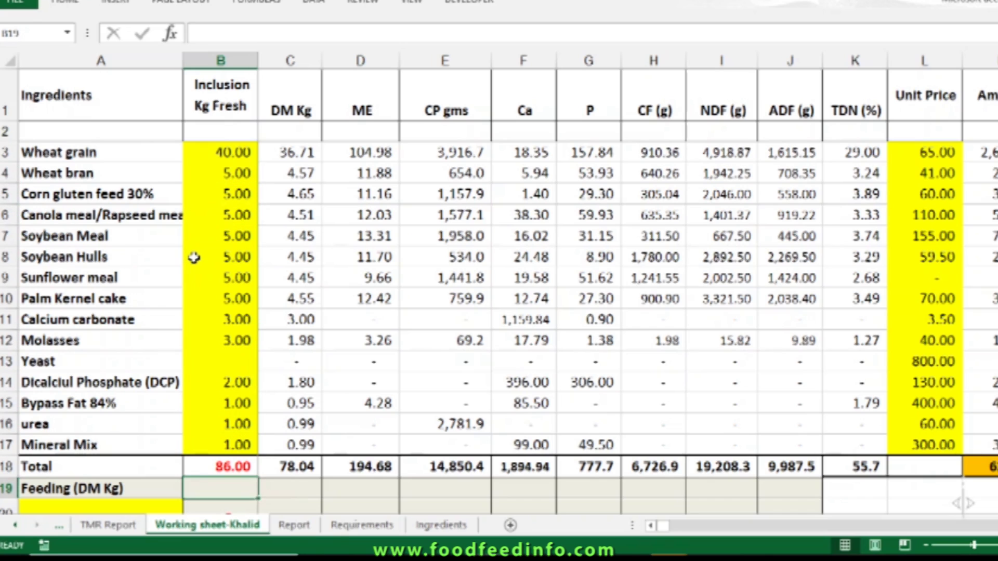
Set the Wheat bran inclusion in B4 to 15 kg
{"action": "key", "text": "Up"}
{"action": "key", "text": "Up"}
{"action": "key", "text": "Up"}
{"action": "key", "text": "Up"}
{"action": "key", "text": "Up"}
{"action": "key", "text": "Up"}
{"action": "key", "text": "Up"}
{"action": "key", "text": "Up"}
{"action": "key", "text": "Up"}
{"action": "key", "text": "Up"}
{"action": "key", "text": "Up"}
{"action": "key", "text": "Up"}
{"action": "key", "text": "Up"}
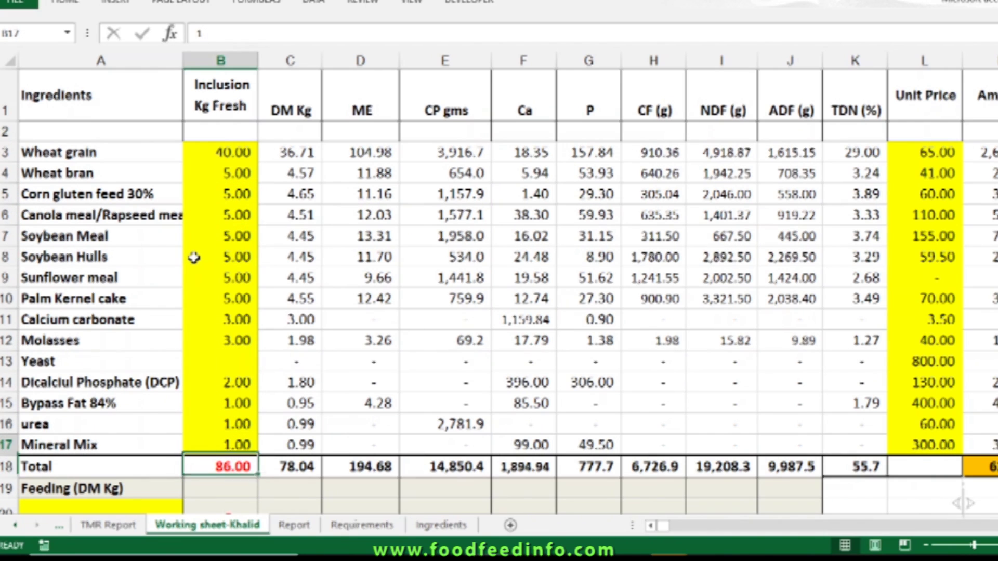
{"action": "key", "text": "Up"}
{"action": "key", "text": "Up"}
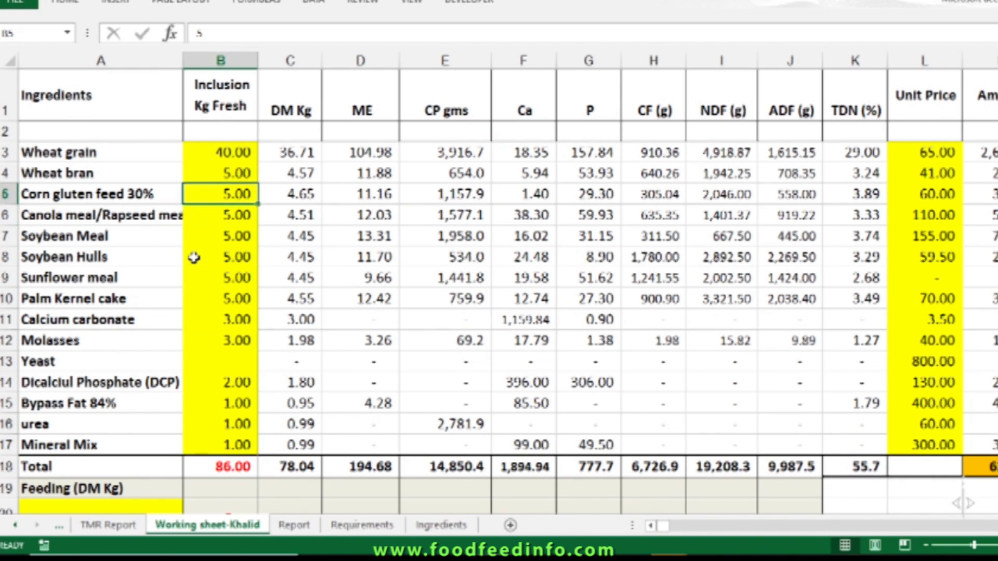
{"action": "type", "text": "15"}
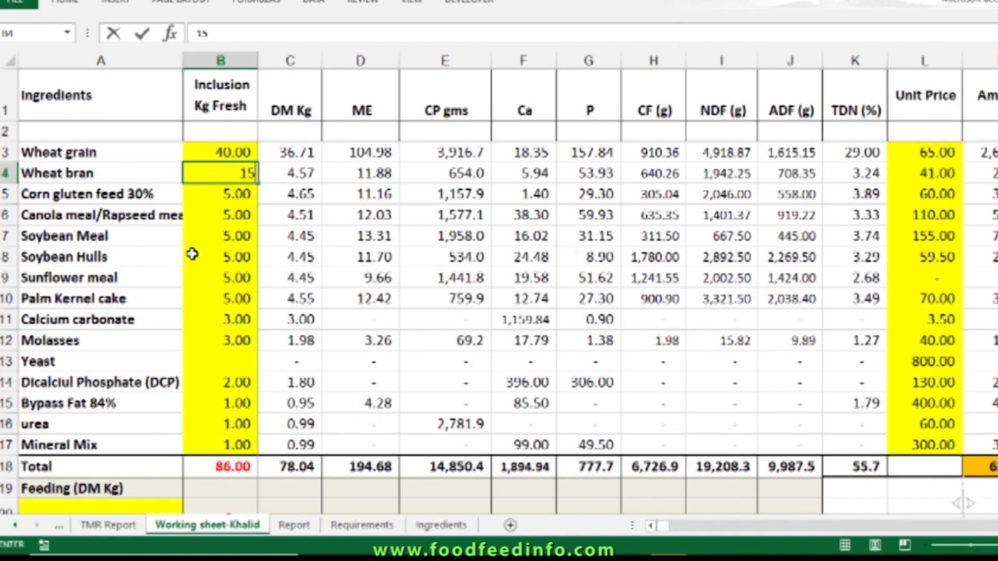
{"action": "key", "text": "Return"}
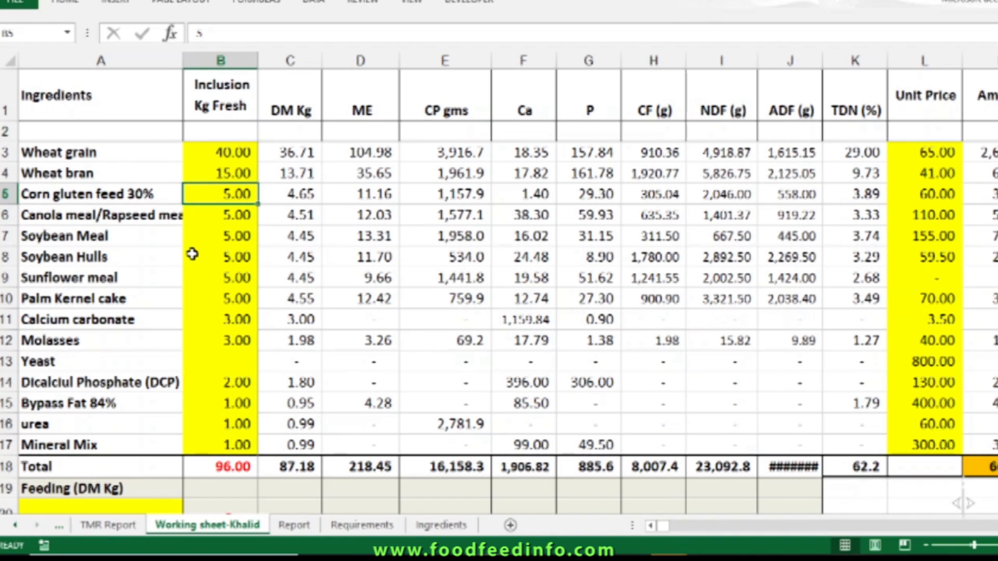
Set the Soybean Hulls inclusion in B8 to 9 kg
{"action": "key", "text": "Down"}
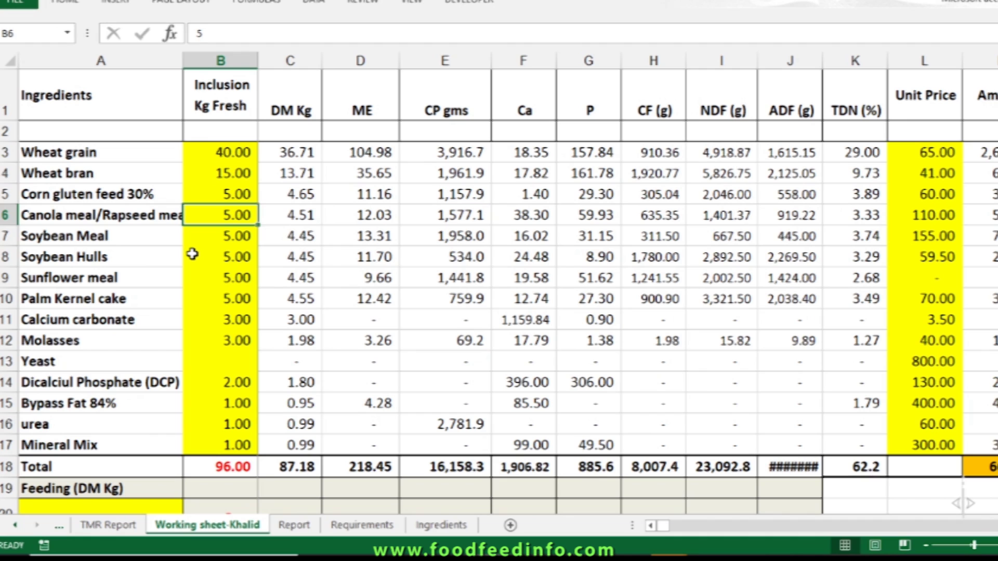
{"action": "key", "text": "Down"}
{"action": "key", "text": "Down"}
{"action": "type", "text": "9"}
{"action": "key", "text": "Return"}
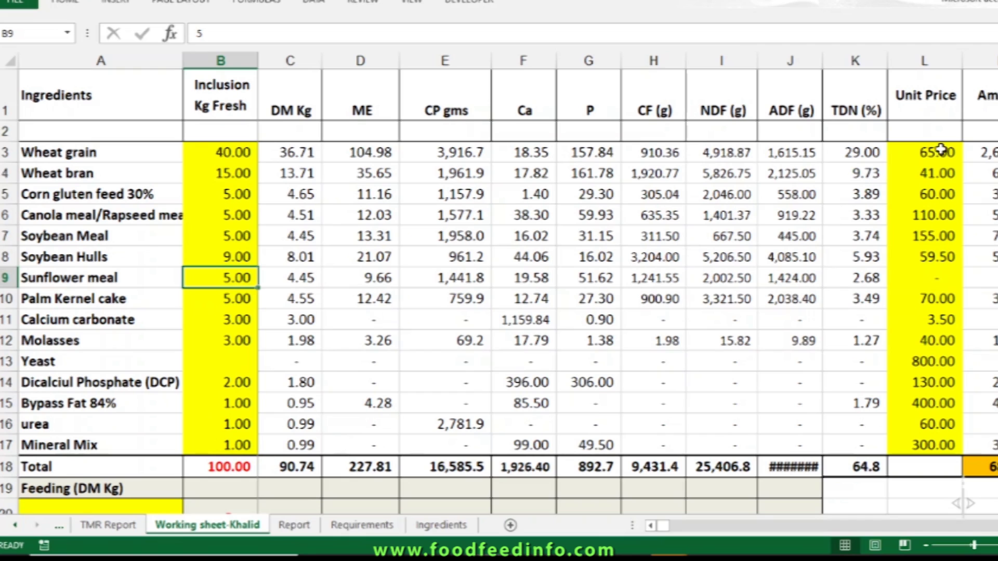
Examine the Unit Price column for the ingredients from Wheat grain to Mineral Mix
{"action": "left_click_drag", "start_coordinate": [934, 154], "coordinate": [942, 215]}
{"action": "left_click", "coordinate": [913, 152]}
{"action": "left_click_drag", "start_coordinate": [912, 152], "coordinate": [926, 445]}
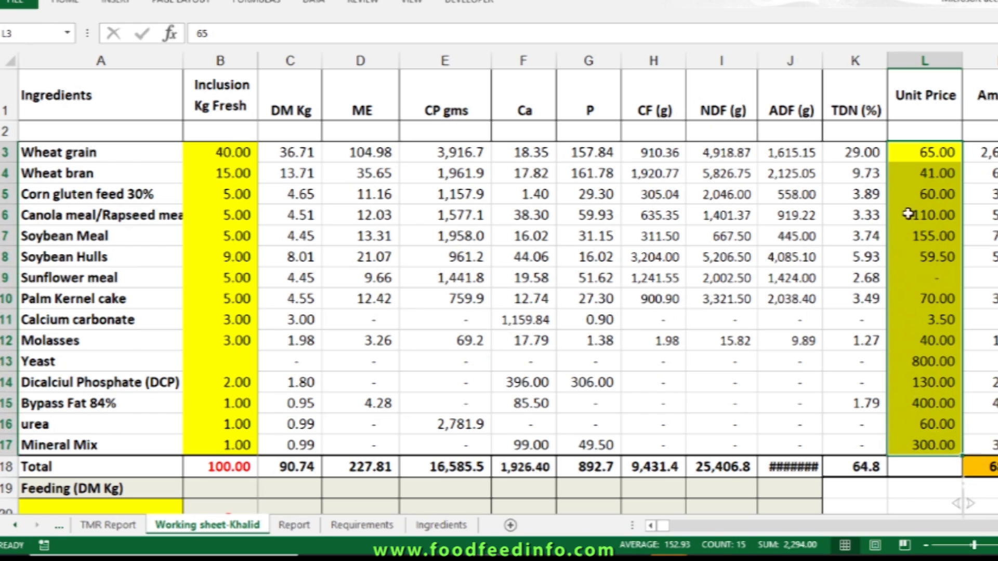
{"action": "left_click", "coordinate": [956, 156]}
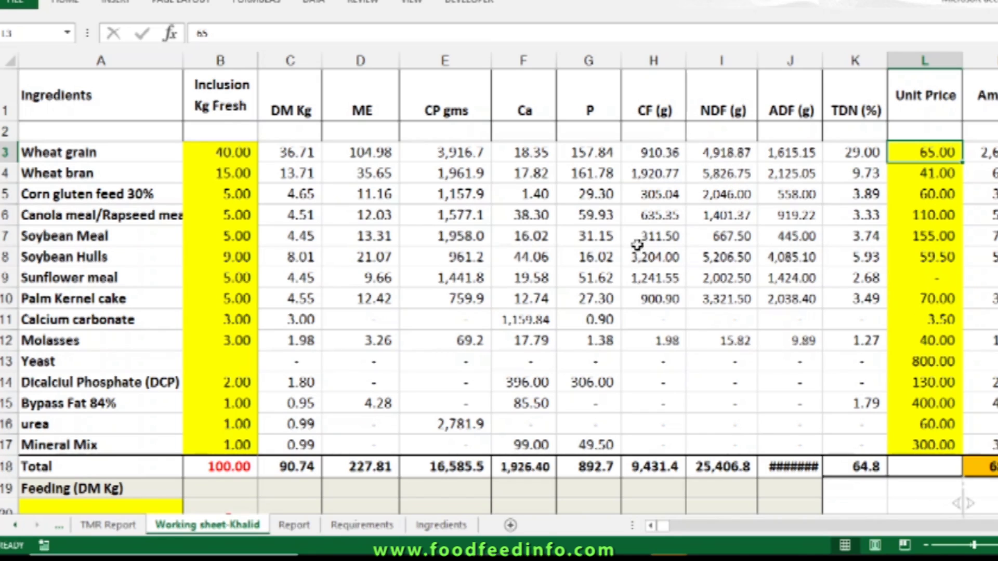
{"action": "left_click", "coordinate": [933, 254]}
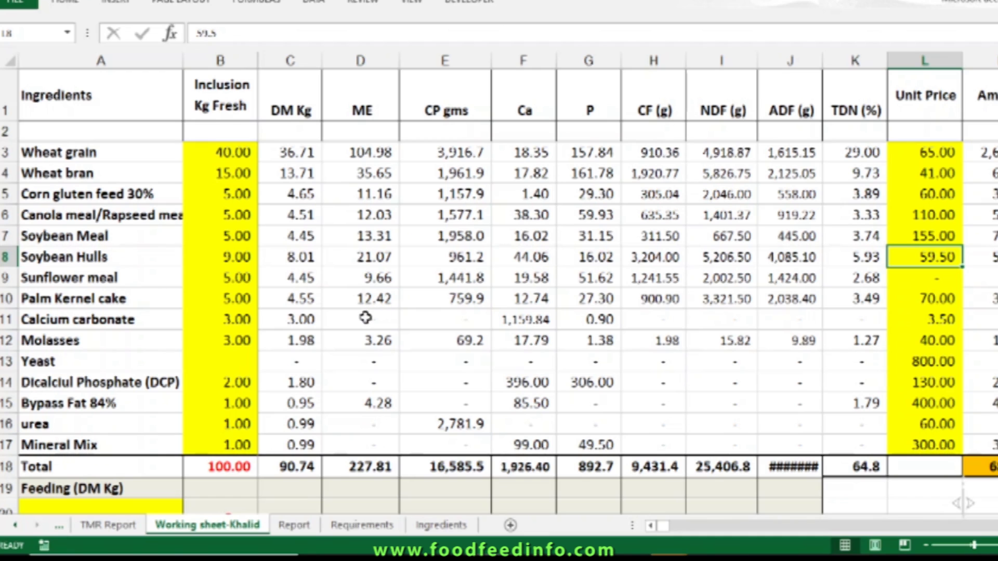
Examine the ration's Total row across the inclusion, dry matter, energy, protein, mineral and fibre columns
{"action": "scroll", "coordinate": [366, 318], "scroll_direction": "down", "scroll_amount": 2}
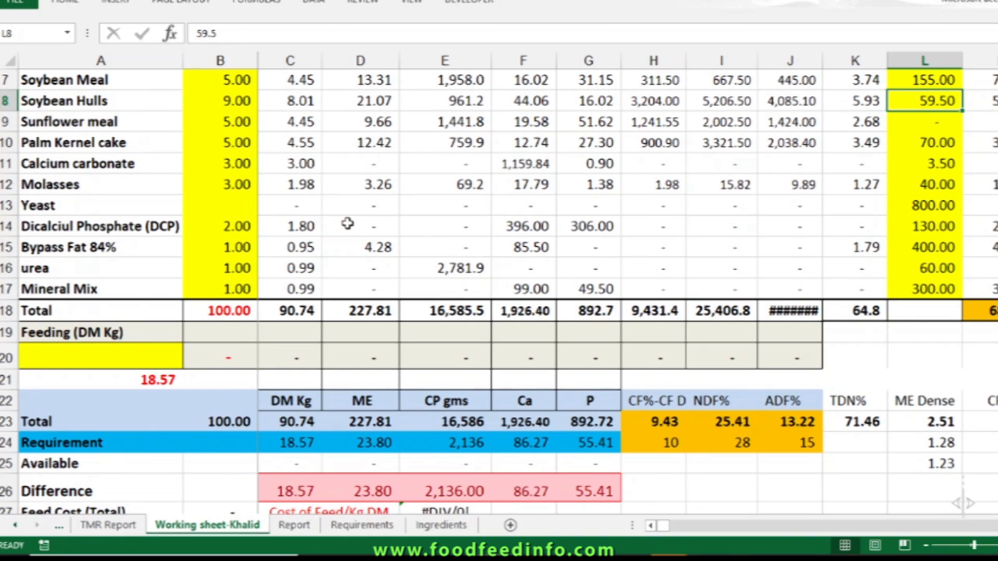
{"action": "left_click", "coordinate": [206, 312]}
{"action": "left_click", "coordinate": [304, 315]}
{"action": "left_click_drag", "start_coordinate": [303, 314], "coordinate": [847, 312]}
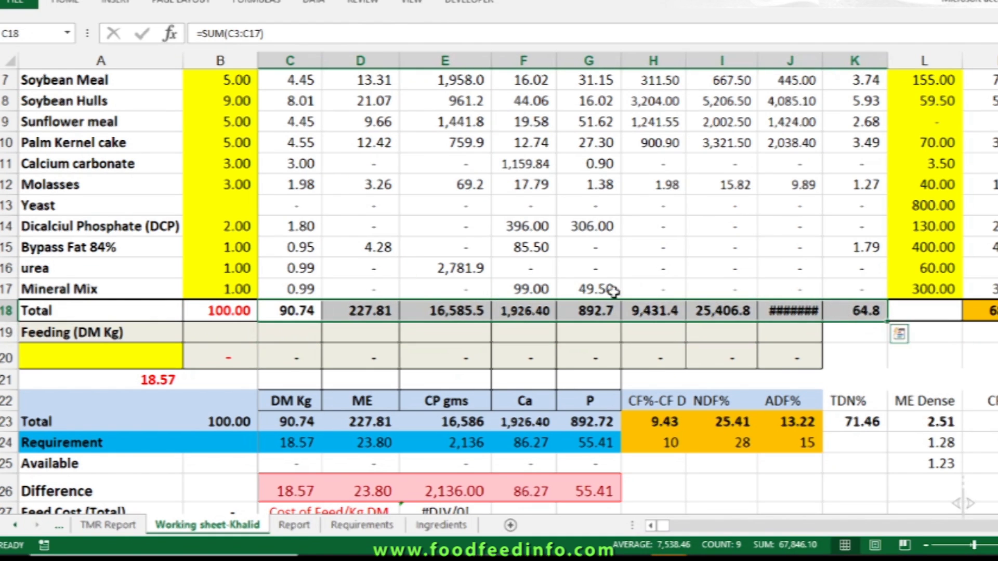
{"action": "scroll", "coordinate": [613, 287], "scroll_direction": "up", "scroll_amount": 2}
{"action": "scroll", "coordinate": [320, 315], "scroll_direction": "down", "scroll_amount": 2}
{"action": "left_click", "coordinate": [346, 316]}
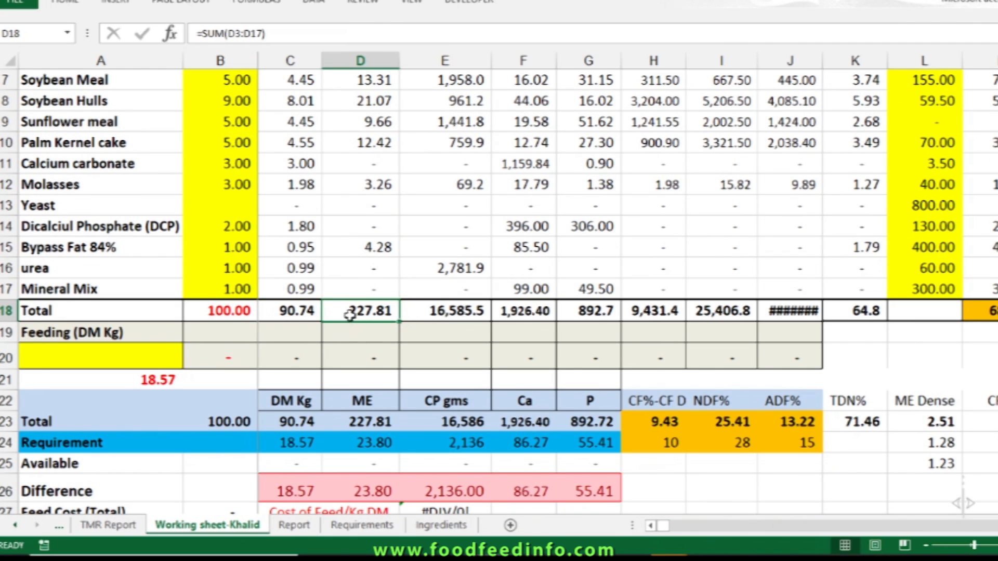
{"action": "left_click", "coordinate": [437, 312]}
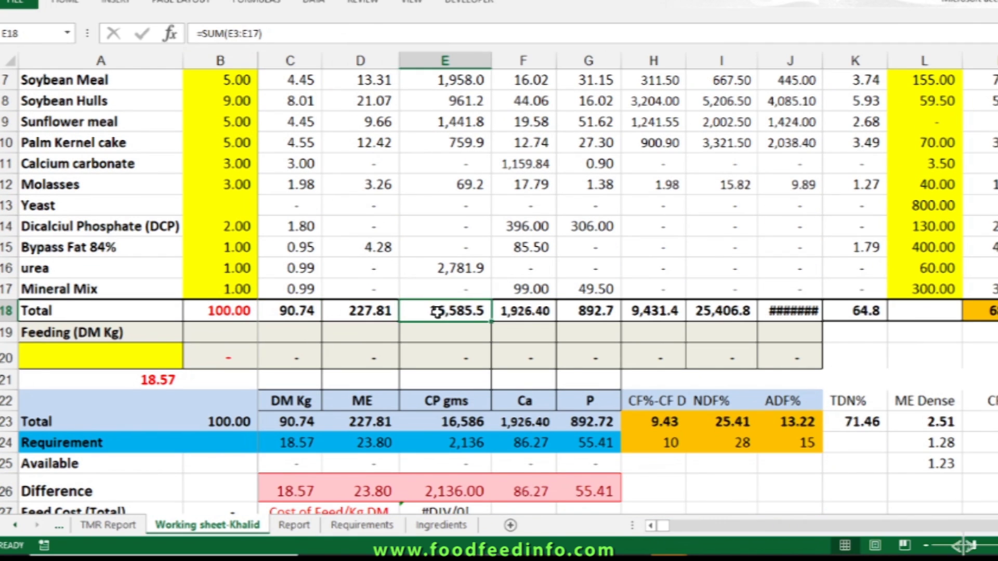
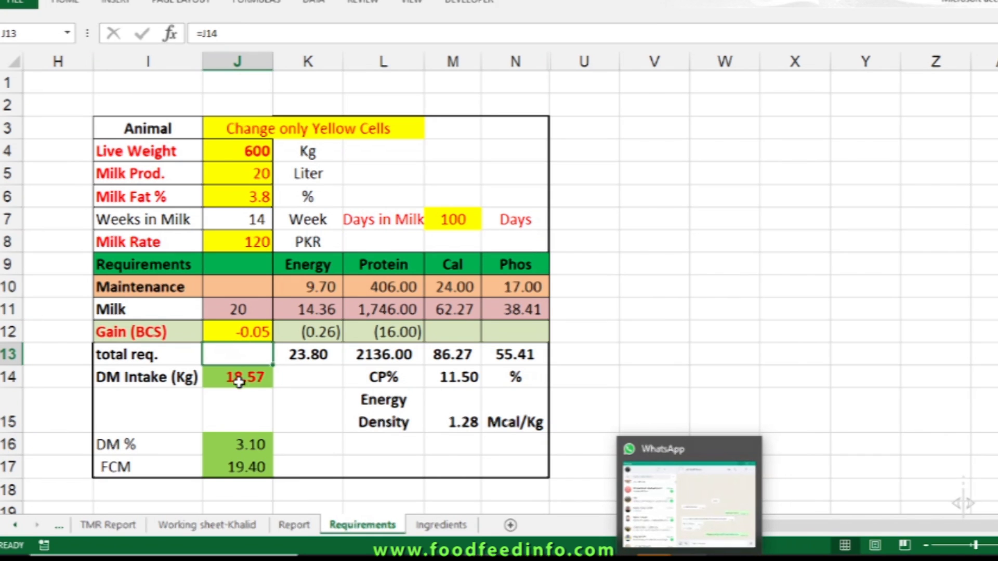
Enter 18.57 as the Feeding (DM Kg) amount in A20 of Working sheet-Khalid, matching the DM intake requirement
{"action": "left_click", "coordinate": [223, 530]}
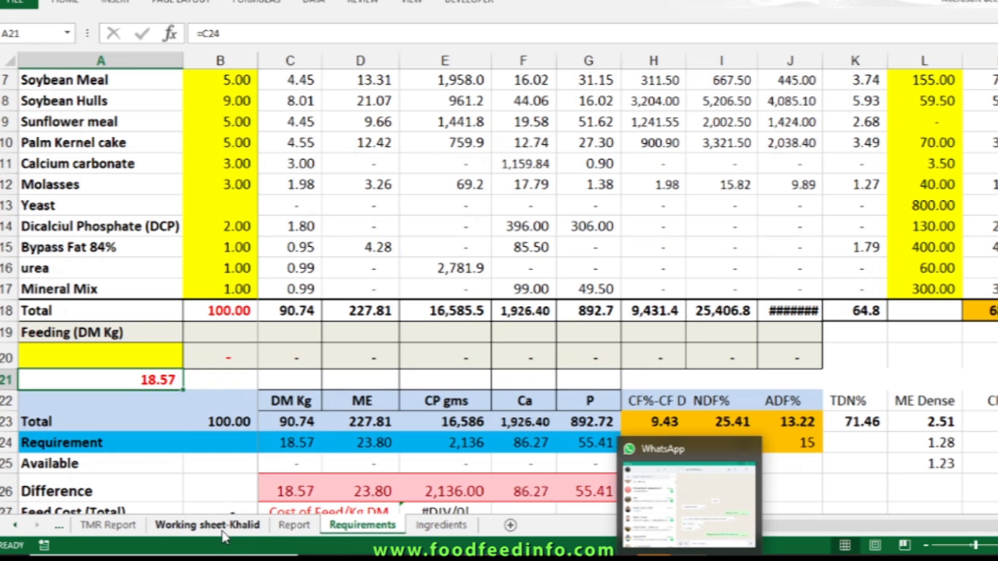
{"action": "left_click", "coordinate": [145, 358]}
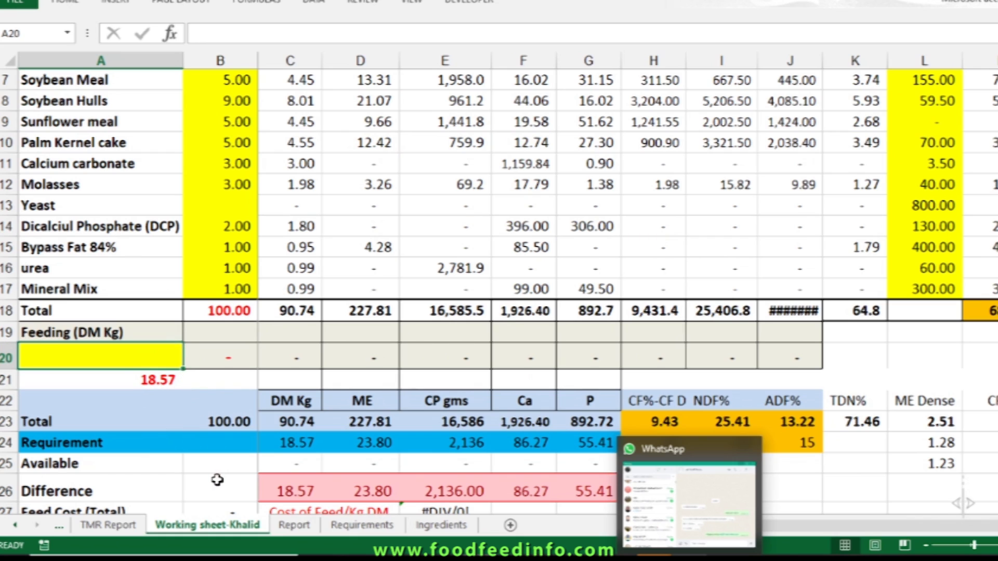
{"action": "type", "text": "18.57"}
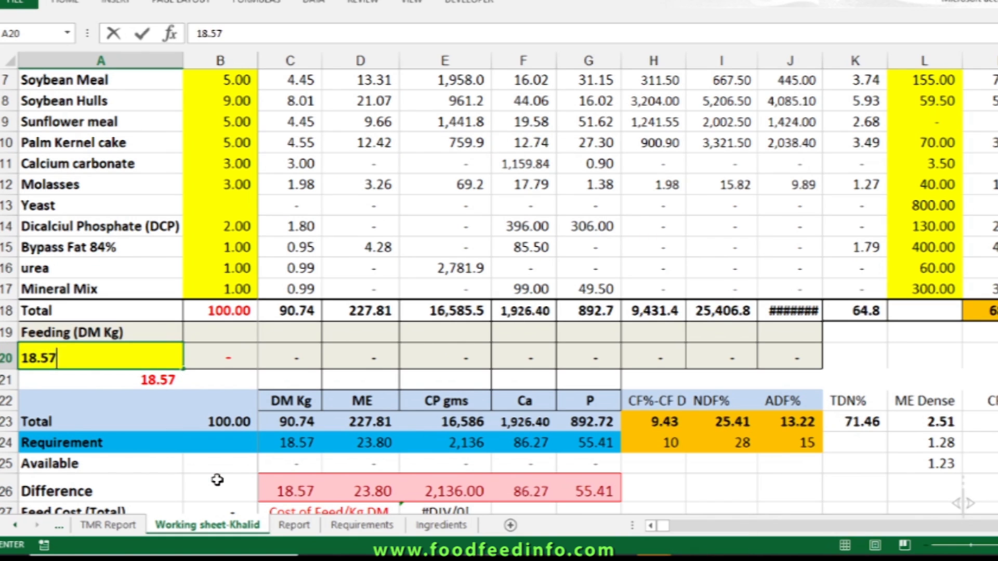
{"action": "key", "text": "Return"}
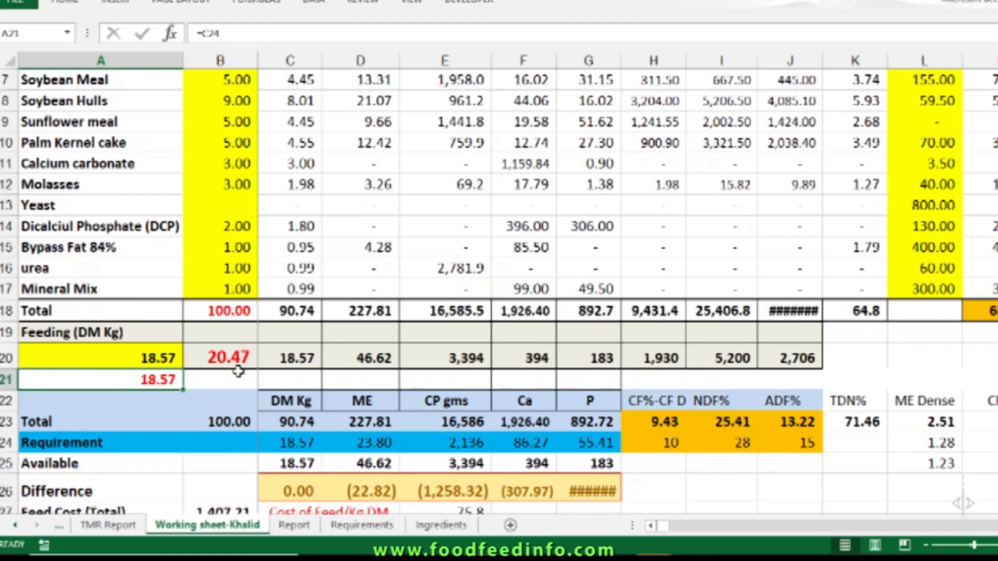
Compare the Feeding and Available rows' dry matter, ME, protein, calcium and phosphorus with the Requirement row and the Requirements sheet
{"action": "left_click_drag", "start_coordinate": [304, 359], "coordinate": [793, 359]}
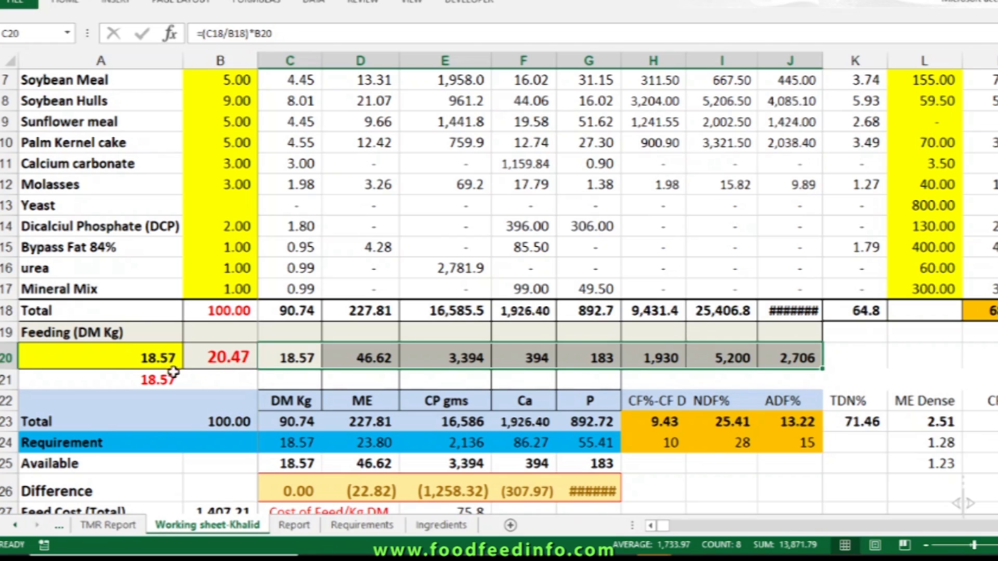
{"action": "scroll", "coordinate": [229, 364], "scroll_direction": "down", "scroll_amount": 1}
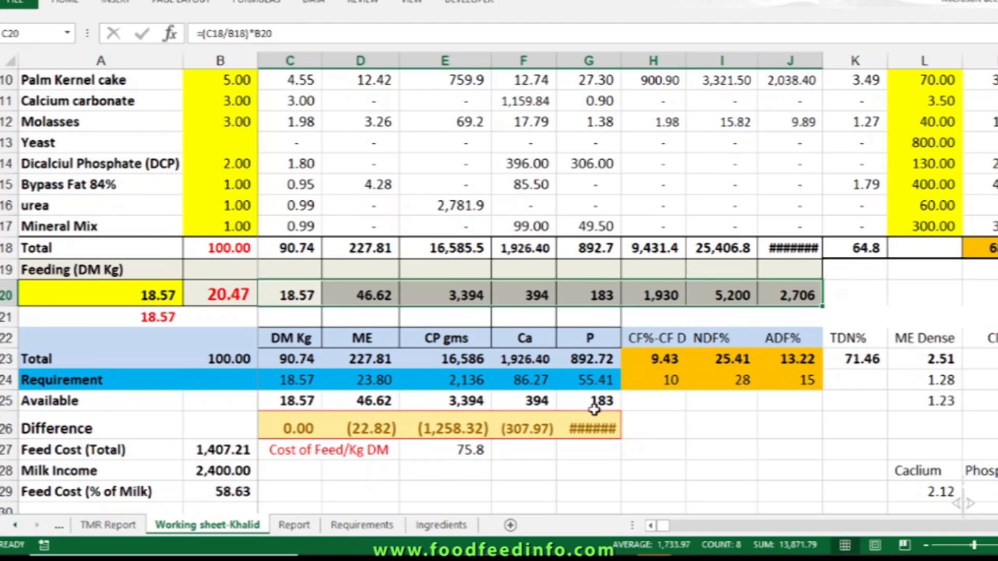
{"action": "left_click", "coordinate": [396, 536]}
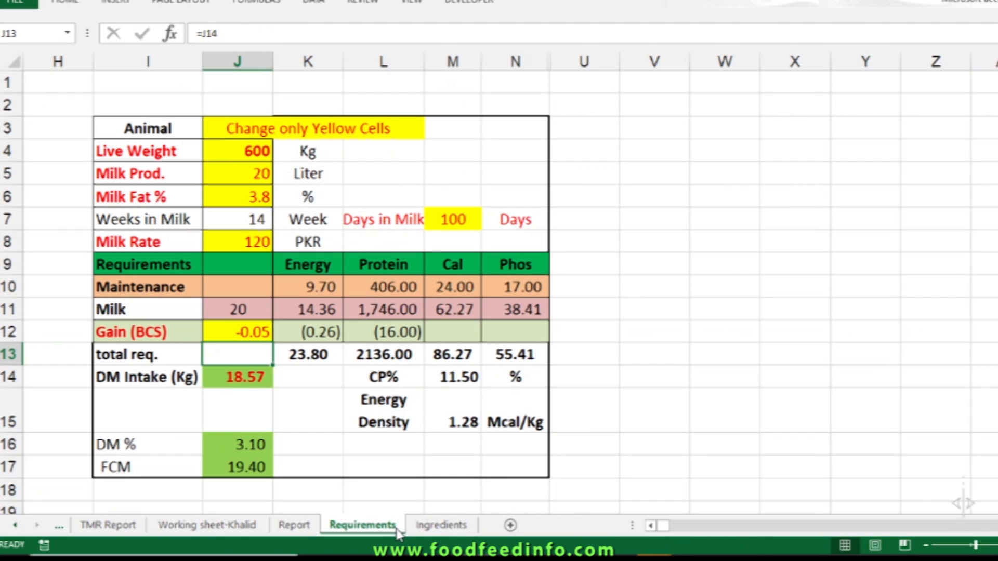
{"action": "left_click", "coordinate": [244, 533]}
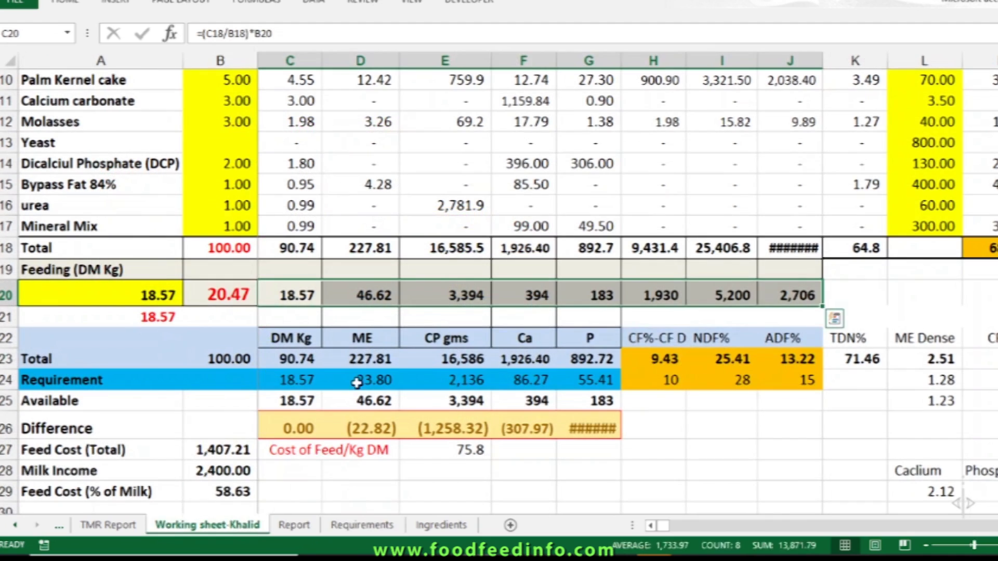
{"action": "left_click_drag", "start_coordinate": [286, 406], "coordinate": [577, 400]}
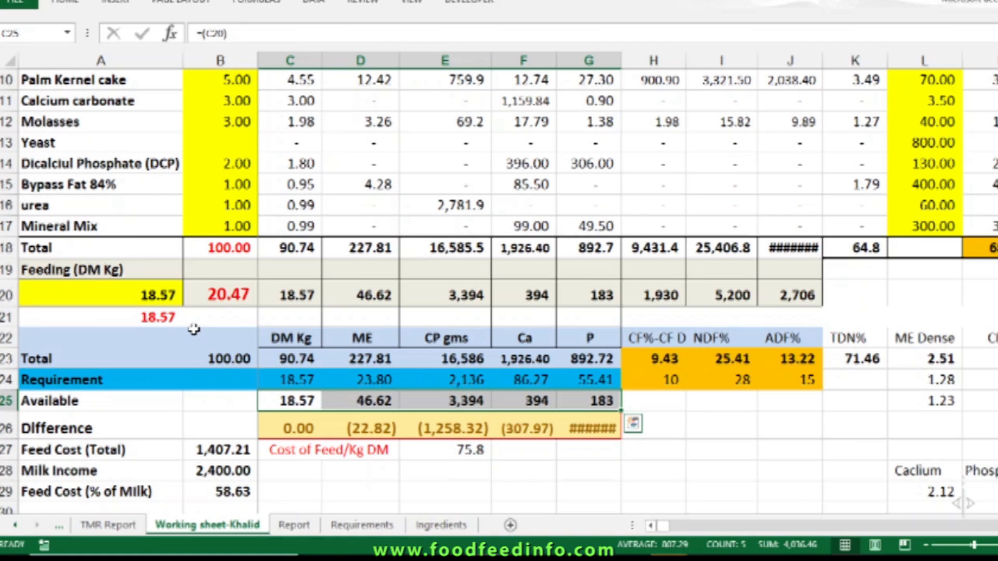
{"action": "key", "text": "Escape"}
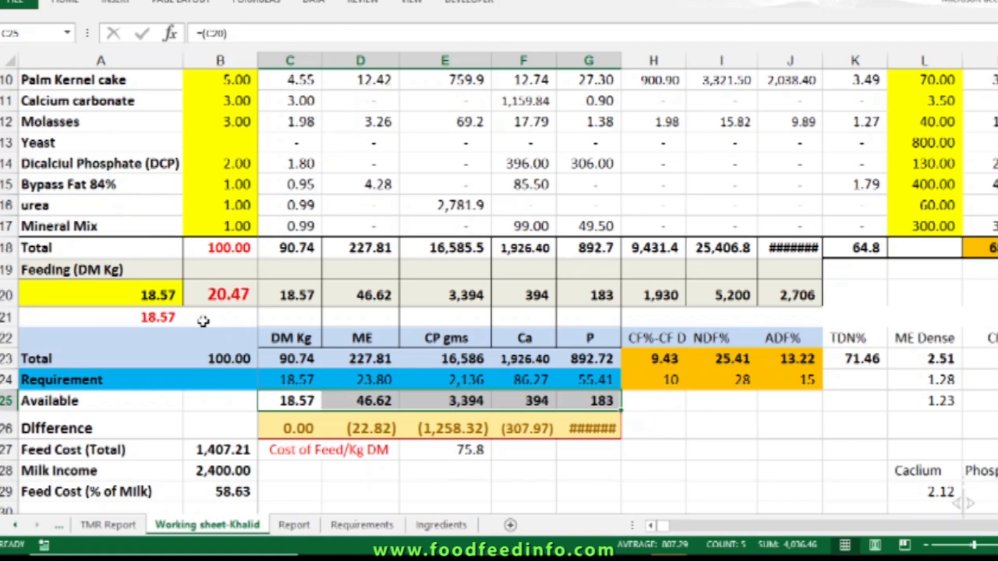
{"action": "left_click", "coordinate": [277, 401]}
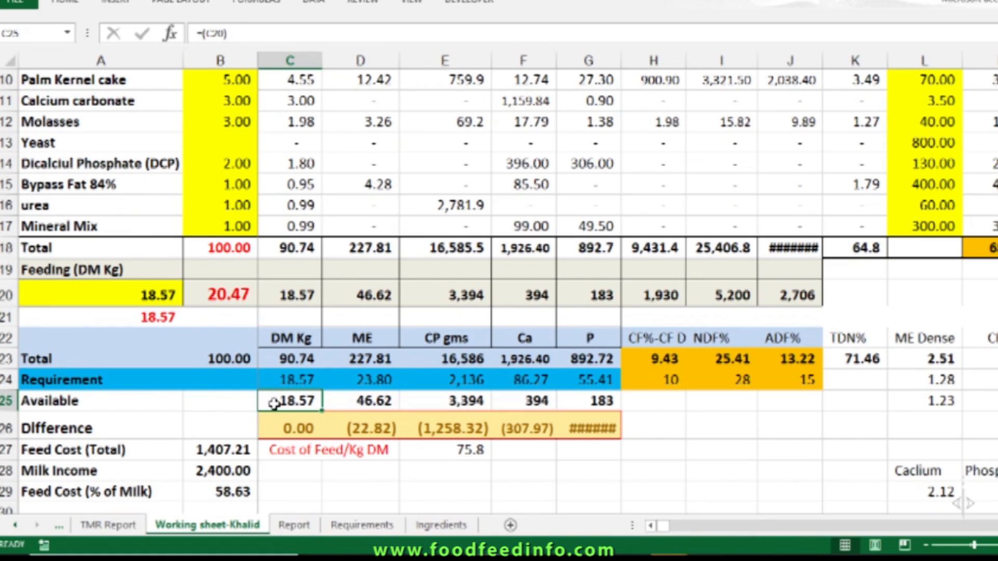
{"action": "left_click", "coordinate": [269, 431]}
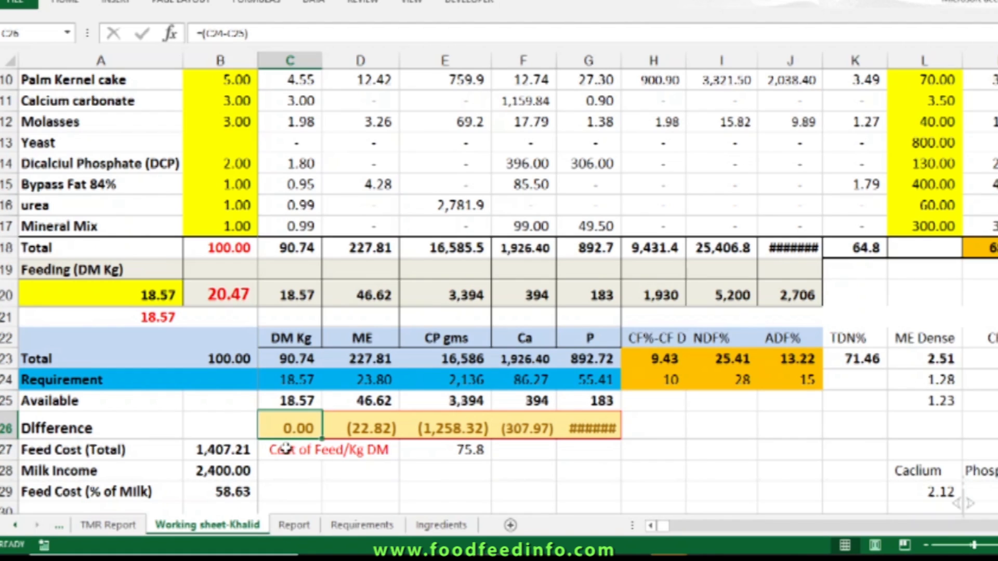
{"action": "left_click_drag", "start_coordinate": [349, 385], "coordinate": [509, 402]}
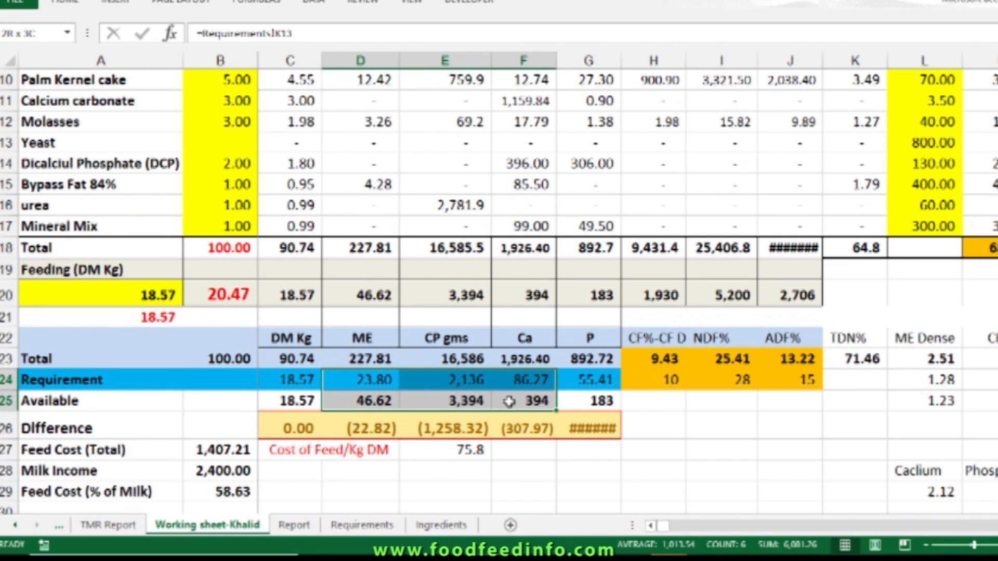
Widen column G to fit its phosphorus Difference value, and set the Feeding (DM Kg) amount in A20 to 15
{"action": "left_click_drag", "start_coordinate": [621, 61], "coordinate": [637, 61]}
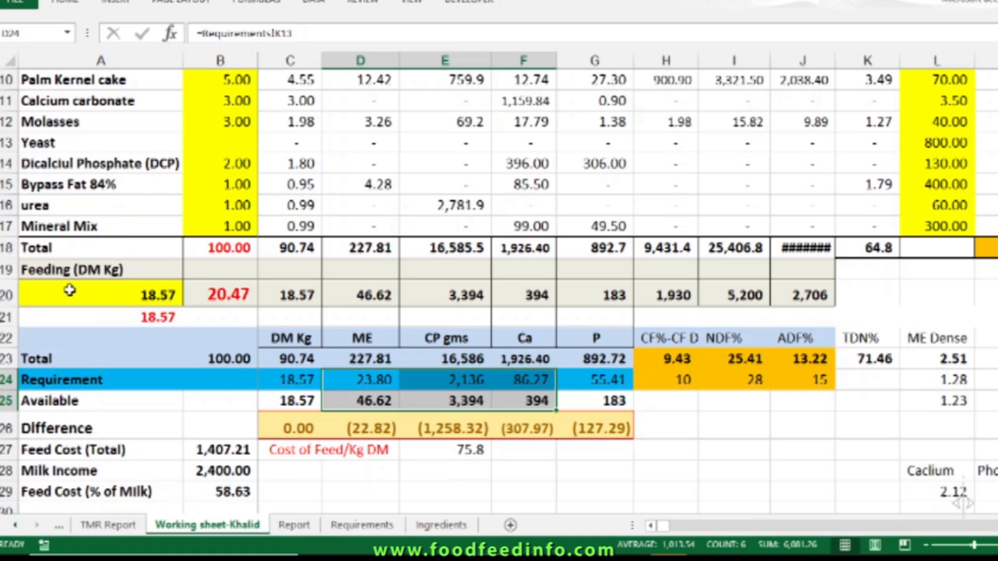
{"action": "left_click", "coordinate": [166, 318]}
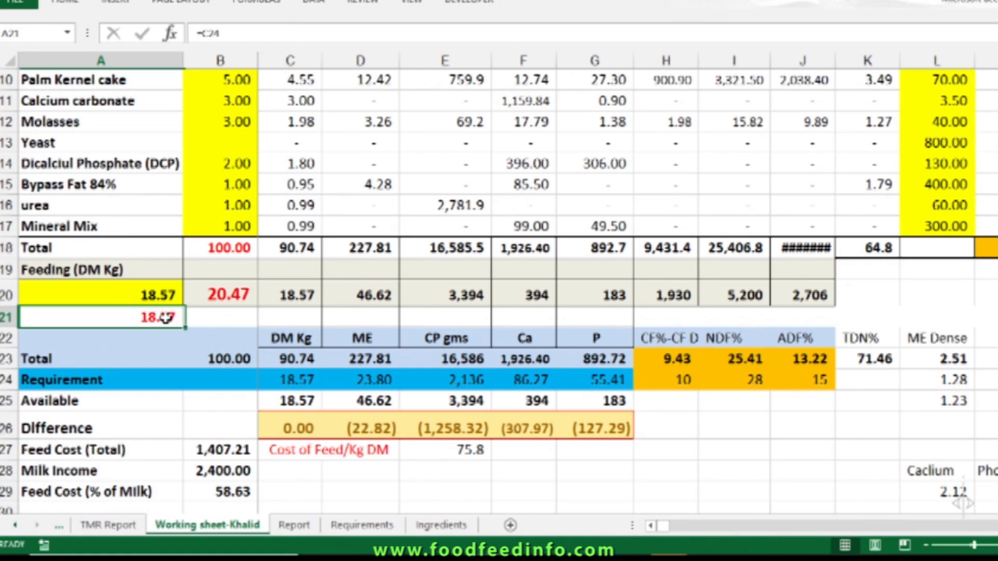
{"action": "left_click", "coordinate": [120, 297]}
{"action": "type", "text": "15"}
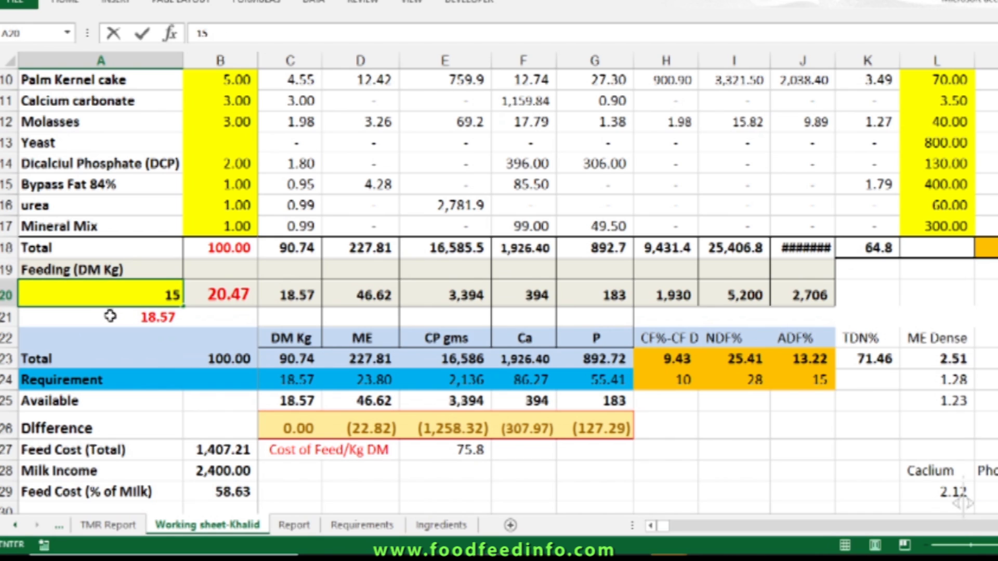
{"action": "key", "text": "Return"}
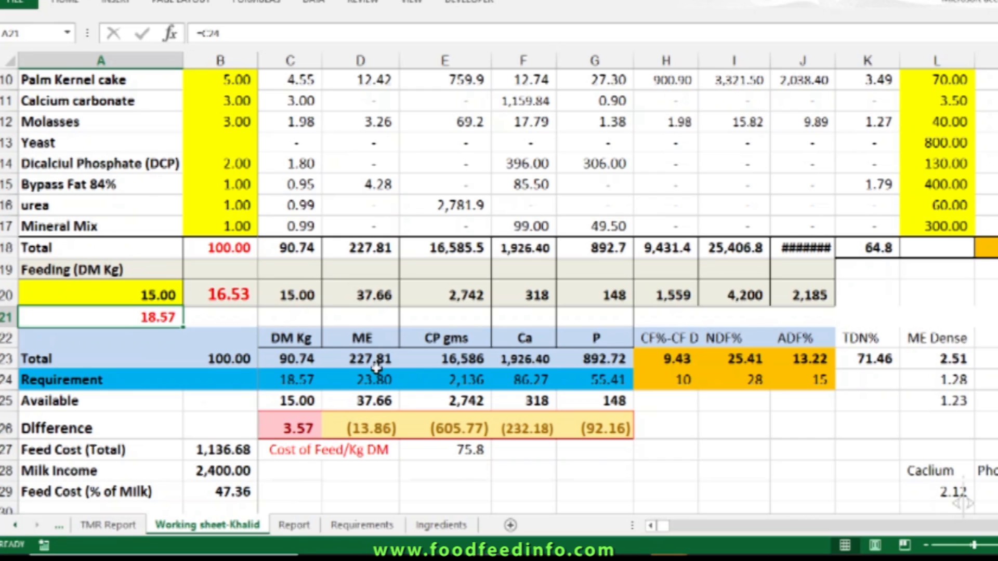
Examine the nutrient Difference row and feed cost figures, and review the ingredient and nutrient summaries on the TMR Report and Report sheets
{"action": "left_click_drag", "start_coordinate": [368, 427], "coordinate": [603, 428]}
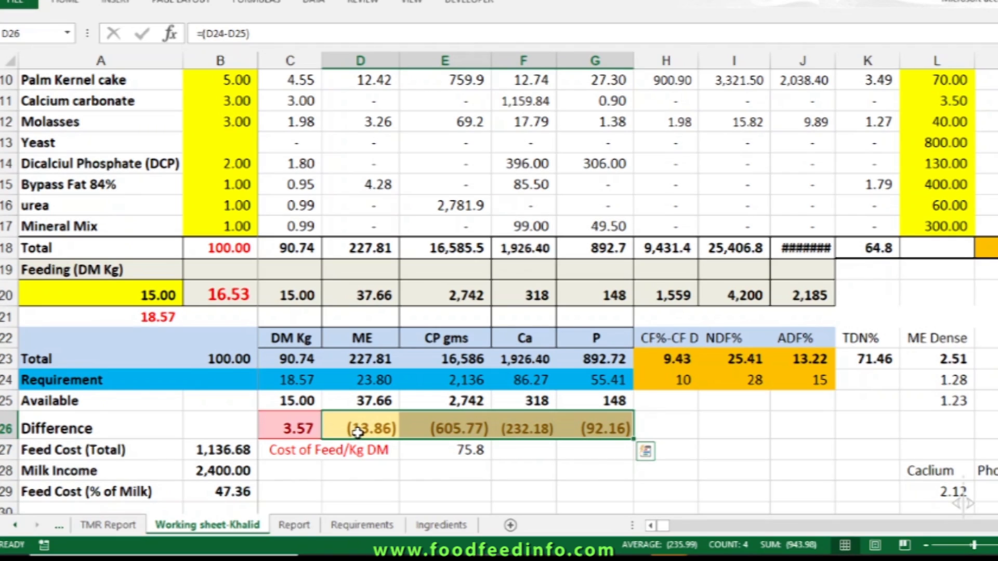
{"action": "left_click", "coordinate": [294, 430]}
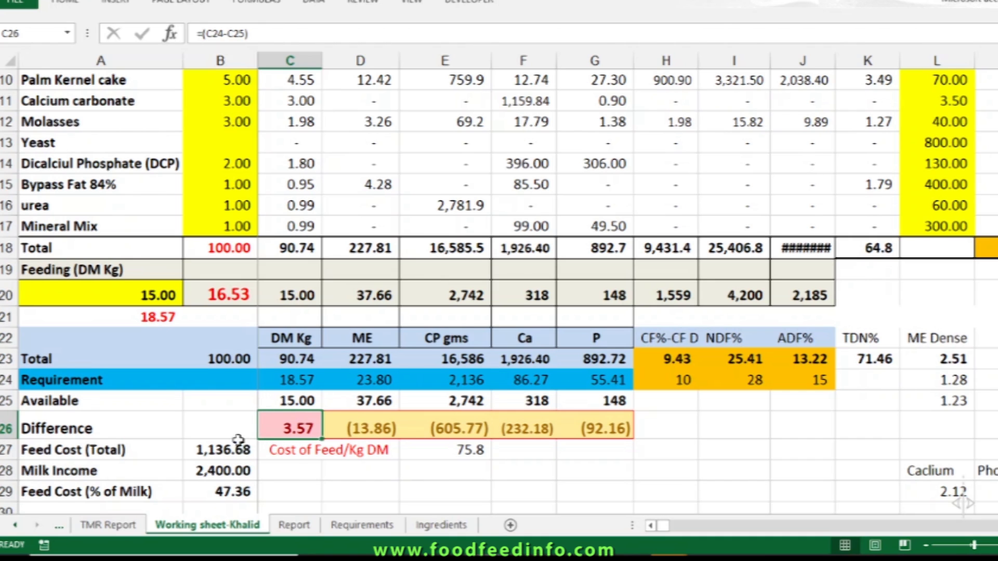
{"action": "scroll", "coordinate": [240, 452], "scroll_direction": "down", "scroll_amount": 1}
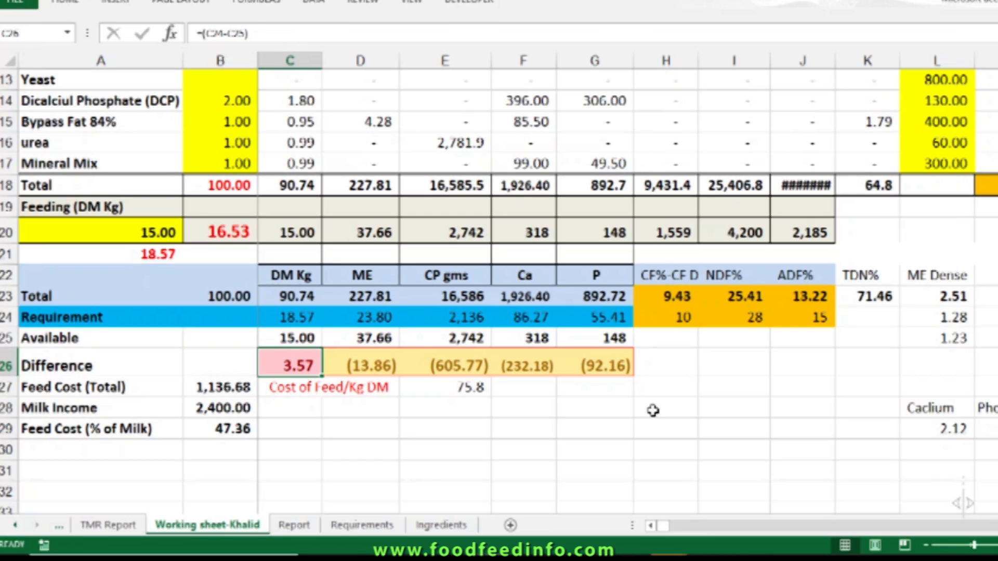
{"action": "left_click", "coordinate": [123, 526]}
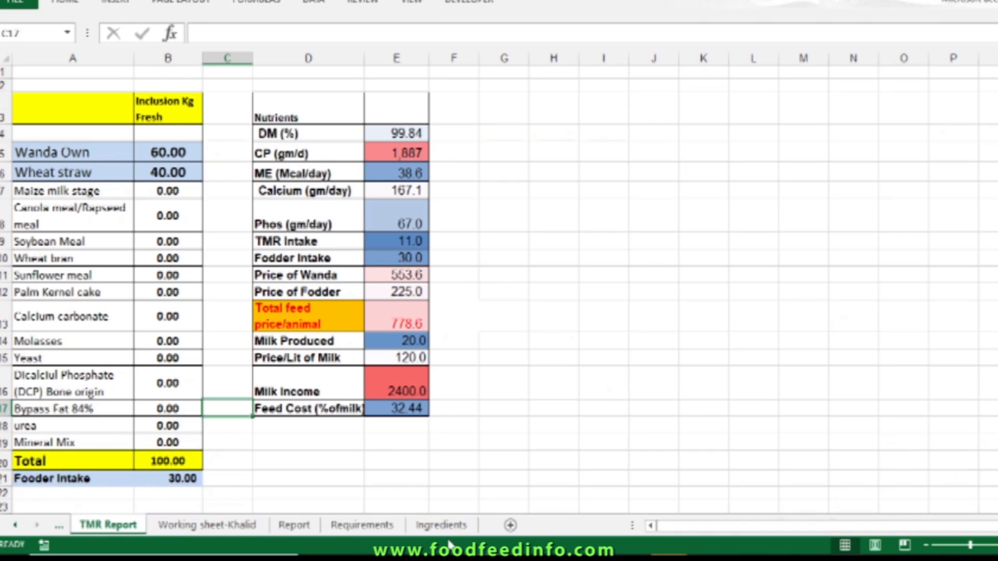
{"action": "left_click", "coordinate": [329, 526]}
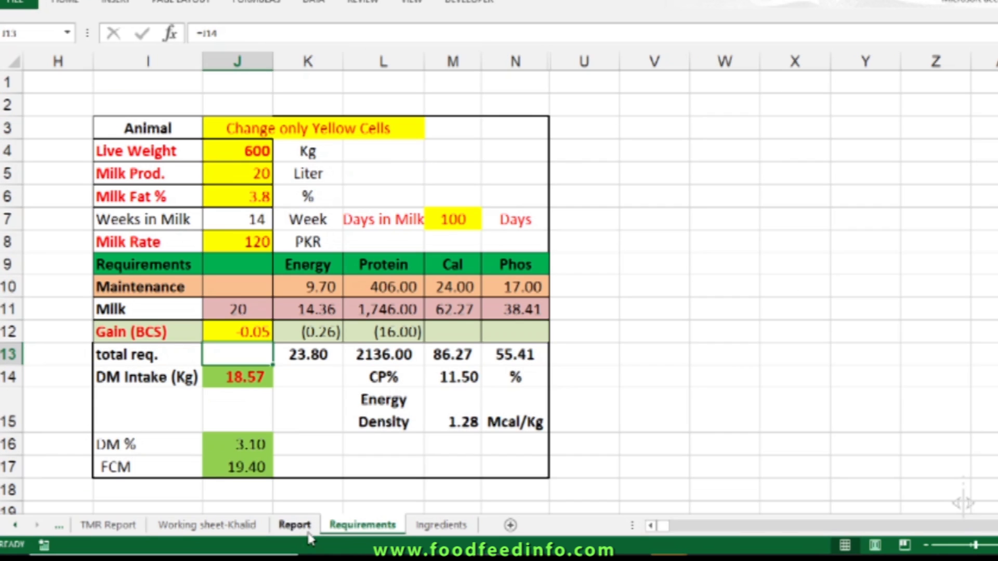
{"action": "left_click", "coordinate": [295, 525]}
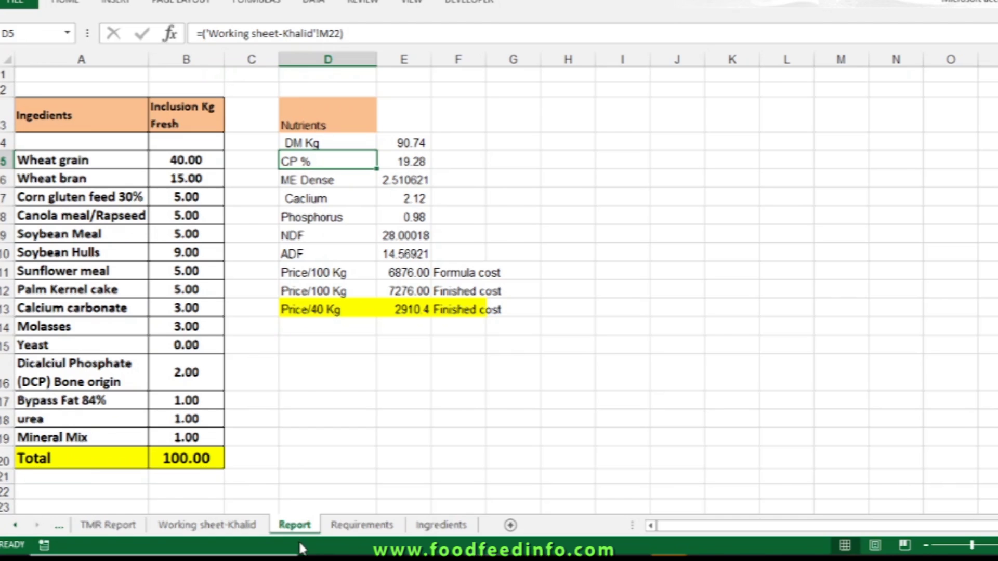
{"action": "left_click", "coordinate": [249, 525]}
{"action": "scroll", "coordinate": [231, 342], "scroll_direction": "up", "scroll_amount": 3}
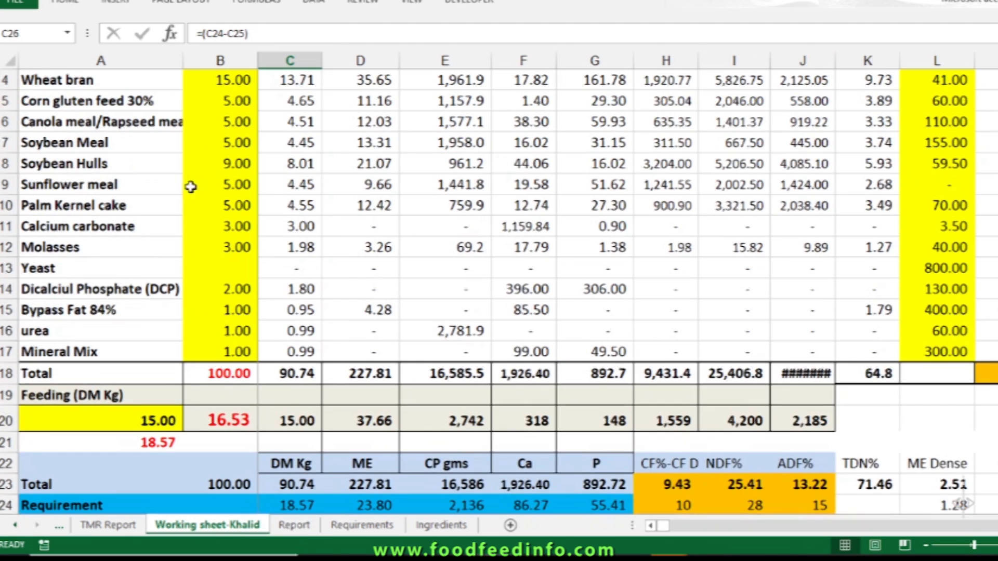
{"action": "left_click", "coordinate": [294, 525]}
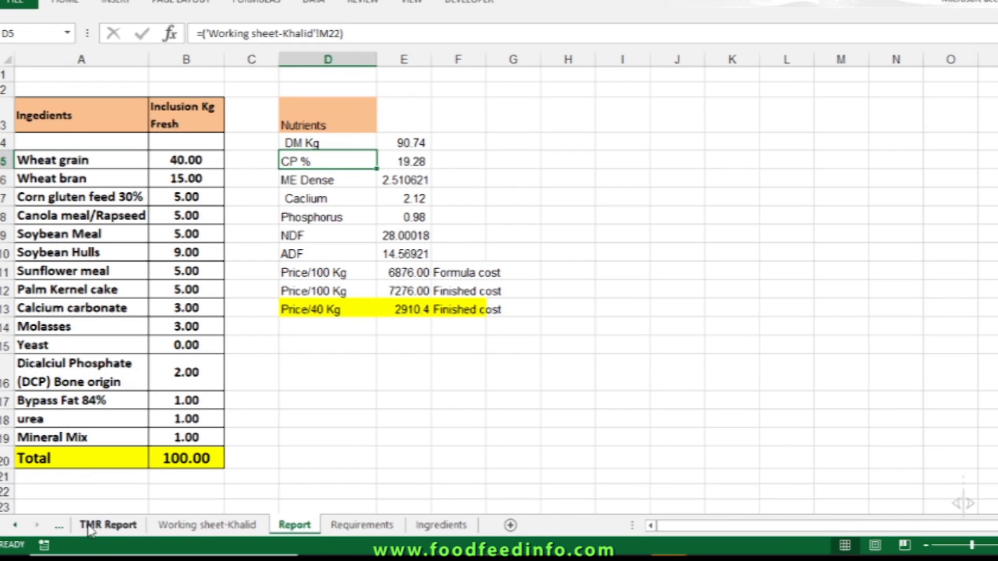
Open the Working sheet TMR sheet and choose Sugarcane tops as the first ingredient in A3
{"action": "left_click", "coordinate": [13, 526]}
{"action": "left_click", "coordinate": [13, 526]}
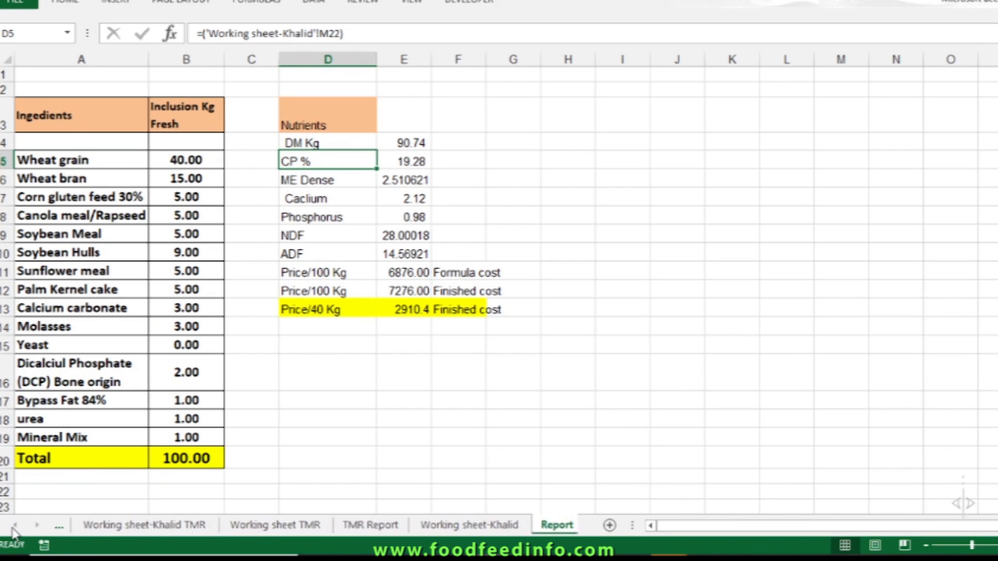
{"action": "left_click", "coordinate": [271, 533]}
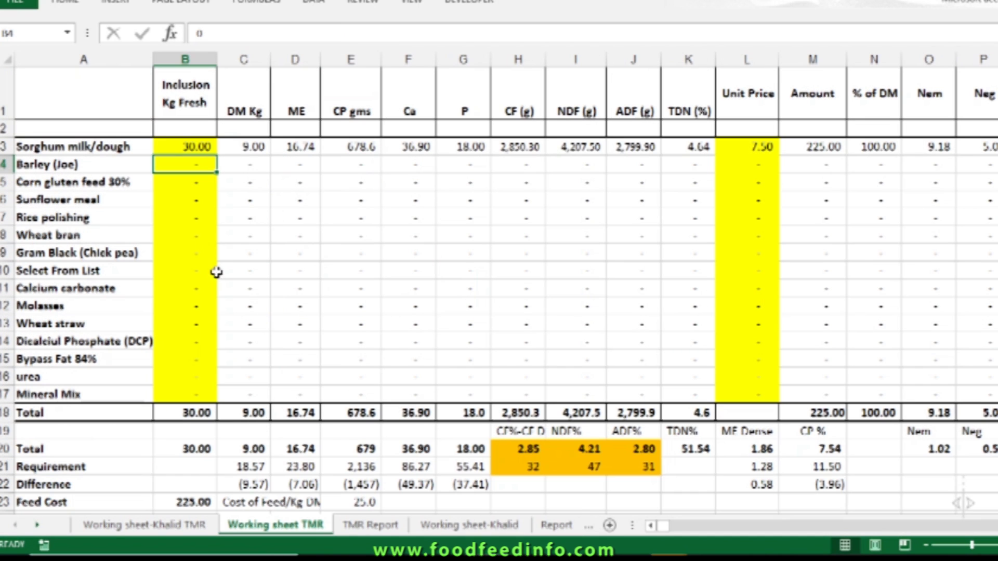
{"action": "left_click", "coordinate": [92, 145]}
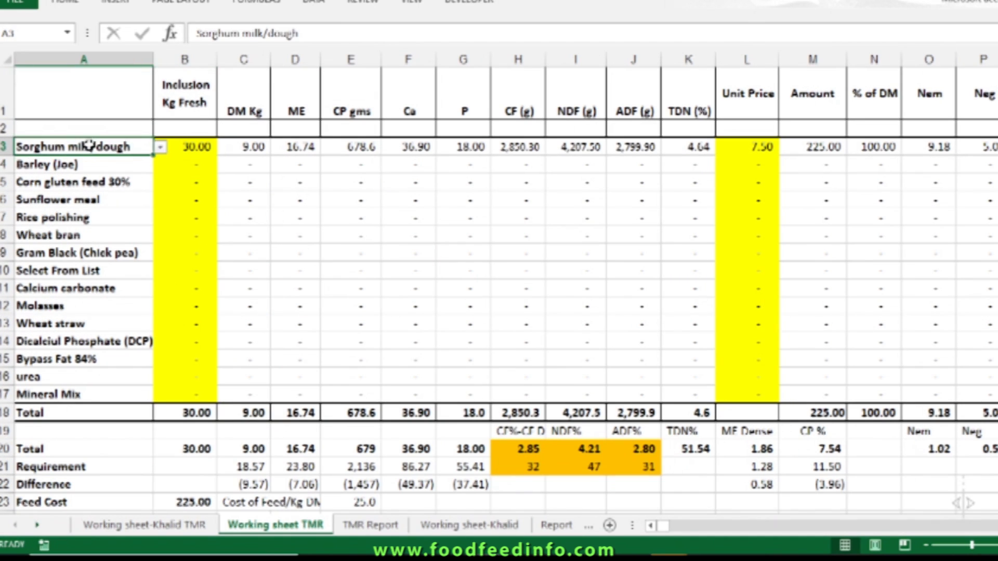
{"action": "left_click", "coordinate": [160, 147]}
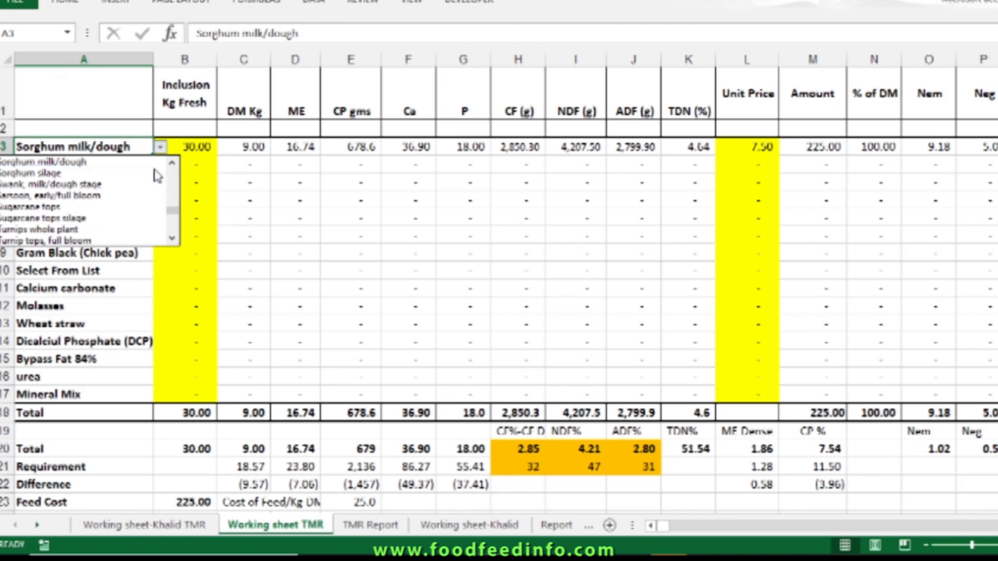
{"action": "left_click", "coordinate": [113, 207]}
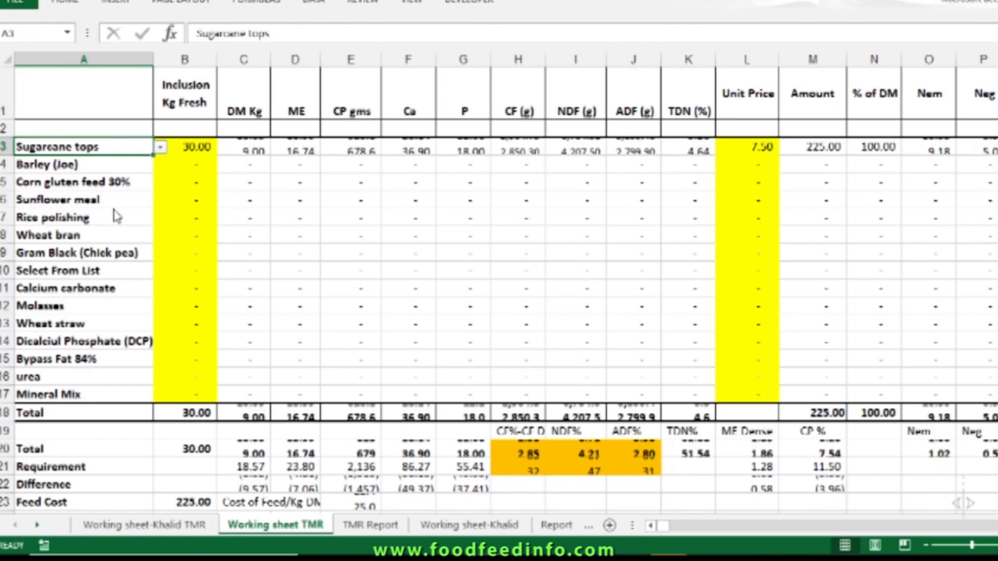
Replace the first ingredient in A3 of the TMR working sheet with Lucerne hay
{"action": "left_click", "coordinate": [175, 152]}
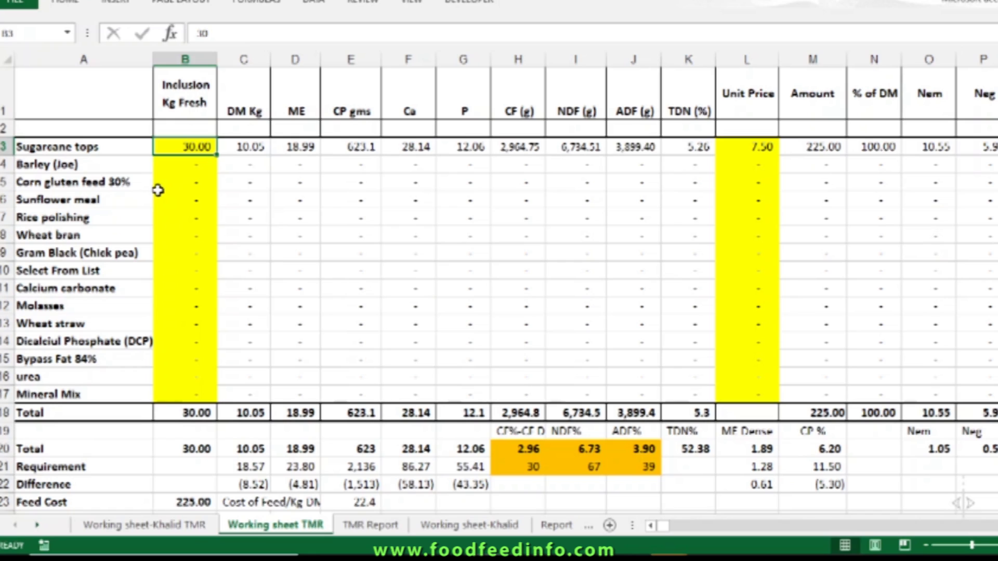
{"action": "left_click", "coordinate": [95, 149]}
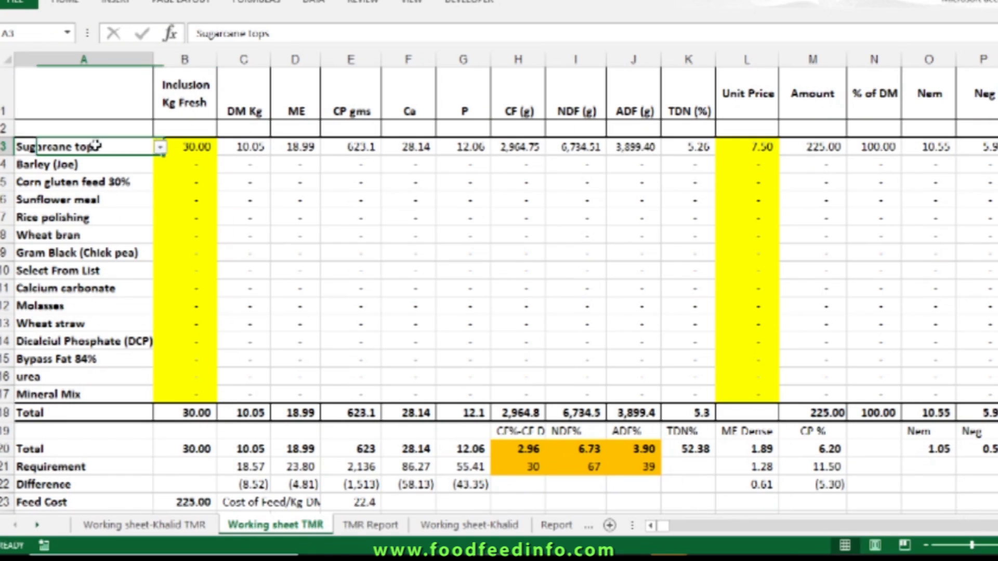
{"action": "left_click", "coordinate": [161, 151]}
{"action": "left_click", "coordinate": [142, 152]}
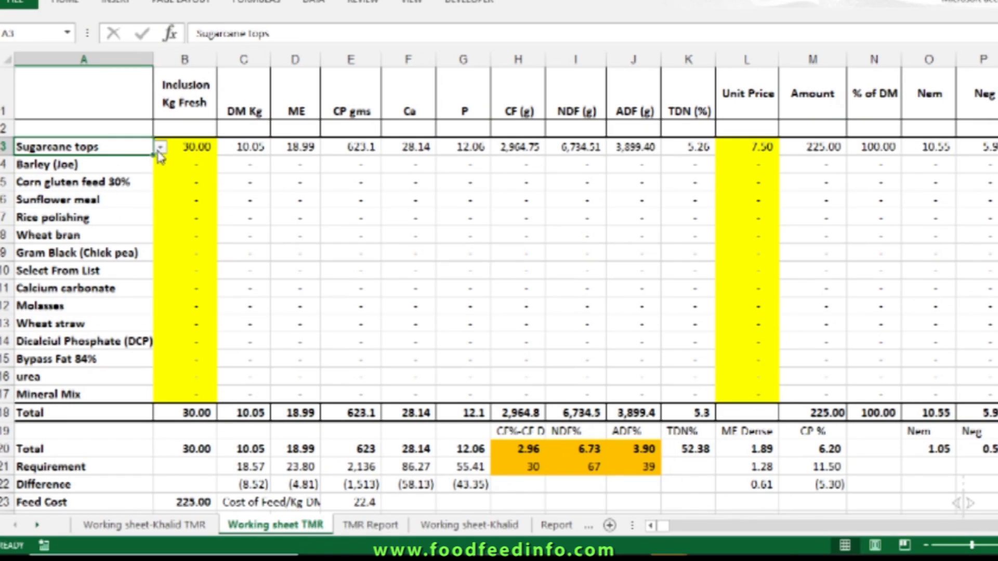
{"action": "left_click", "coordinate": [160, 148]}
{"action": "left_click_drag", "start_coordinate": [175, 235], "coordinate": [175, 226]}
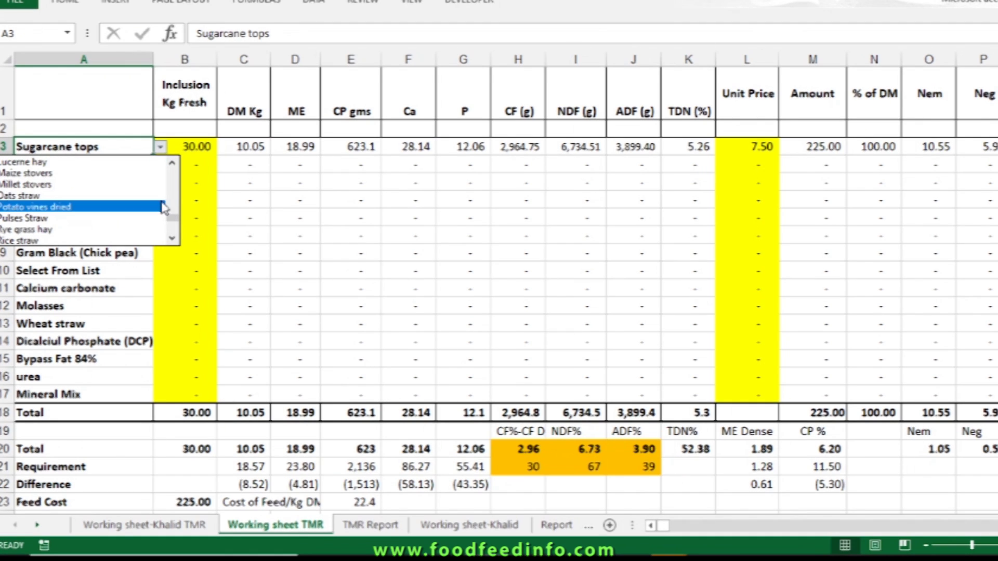
{"action": "left_click", "coordinate": [172, 163]}
{"action": "left_click", "coordinate": [98, 173]}
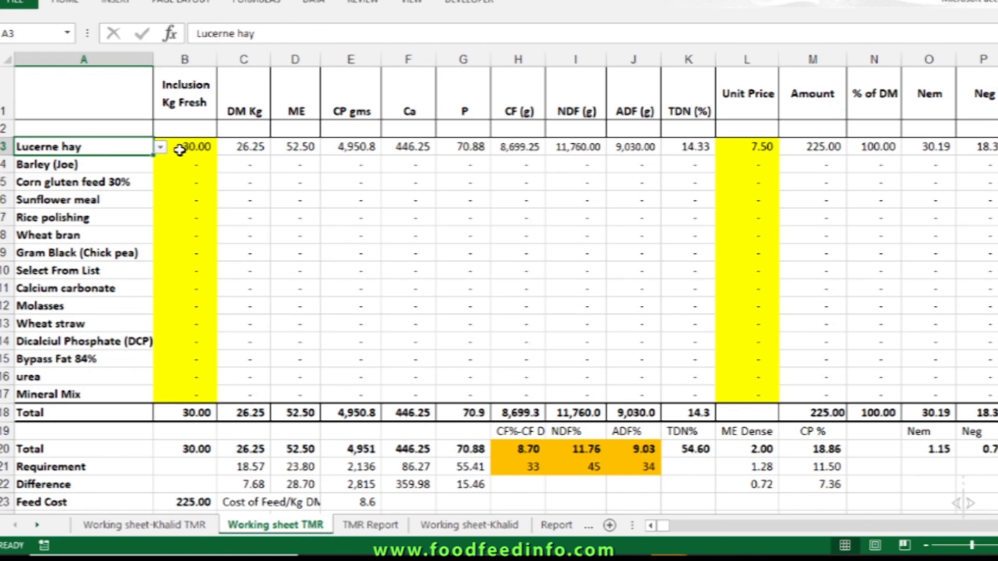
Examine the Lucerne hay inclusion, its unit price and the nutrient totals in row 18 of the Working sheet TMR sheet
{"action": "left_click", "coordinate": [177, 151]}
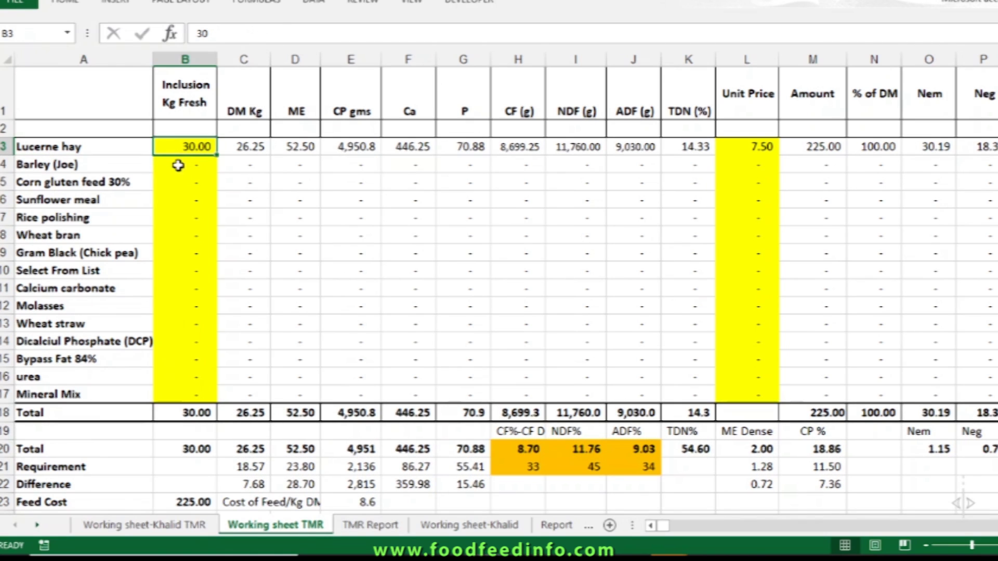
{"action": "left_click", "coordinate": [730, 152]}
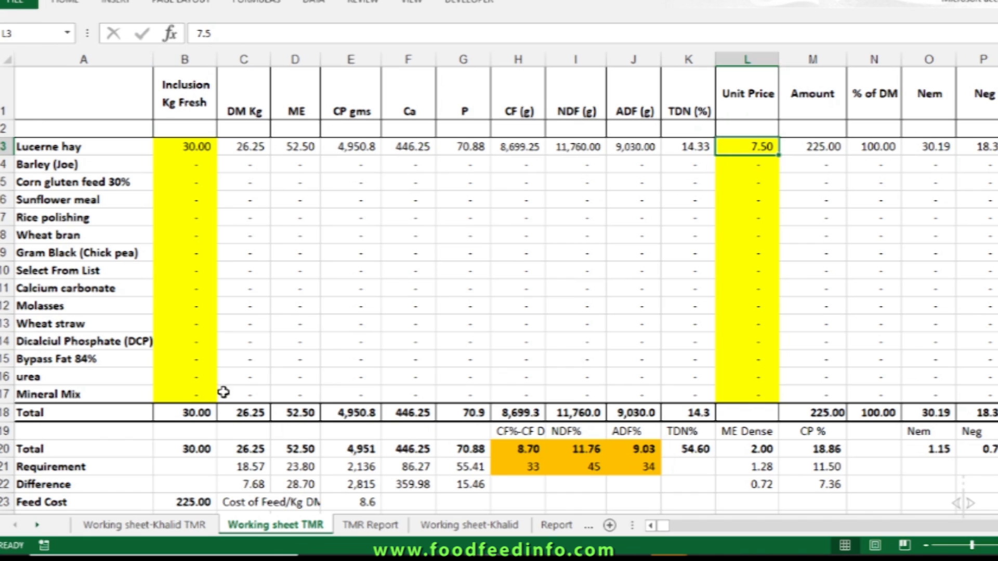
{"action": "scroll", "coordinate": [223, 392], "scroll_direction": "down", "scroll_amount": 1}
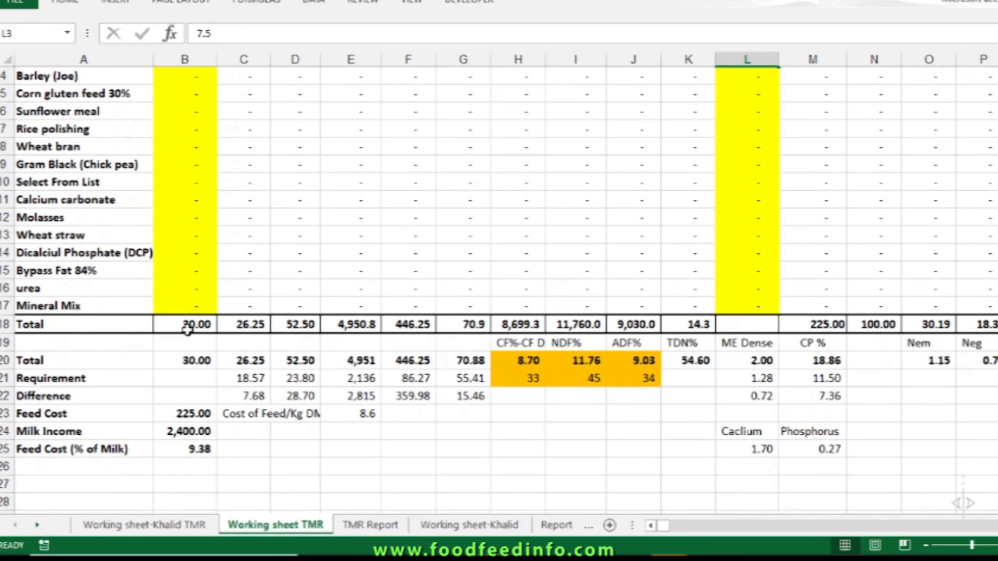
{"action": "left_click_drag", "start_coordinate": [197, 326], "coordinate": [681, 326]}
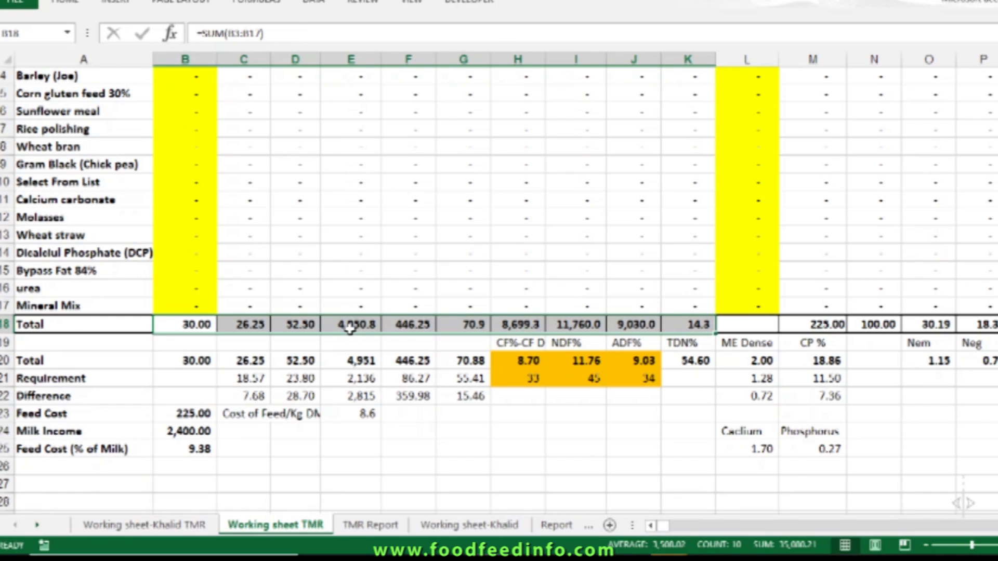
{"action": "left_click", "coordinate": [136, 526]}
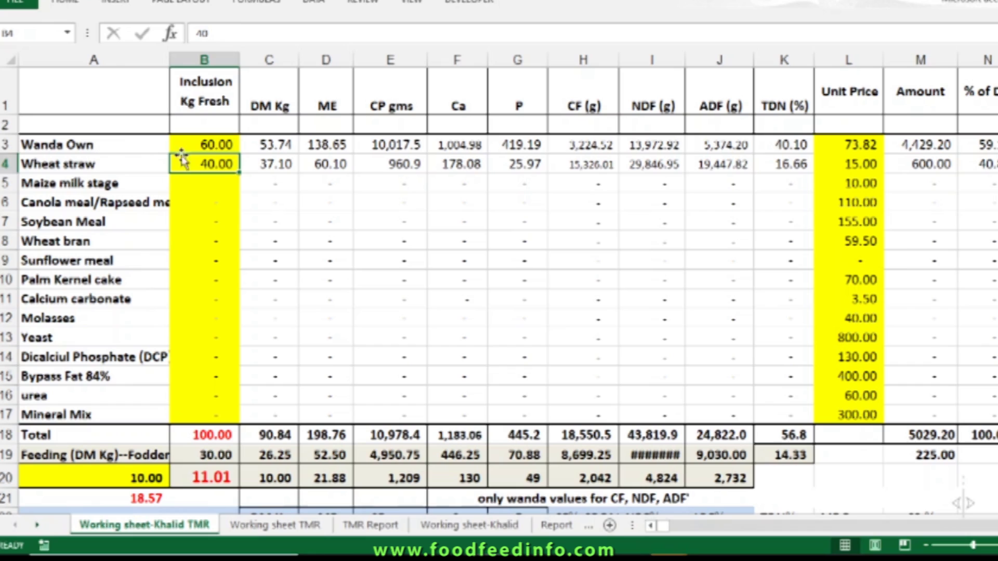
{"action": "left_click", "coordinate": [197, 143]}
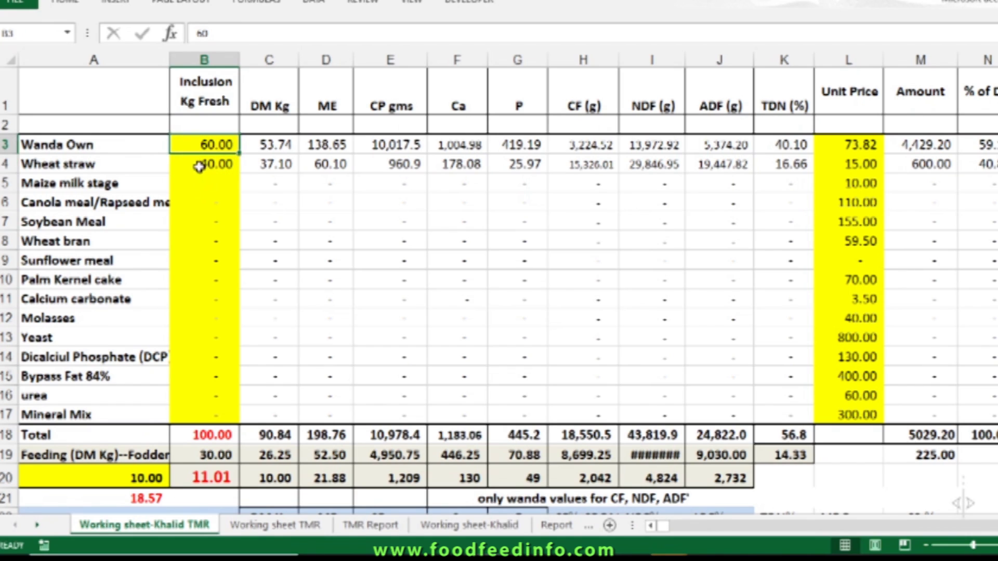
{"action": "left_click", "coordinate": [202, 162]}
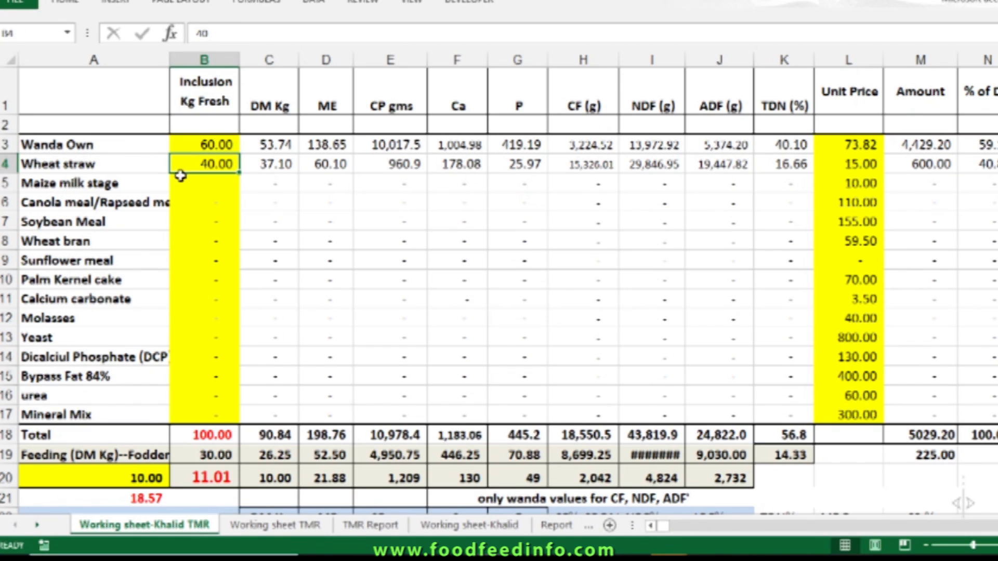
{"action": "left_click", "coordinate": [135, 168]}
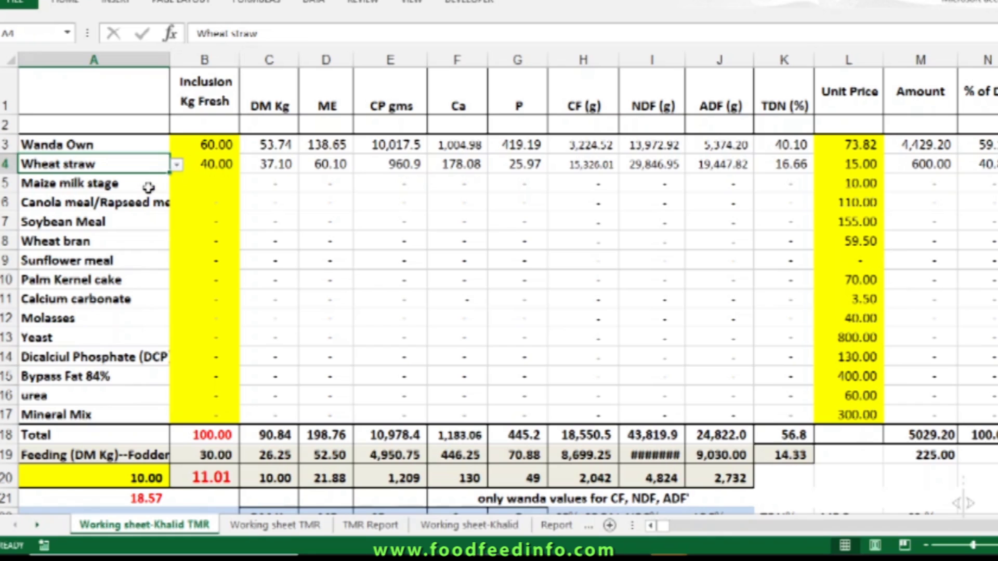
{"action": "left_click", "coordinate": [182, 165]}
{"action": "left_click", "coordinate": [165, 165]}
{"action": "left_click", "coordinate": [176, 167]}
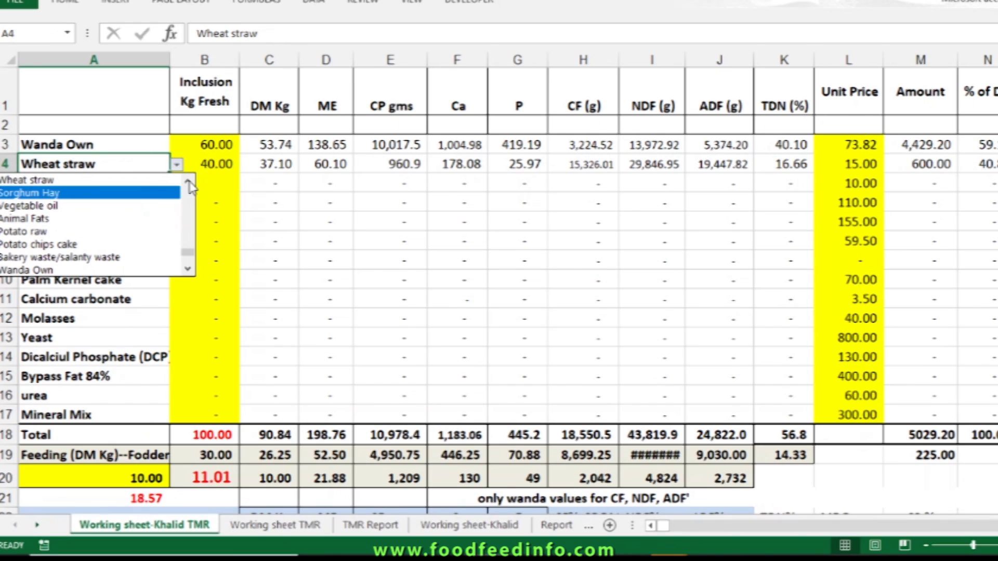
{"action": "left_click", "coordinate": [188, 182]}
{"action": "left_click", "coordinate": [188, 182]}
{"action": "left_click", "coordinate": [188, 182]}
{"action": "left_click", "coordinate": [188, 182]}
{"action": "left_click", "coordinate": [189, 182]}
{"action": "left_click", "coordinate": [188, 182]}
{"action": "left_click", "coordinate": [188, 182]}
{"action": "left_click", "coordinate": [189, 183]}
{"action": "left_click", "coordinate": [188, 183]}
{"action": "left_click", "coordinate": [188, 183]}
{"action": "left_click", "coordinate": [188, 183]}
{"action": "left_click", "coordinate": [188, 183]}
{"action": "left_click", "coordinate": [189, 183]}
{"action": "left_click", "coordinate": [188, 183]}
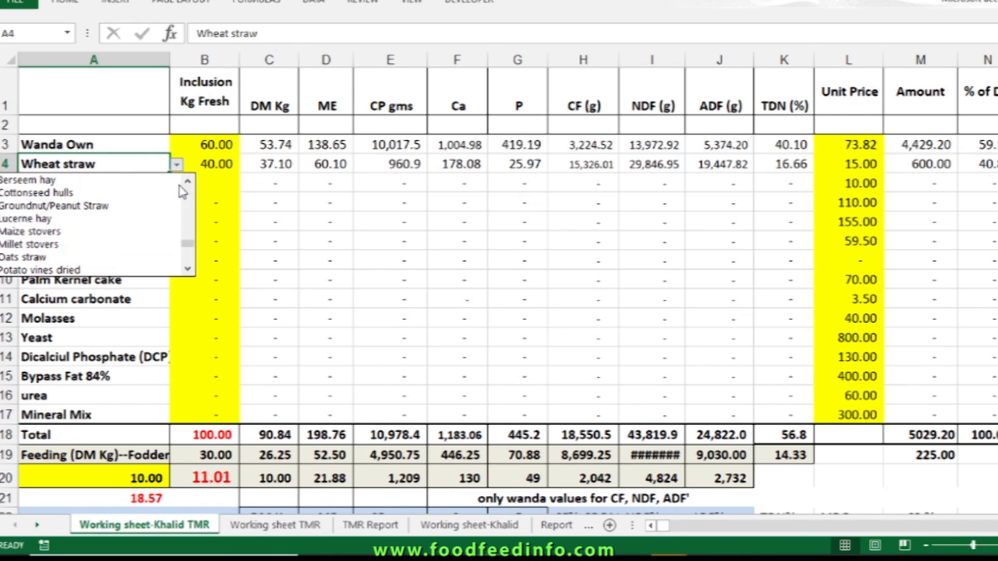
{"action": "left_click", "coordinate": [127, 224]}
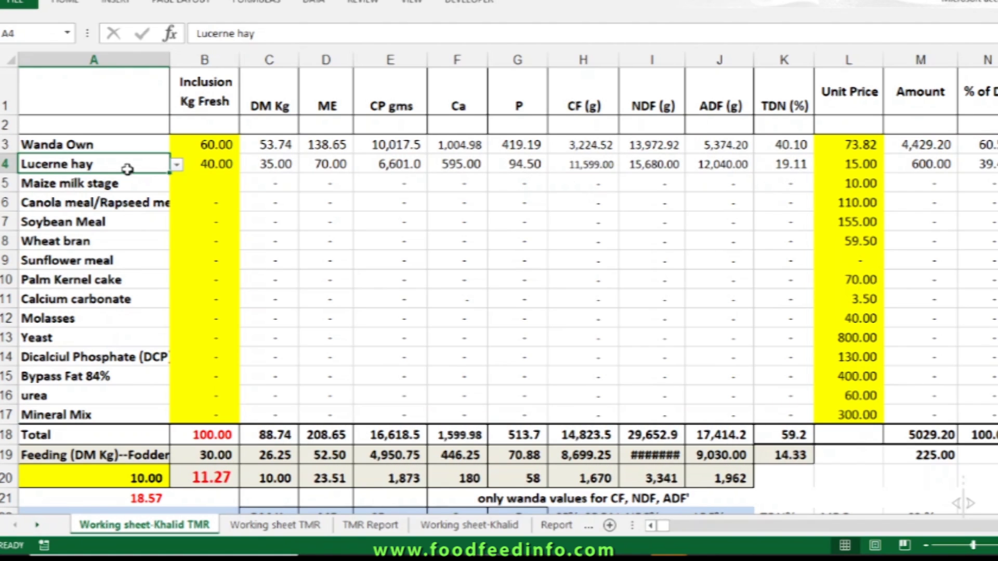
Set the Lucerne hay inclusion in B4 to 30 kg fresh
{"action": "left_click", "coordinate": [198, 165]}
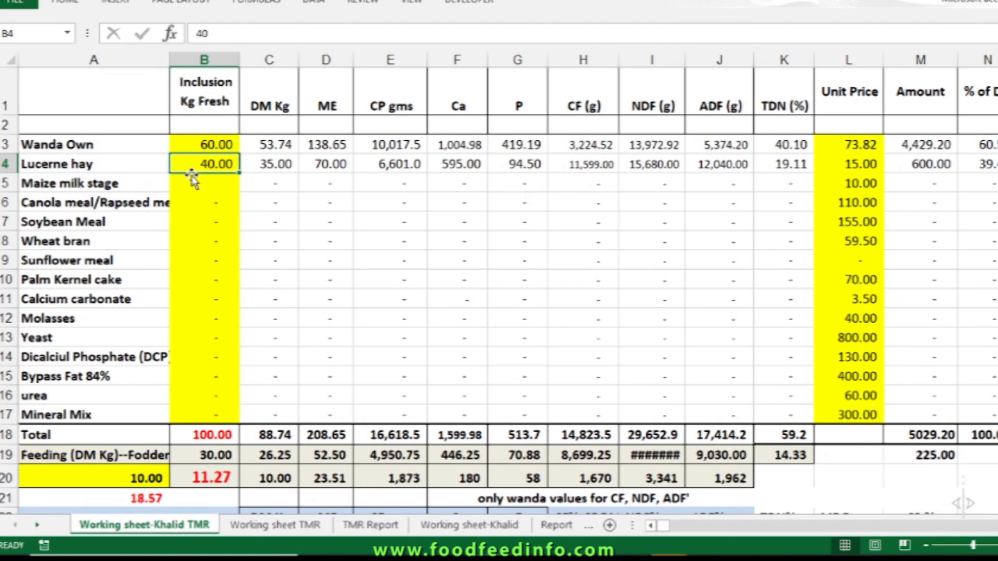
{"action": "type", "text": "30"}
{"action": "key", "text": "Return"}
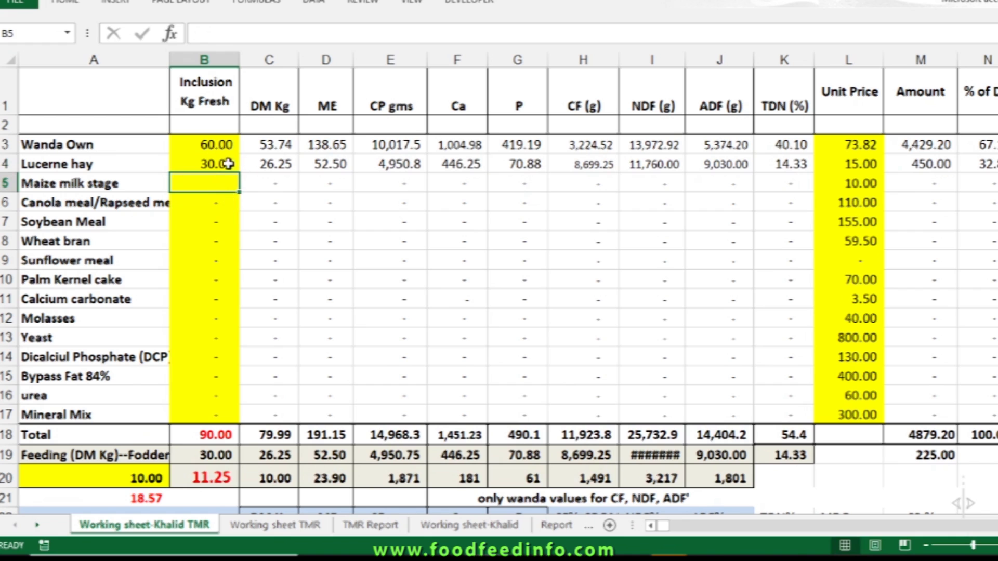
Check the Wanda Own inclusion in B3, and review the concentrate formula's ingredient amounts and totals on its own working sheet
{"action": "left_click", "coordinate": [211, 145]}
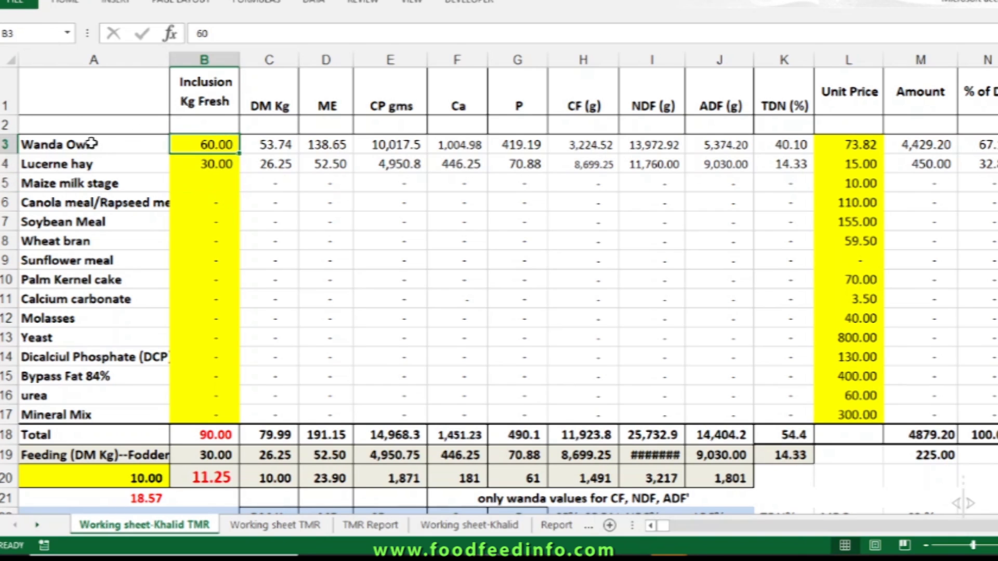
{"action": "left_click", "coordinate": [456, 526]}
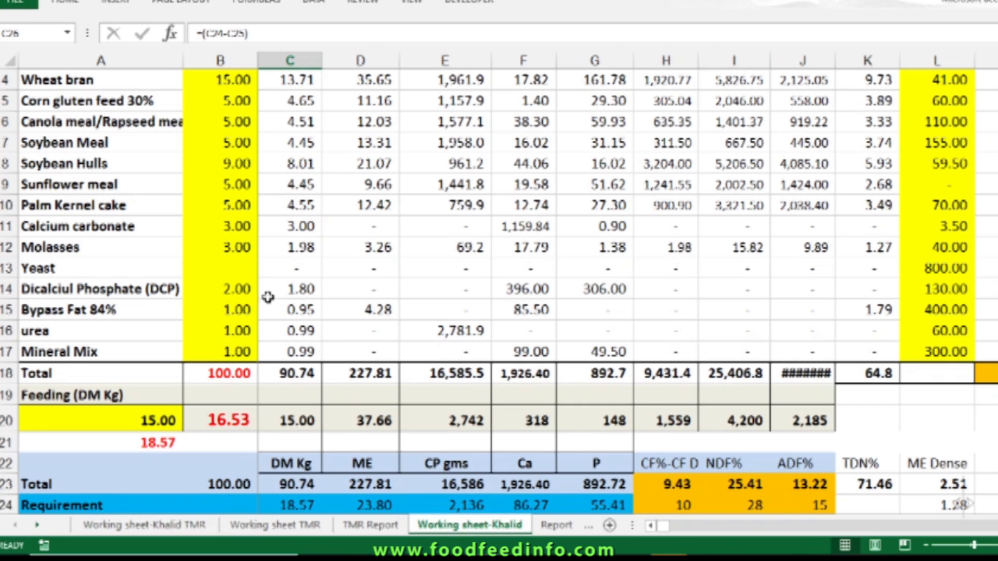
{"action": "scroll", "coordinate": [268, 298], "scroll_direction": "up", "scroll_amount": 1}
{"action": "scroll", "coordinate": [311, 434], "scroll_direction": "down", "scroll_amount": 1}
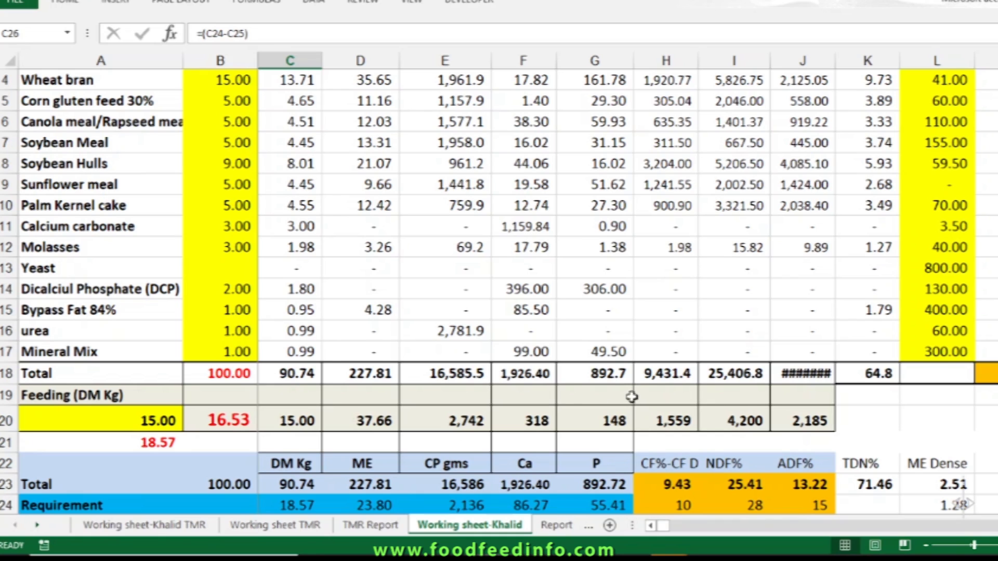
Find the Wanda Own row on the Ingredients sheet and examine its dry matter, protein, fat, crude fiber, NDF and ADF values
{"action": "left_click", "coordinate": [38, 526]}
{"action": "left_click", "coordinate": [553, 526]}
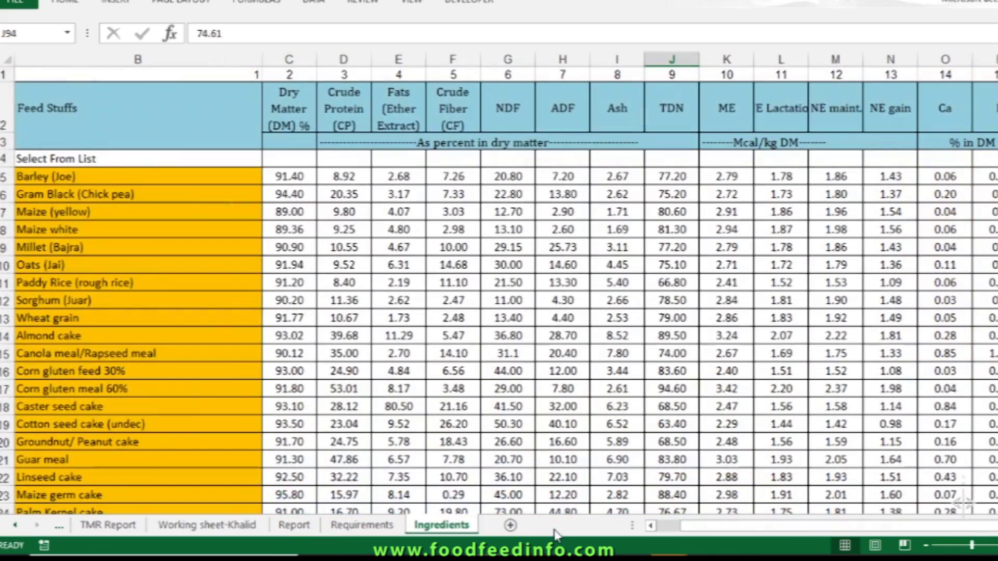
{"action": "scroll", "coordinate": [203, 374], "scroll_direction": "down", "scroll_amount": 20}
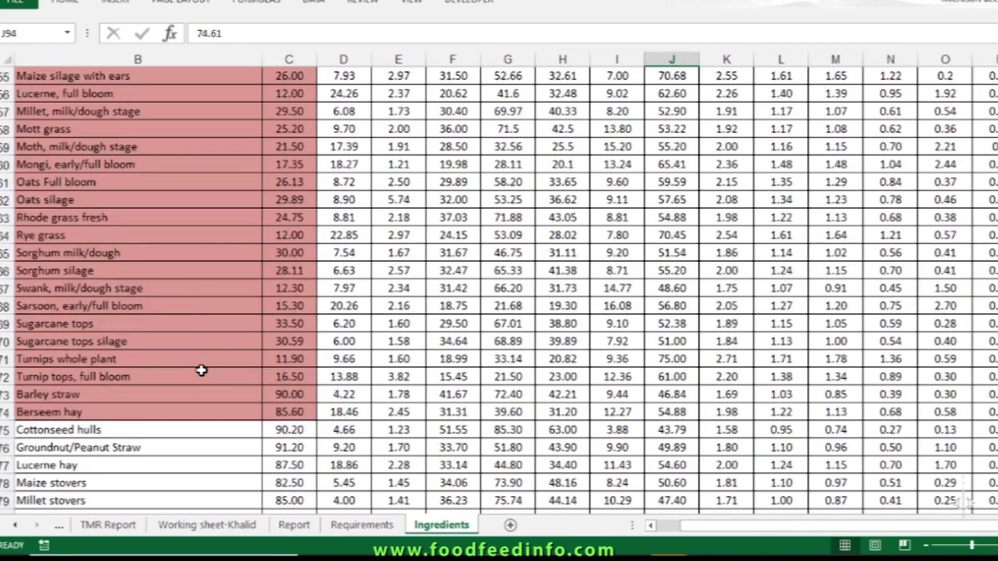
{"action": "scroll", "coordinate": [201, 370], "scroll_direction": "down", "scroll_amount": 2}
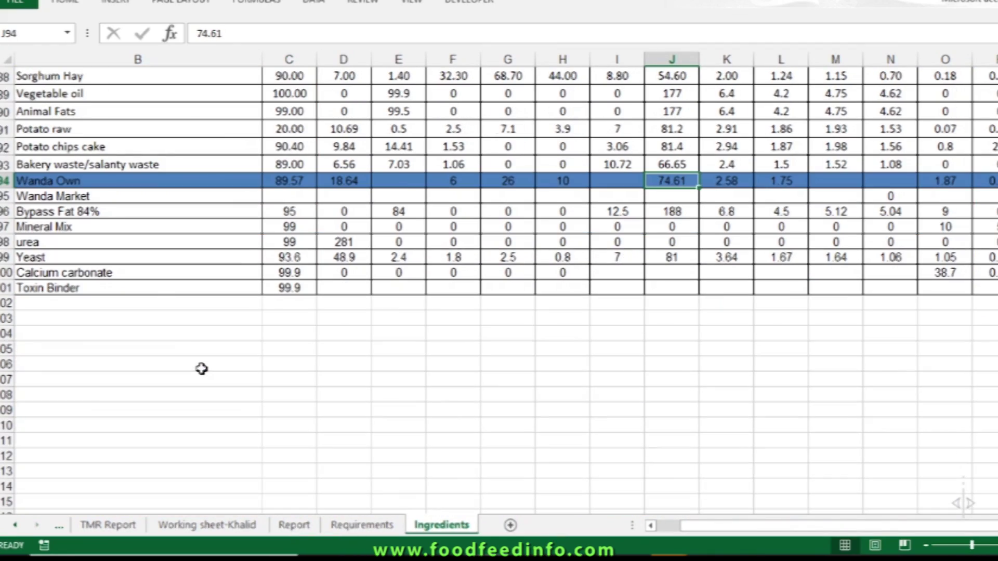
{"action": "left_click", "coordinate": [306, 181]}
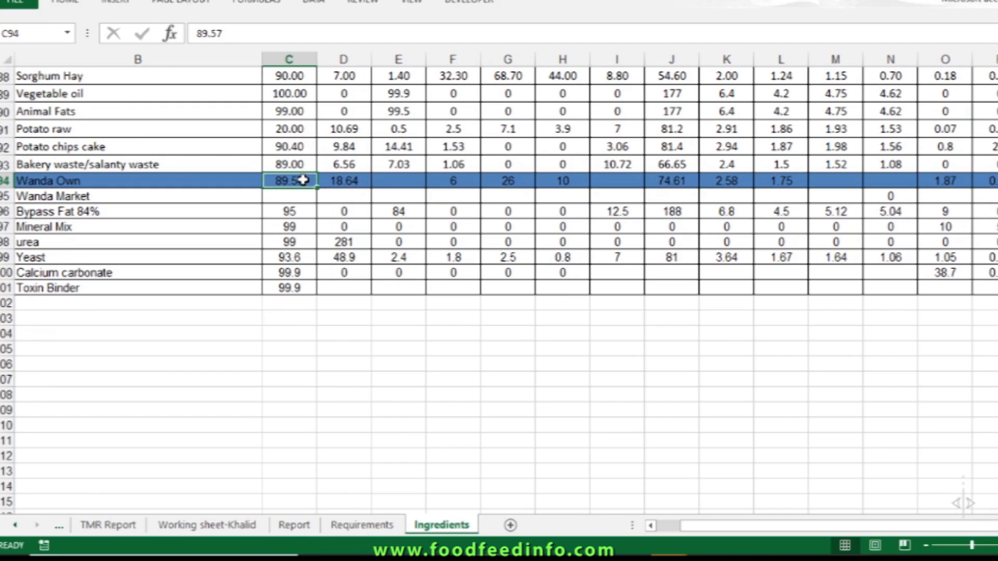
{"action": "left_click", "coordinate": [343, 181]}
{"action": "left_click", "coordinate": [401, 182]}
{"action": "left_click", "coordinate": [450, 181]}
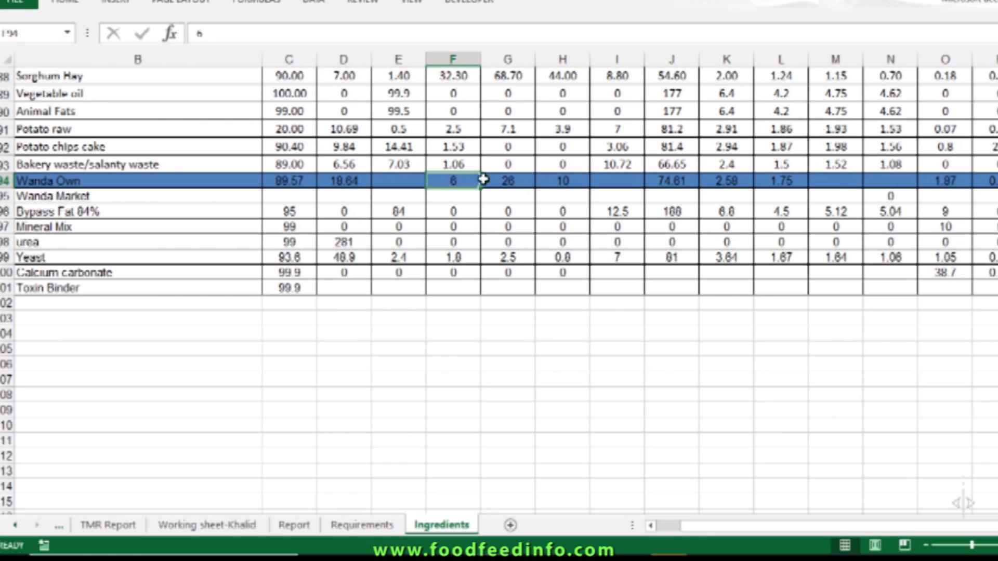
{"action": "left_click", "coordinate": [531, 181]}
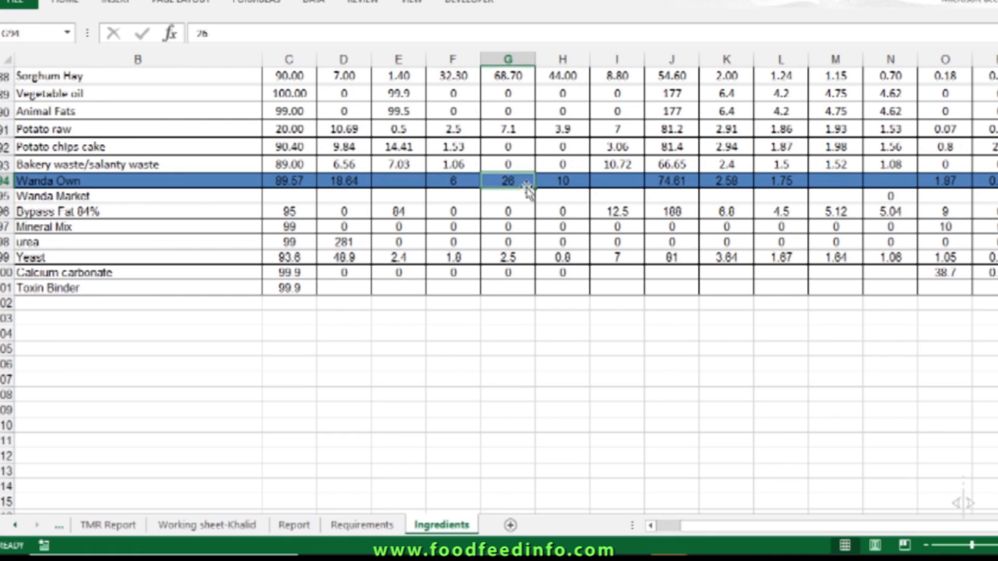
{"action": "left_click", "coordinate": [570, 186]}
{"action": "scroll", "coordinate": [508, 255], "scroll_direction": "up", "scroll_amount": 2}
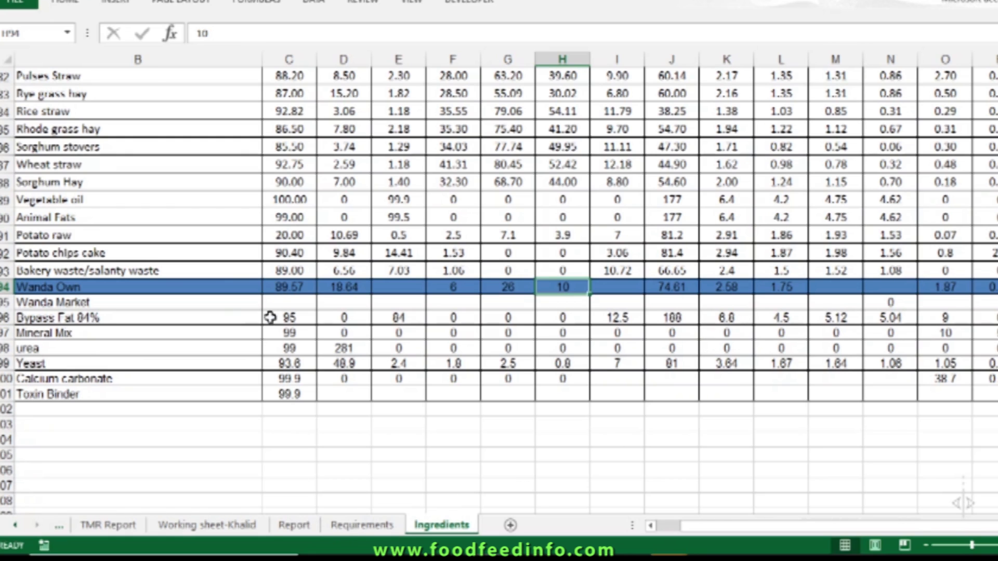
Consult the nutrient summary on the Report sheet, and set Wanda Own's dry matter in C94 of the Ingredients sheet to 90.47
{"action": "left_click", "coordinate": [294, 526]}
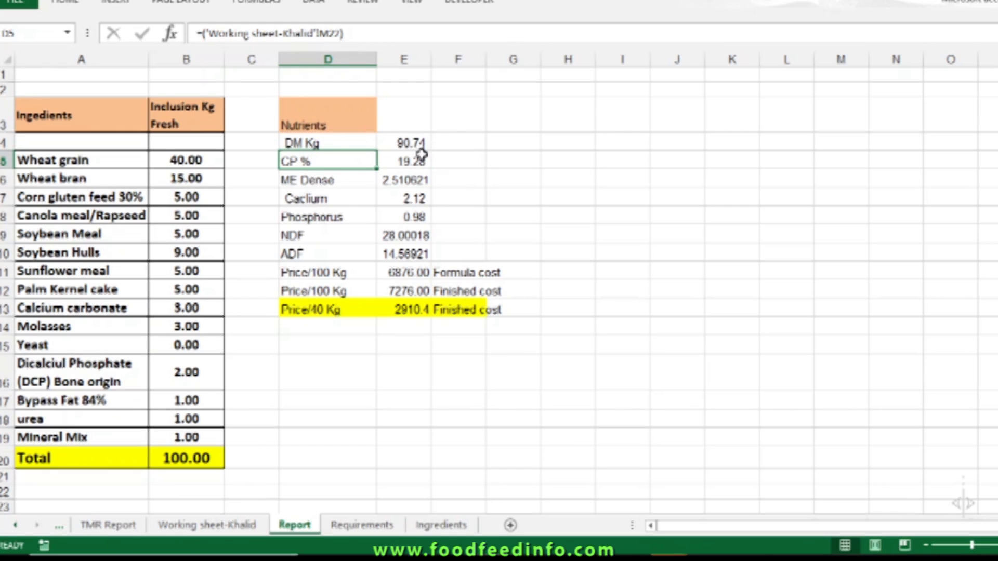
{"action": "left_click", "coordinate": [358, 527]}
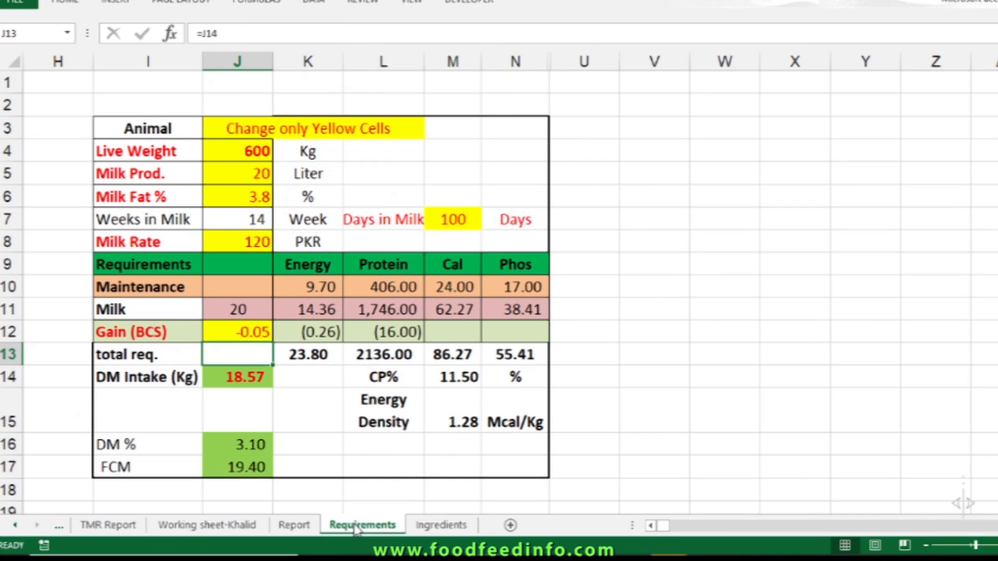
{"action": "left_click", "coordinate": [436, 525]}
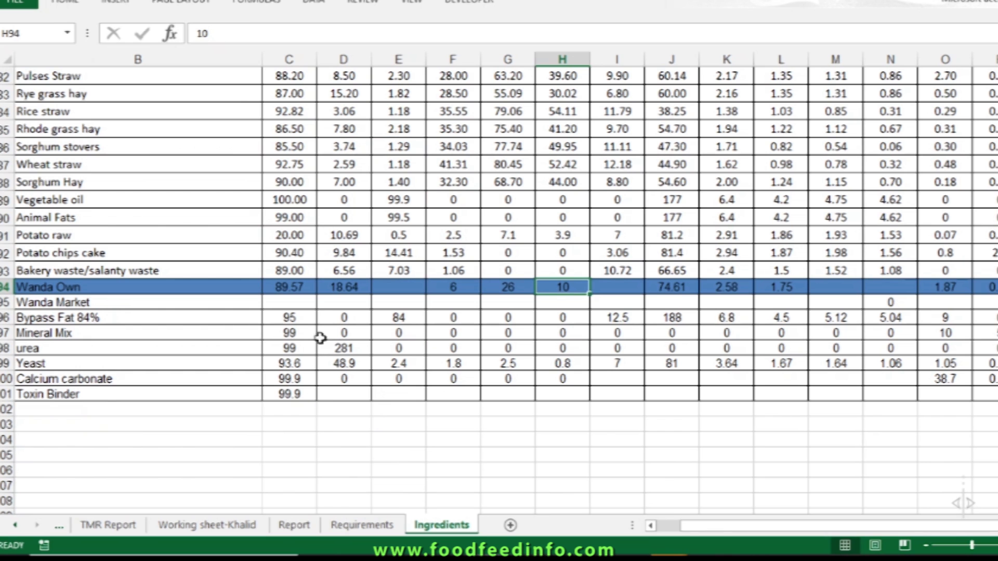
{"action": "left_click", "coordinate": [298, 290]}
{"action": "type", "text": "90.47"}
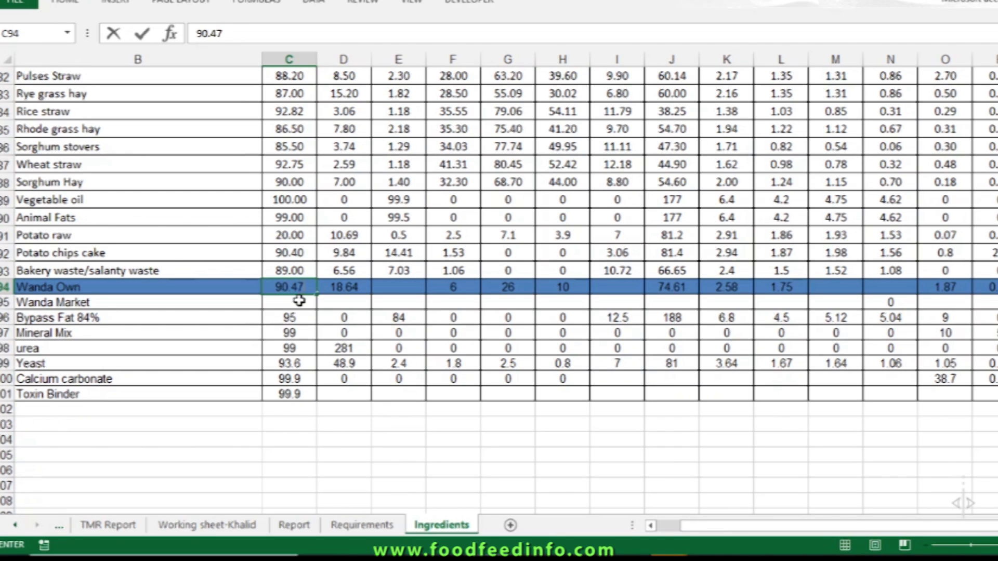
{"action": "key", "text": "Return"}
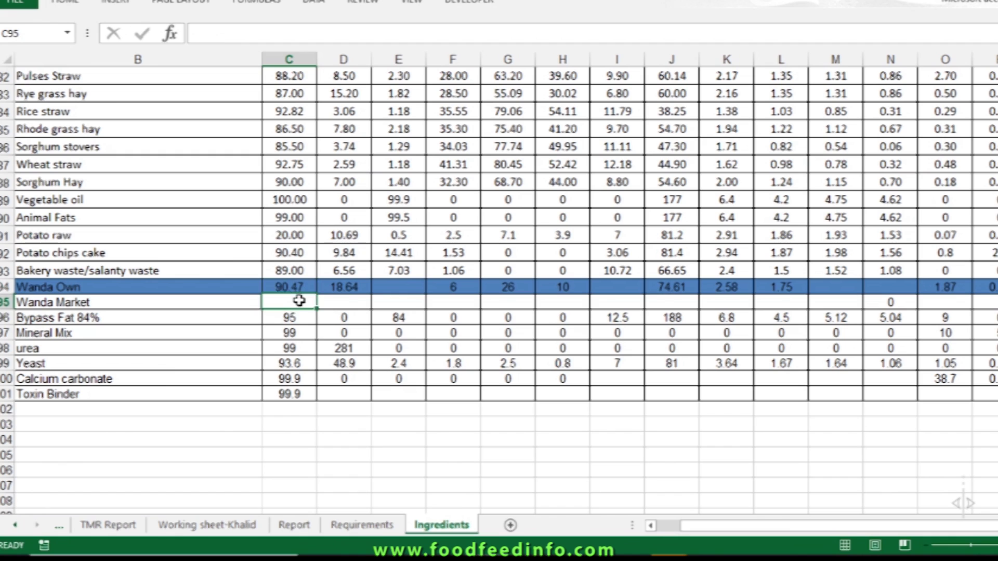
Look up the CP % on the Report sheet, and set Wanda Own's crude protein in D94 of the Ingredients sheet to 19.28
{"action": "left_click", "coordinate": [294, 525]}
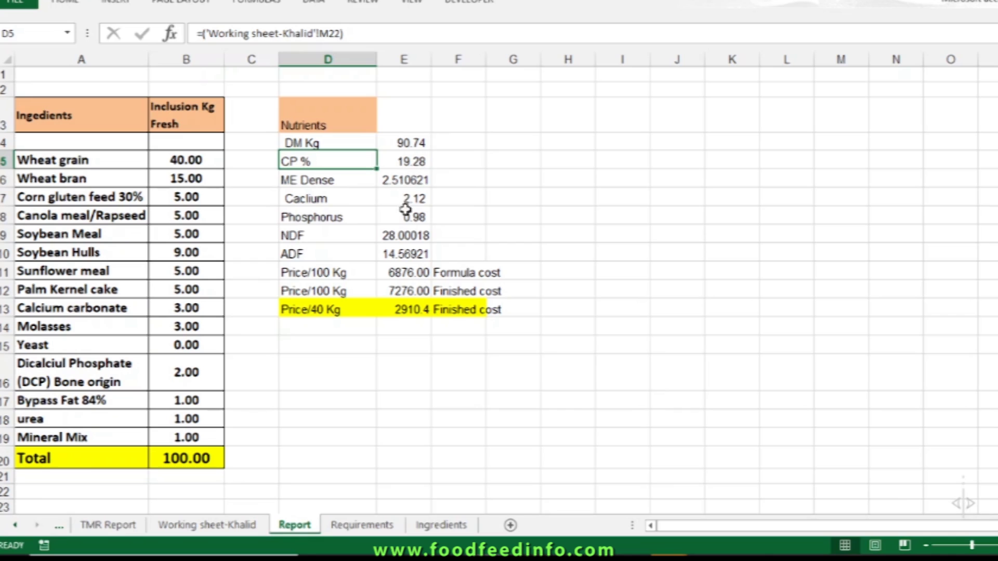
{"action": "left_click", "coordinate": [411, 161]}
{"action": "left_click", "coordinate": [442, 525]}
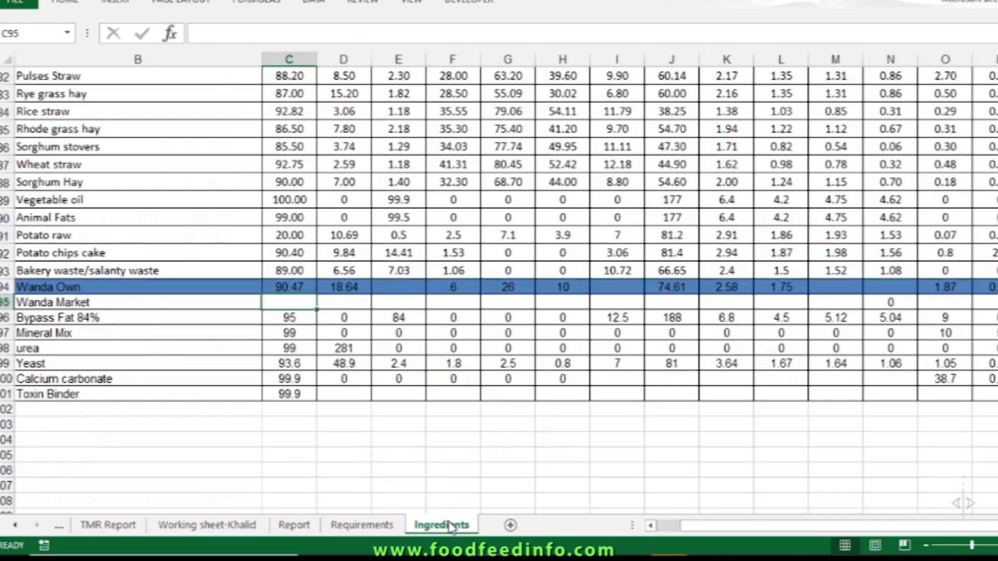
{"action": "type", "text": "1"}
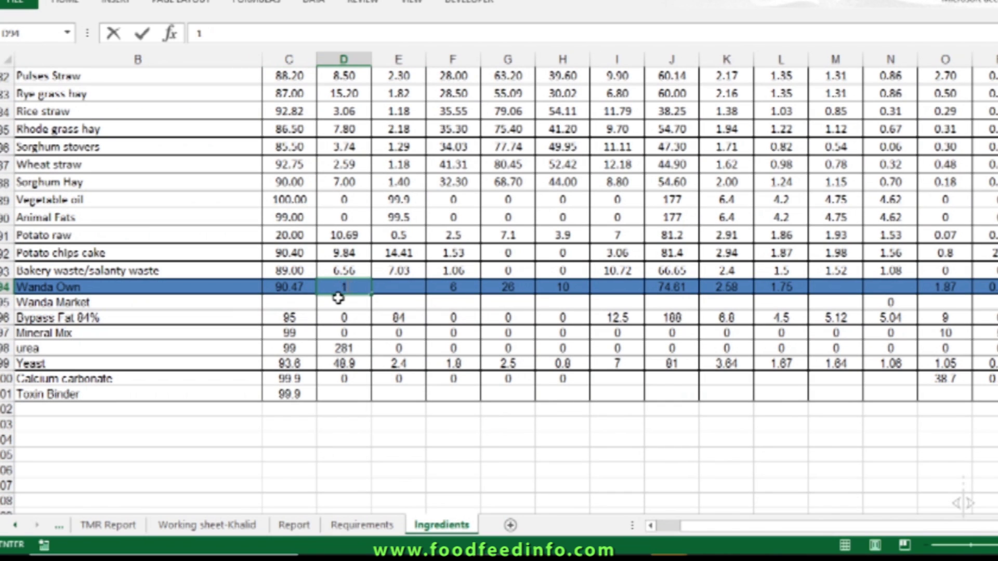
{"action": "type", "text": "9.28"}
{"action": "key", "text": "Return"}
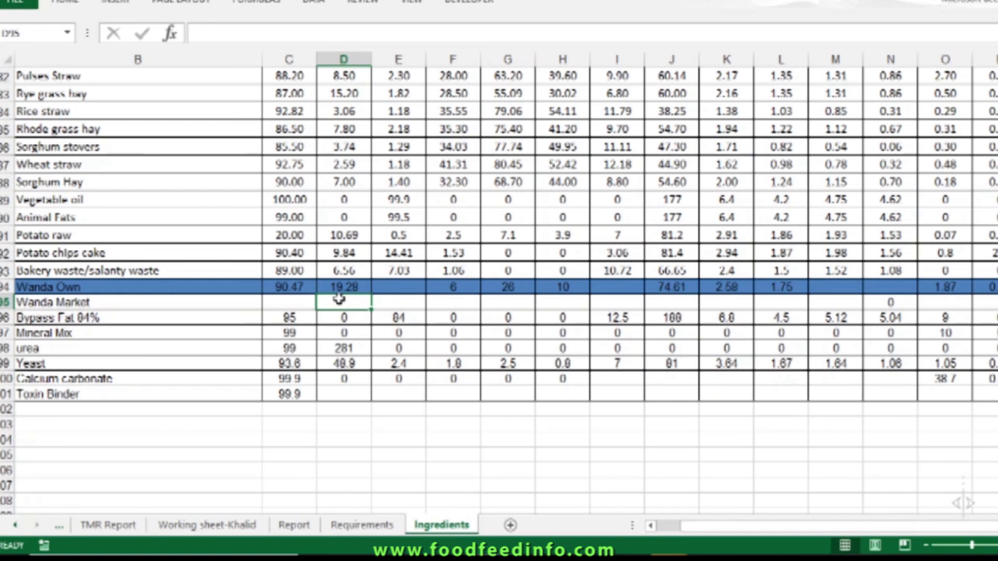
Return to the TMR working sheet with Wanda Own, and review its Wanda Own and Lucerne hay inclusions and the nutrient totals
{"action": "left_click", "coordinate": [17, 526]}
{"action": "left_click", "coordinate": [17, 526]}
{"action": "left_click", "coordinate": [151, 526]}
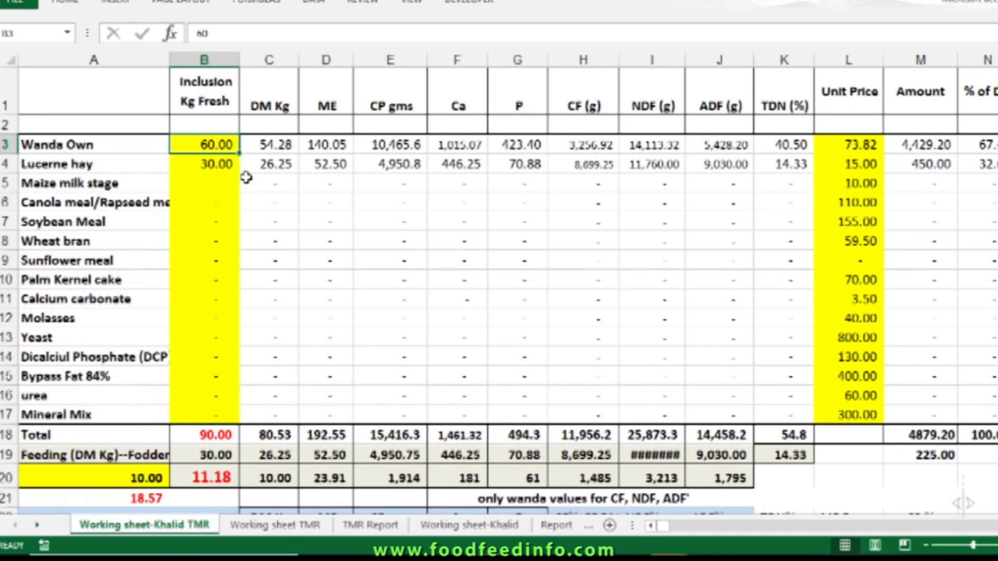
{"action": "left_click", "coordinate": [202, 162]}
{"action": "left_click", "coordinate": [202, 144]}
{"action": "left_click", "coordinate": [203, 162]}
{"action": "left_click", "coordinate": [200, 145]}
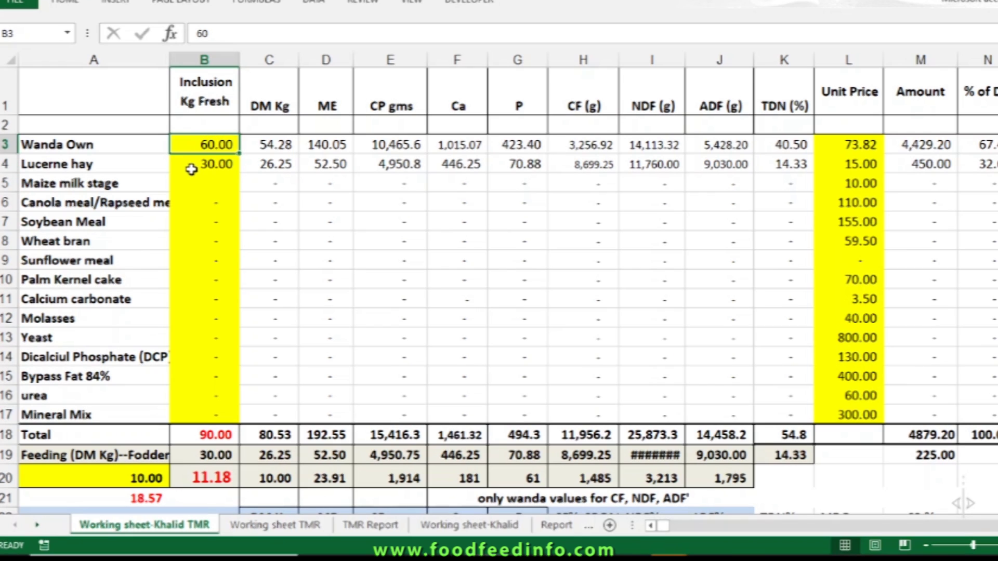
{"action": "left_click", "coordinate": [191, 163]}
{"action": "scroll", "coordinate": [207, 327], "scroll_direction": "down", "scroll_amount": 1}
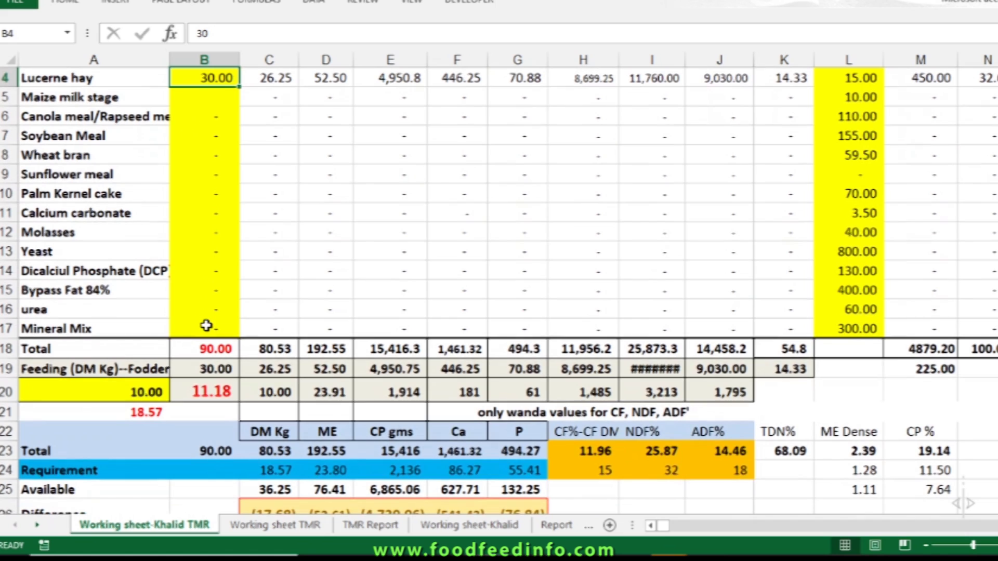
Replace Lucerne hay in A4 of the TMR working sheet with Maize stovers from the ingredient list
{"action": "scroll", "coordinate": [205, 177], "scroll_direction": "up", "scroll_amount": 1}
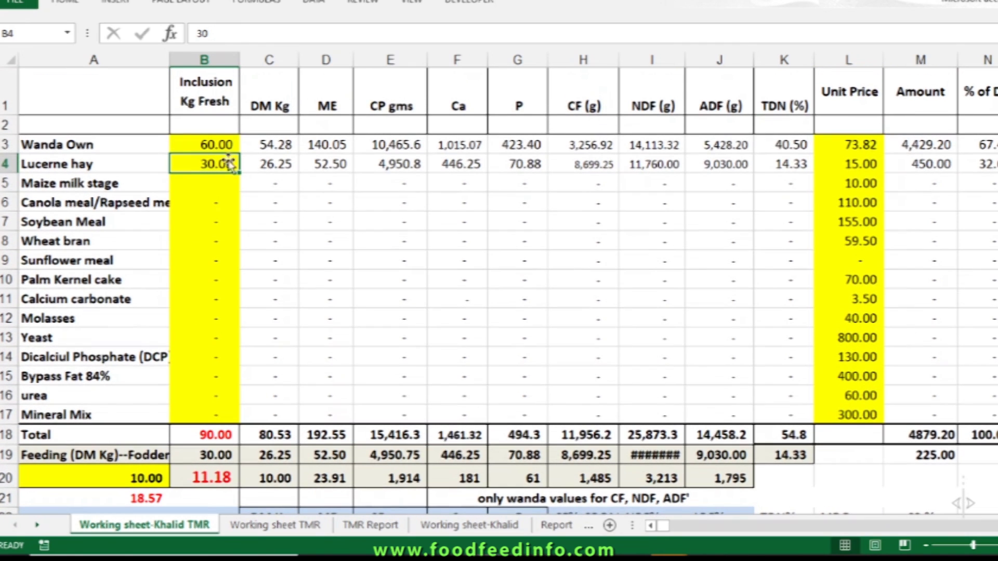
{"action": "left_click", "coordinate": [261, 439]}
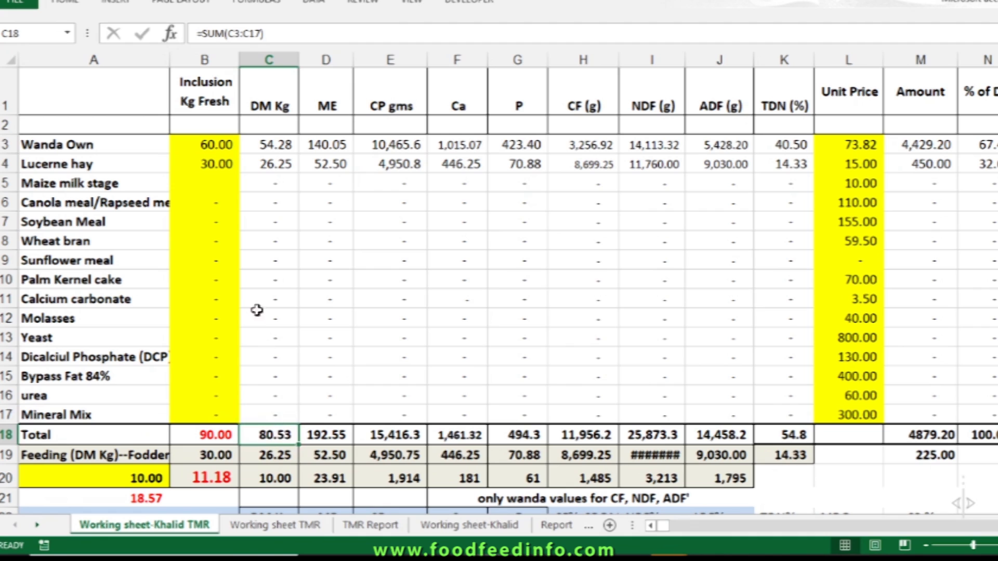
{"action": "left_click", "coordinate": [111, 168]}
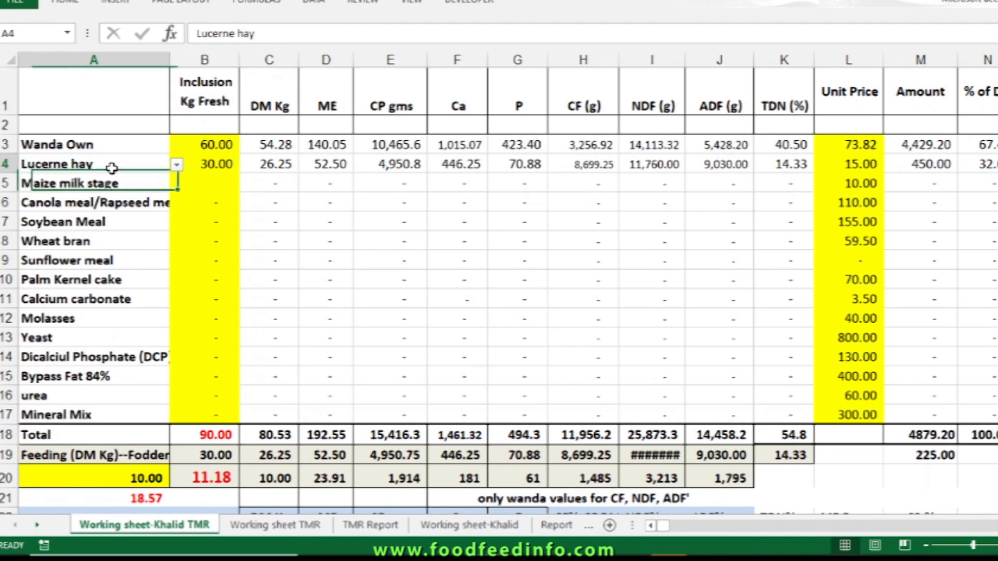
{"action": "left_click", "coordinate": [177, 165]}
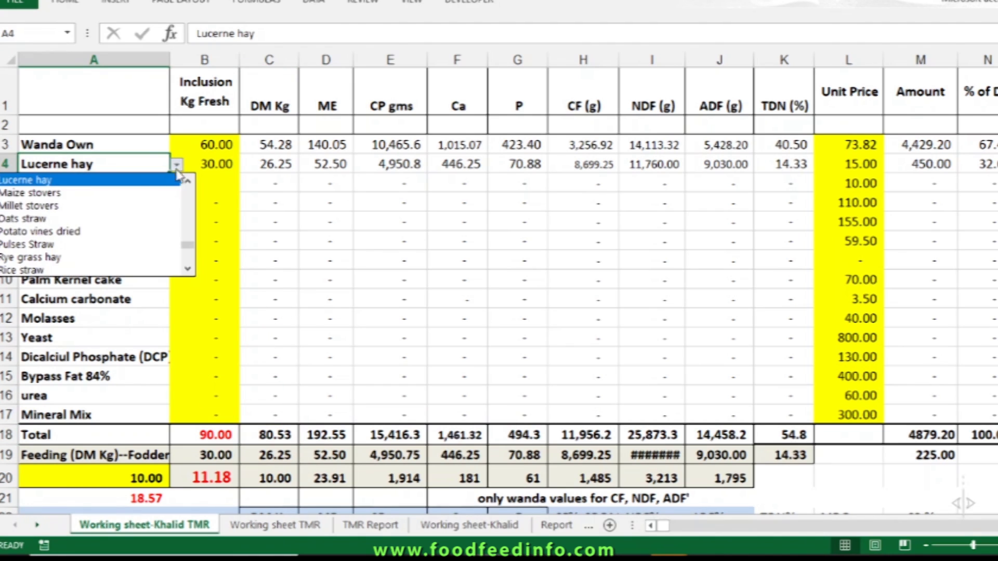
{"action": "left_click", "coordinate": [148, 194]}
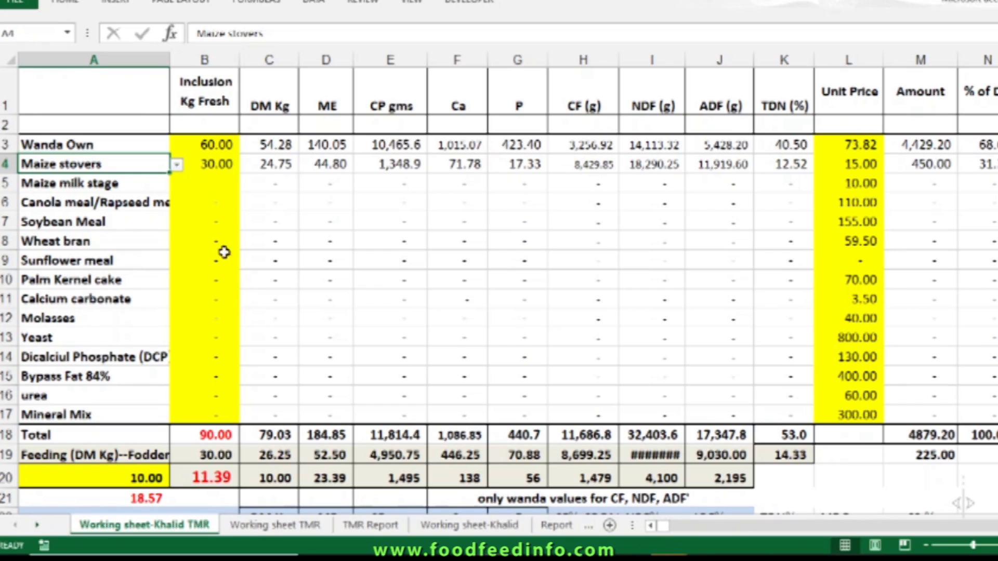
Set the fresh inclusions to 35 kg for Maize stovers and 65 kg for Wanda Own
{"action": "left_click", "coordinate": [208, 440]}
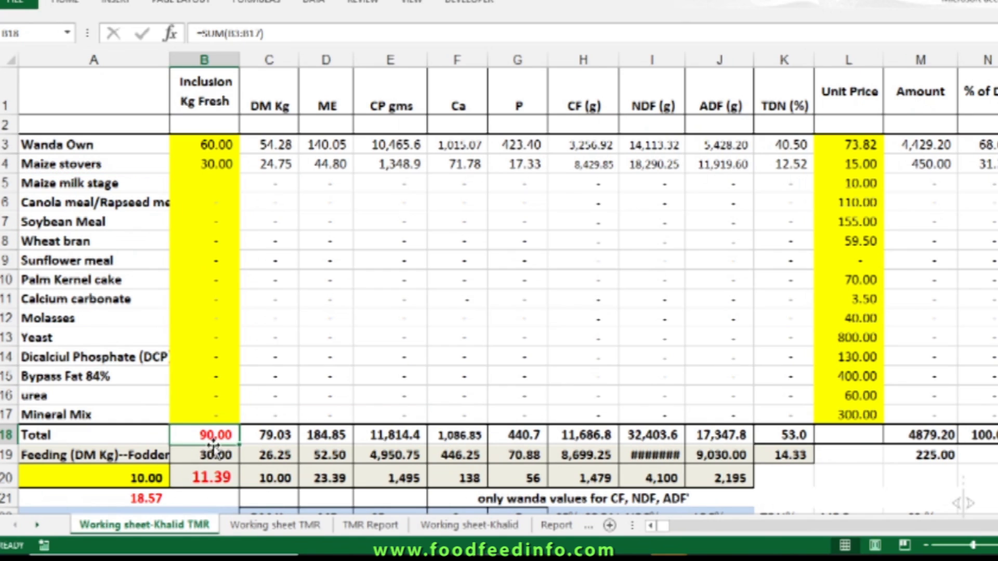
{"action": "left_click", "coordinate": [195, 161]}
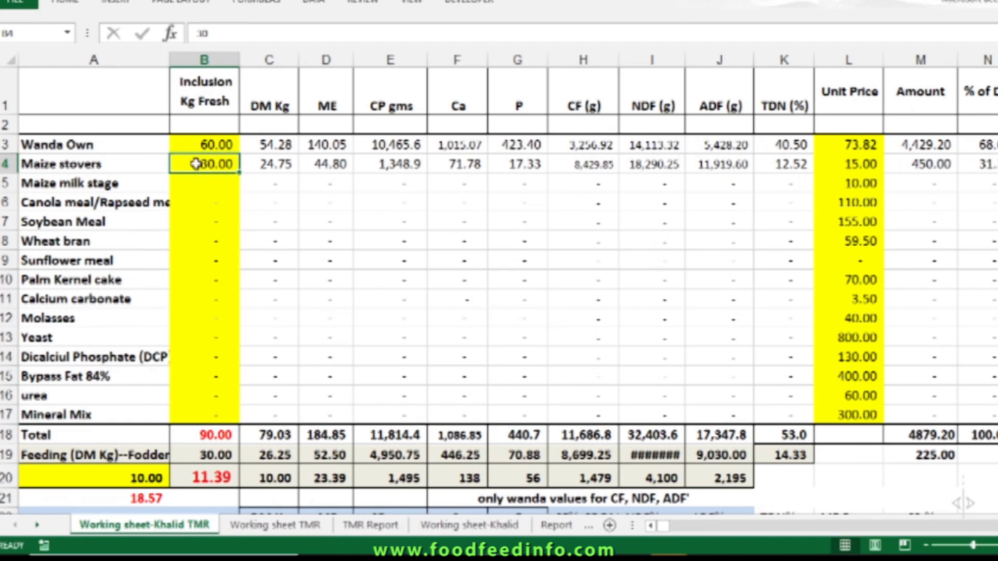
{"action": "type", "text": "35"}
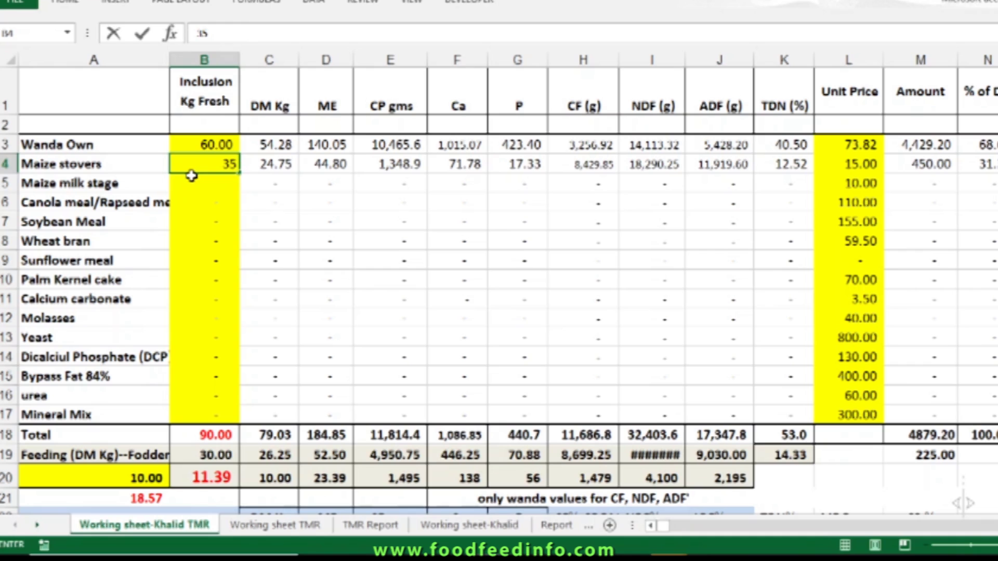
{"action": "key", "text": "Up"}
{"action": "type", "text": "65"}
{"action": "key", "text": "Return"}
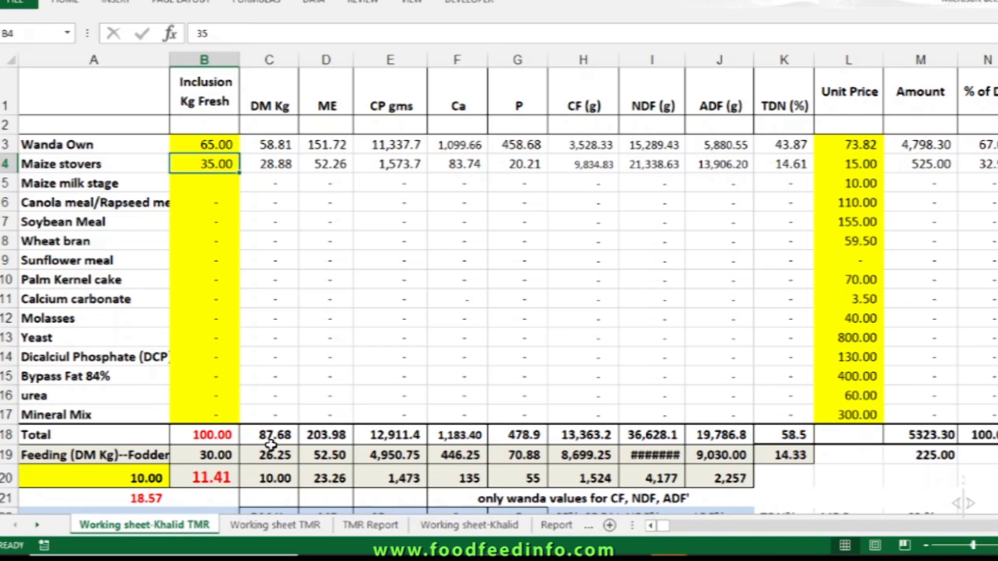
Set the TMR dry matter feeding amount in A20 to 18.57 kg, and look over the requirement and cost rows
{"action": "scroll", "coordinate": [287, 442], "scroll_direction": "down", "scroll_amount": 1}
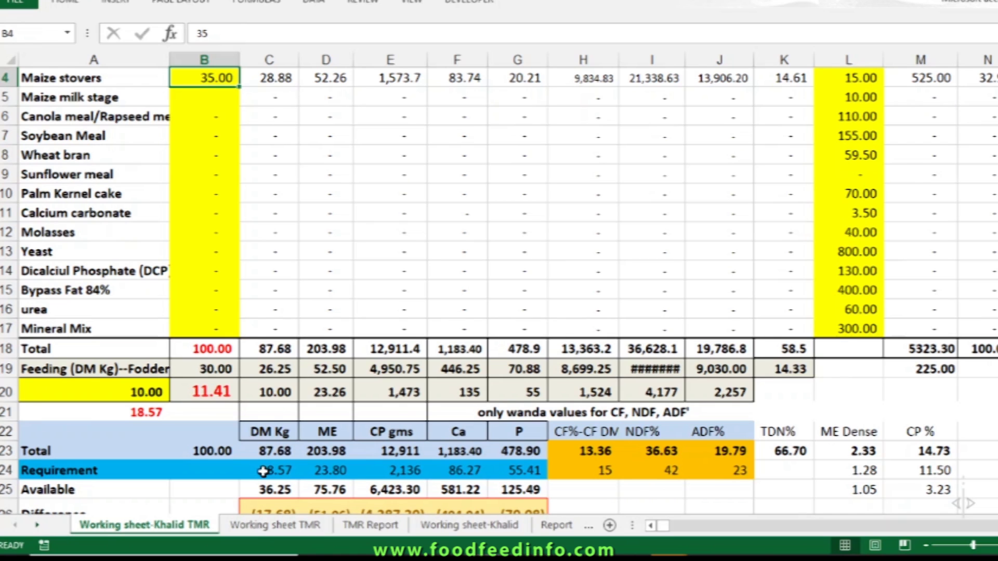
{"action": "scroll", "coordinate": [156, 460], "scroll_direction": "down", "scroll_amount": 1}
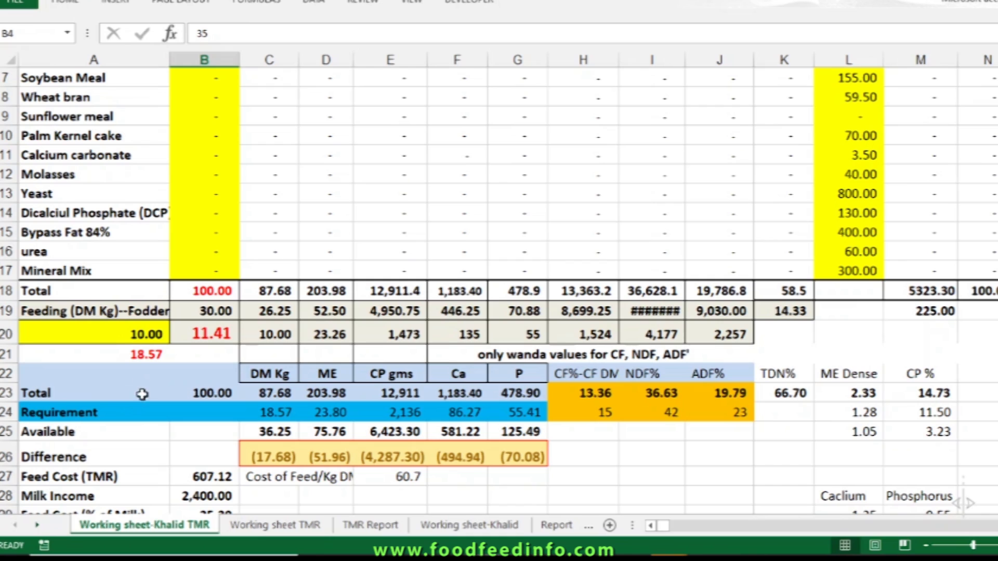
{"action": "left_click", "coordinate": [126, 340]}
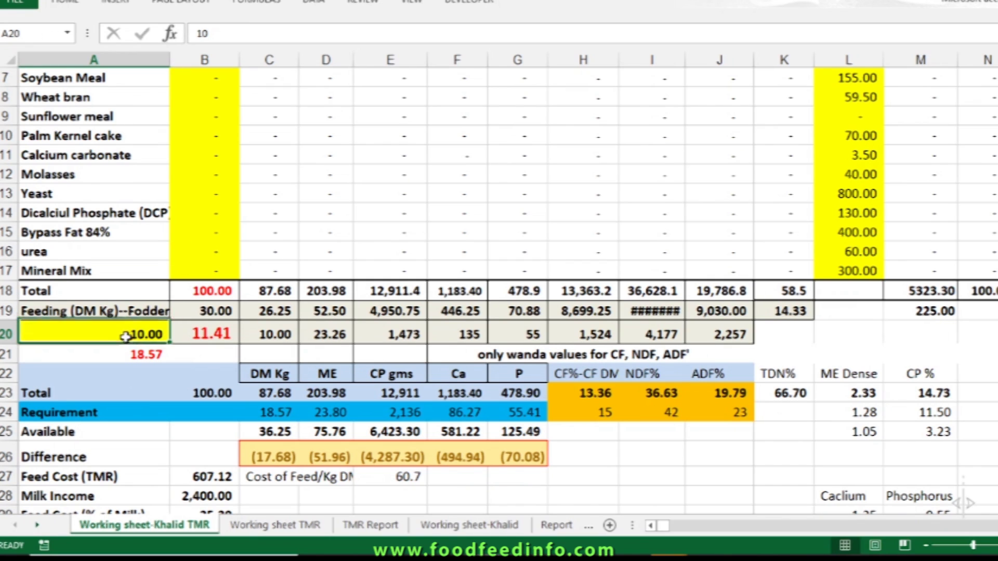
{"action": "type", "text": "18.57"}
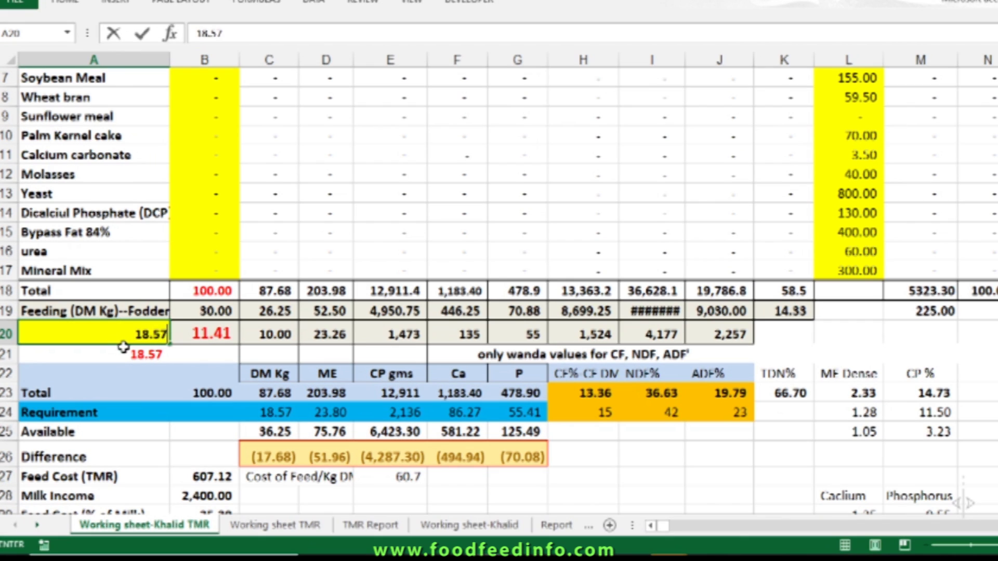
{"action": "key", "text": "Return"}
{"action": "scroll", "coordinate": [172, 403], "scroll_direction": "down", "scroll_amount": 1}
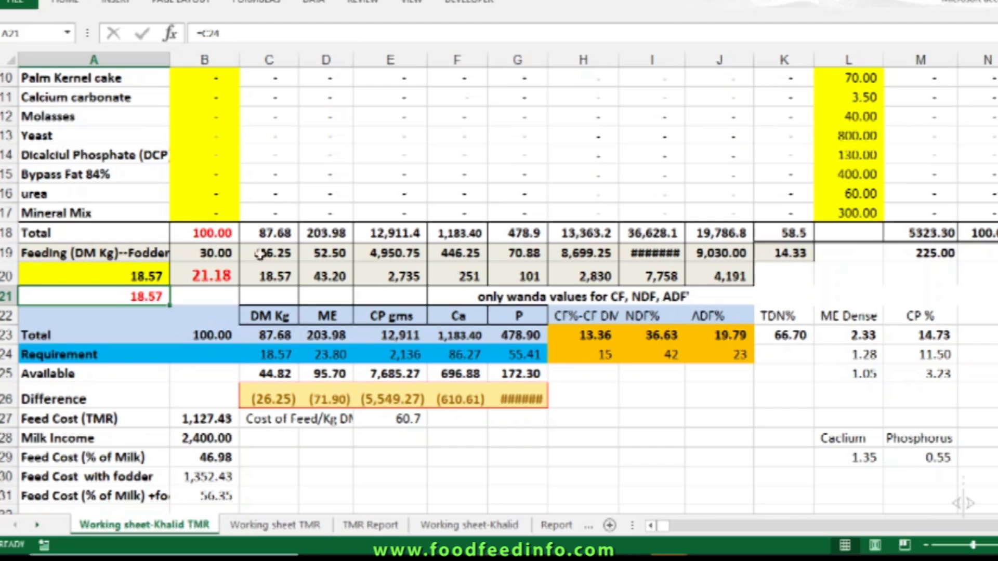
Reduce the TMR dry matter feeding amount in A20 to 15 kg, and check the available dry matter in C25
{"action": "left_click", "coordinate": [148, 278]}
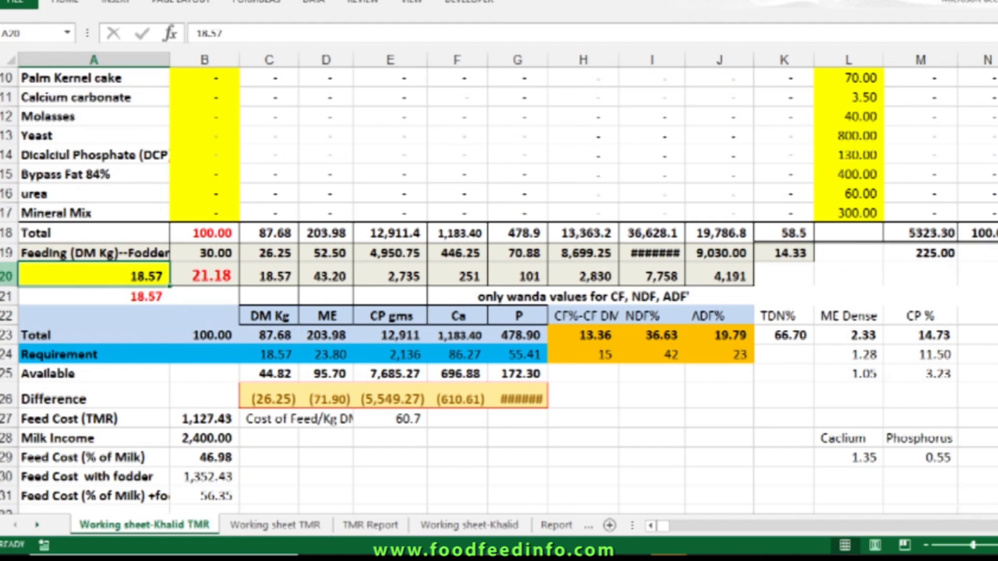
{"action": "type", "text": "15"}
{"action": "key", "text": "Return"}
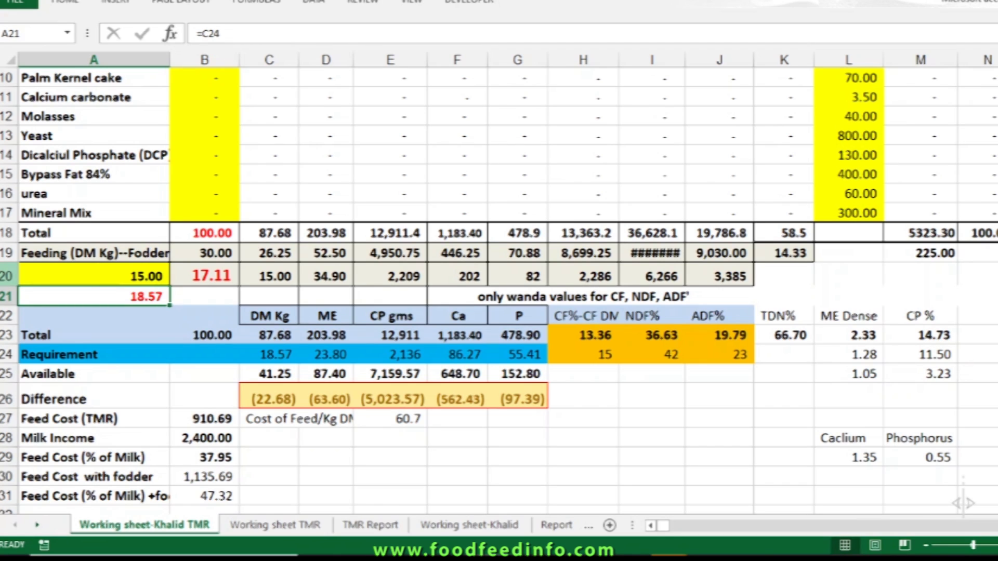
{"action": "left_click", "coordinate": [262, 375]}
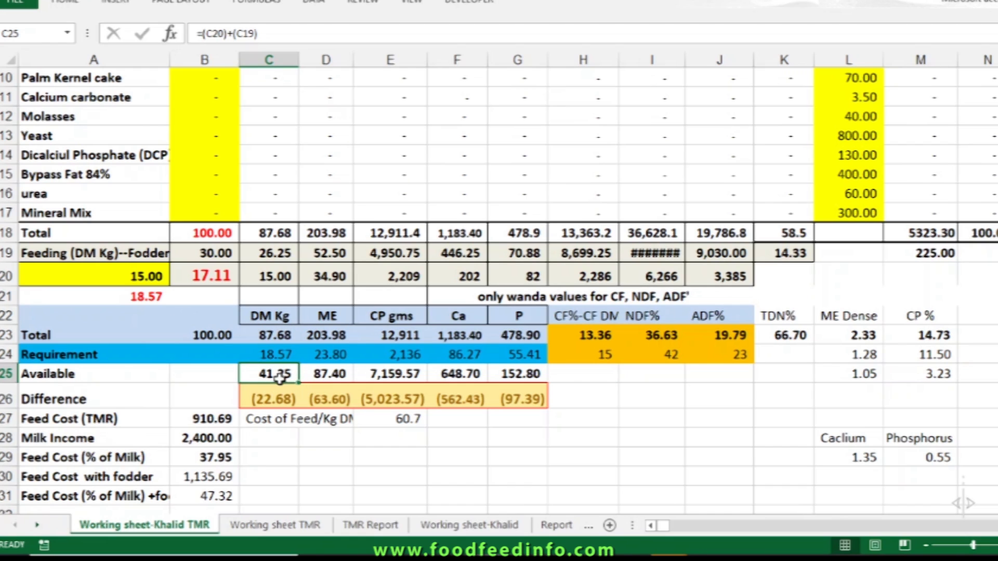
Try overwriting the fodder amount in B19 with 0, and undo the entry
{"action": "left_click", "coordinate": [191, 257]}
{"action": "scroll", "coordinate": [204, 325], "scroll_direction": "up", "scroll_amount": 3}
{"action": "scroll", "coordinate": [205, 324], "scroll_direction": "down", "scroll_amount": 1}
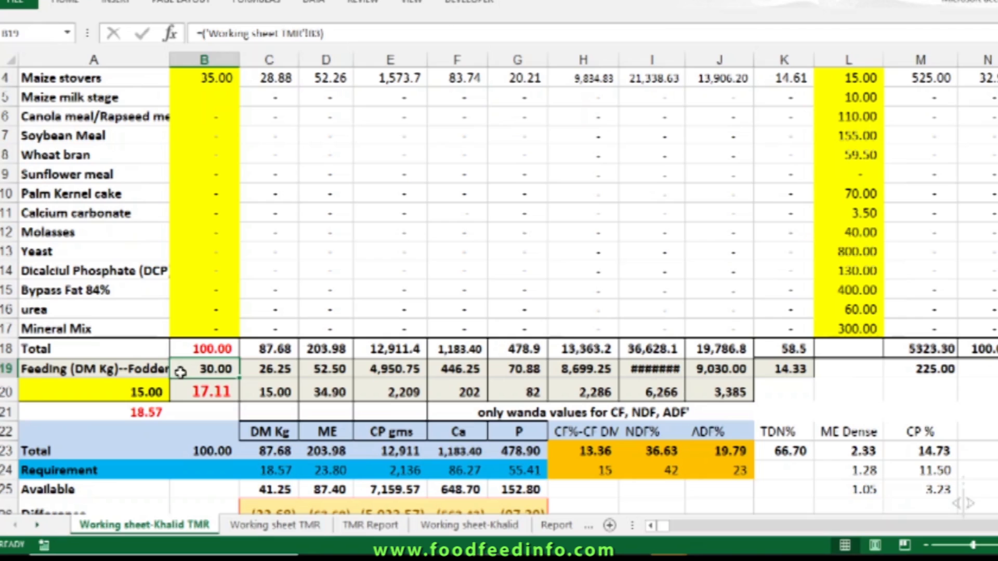
{"action": "type", "text": "0"}
{"action": "key", "text": "Return"}
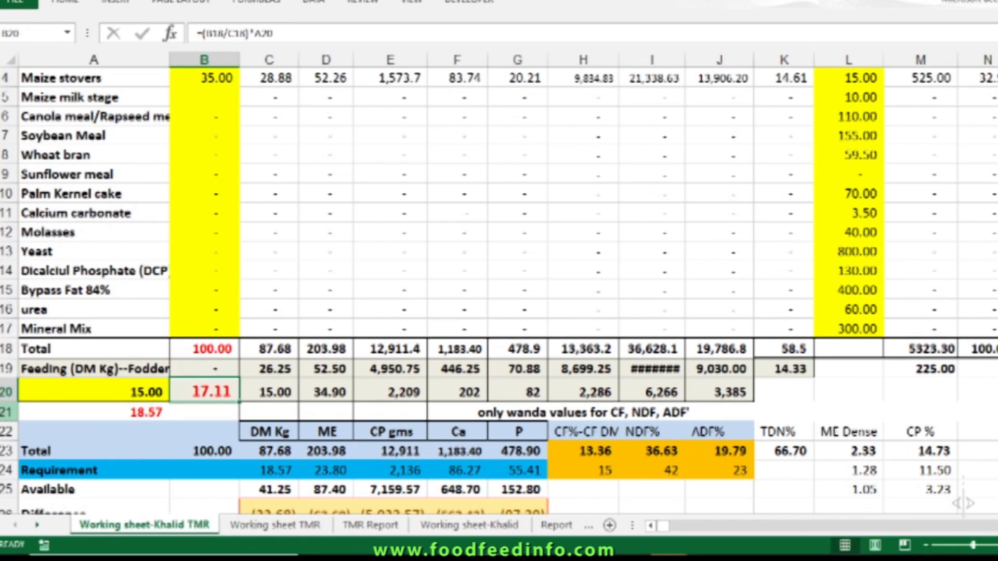
{"action": "left_click", "coordinate": [191, 376]}
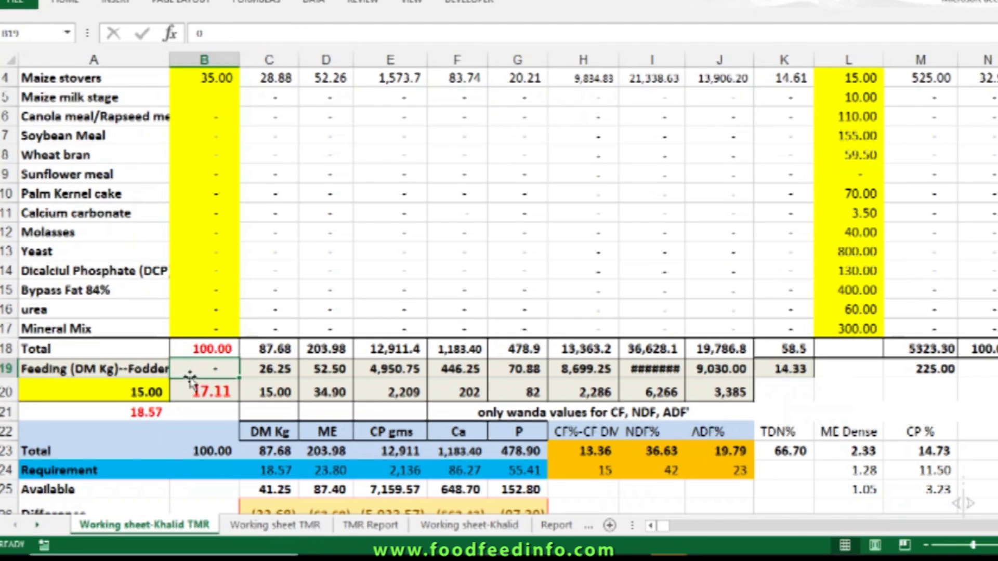
{"action": "key", "text": "ctrl+z"}
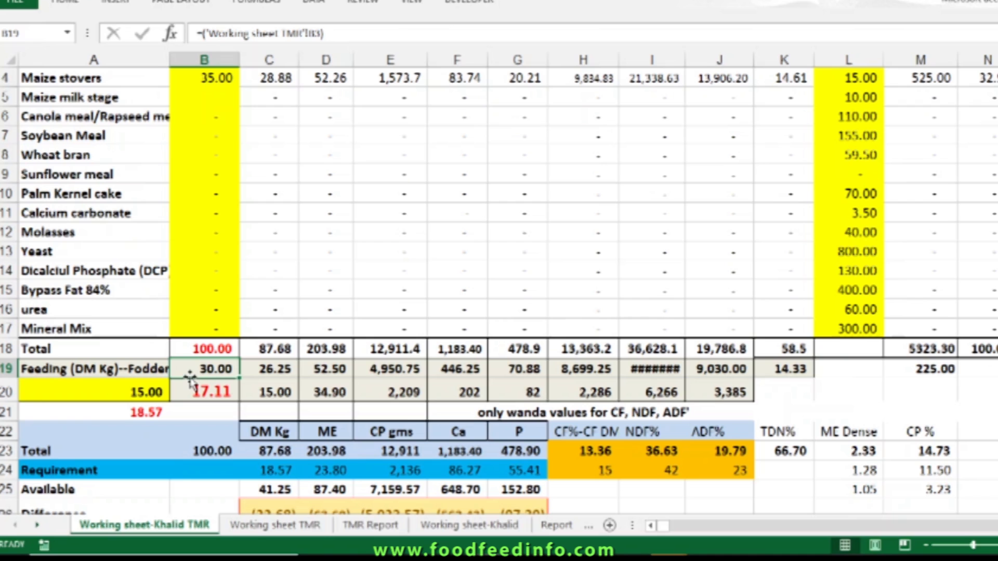
Set Lucerne hay's inclusion in B3 of Working sheet TMR to 0, and return to Working sheet-Khalid TMR
{"action": "left_click", "coordinate": [281, 526]}
{"action": "scroll", "coordinate": [232, 308], "scroll_direction": "up", "scroll_amount": 1}
{"action": "left_click", "coordinate": [185, 155]}
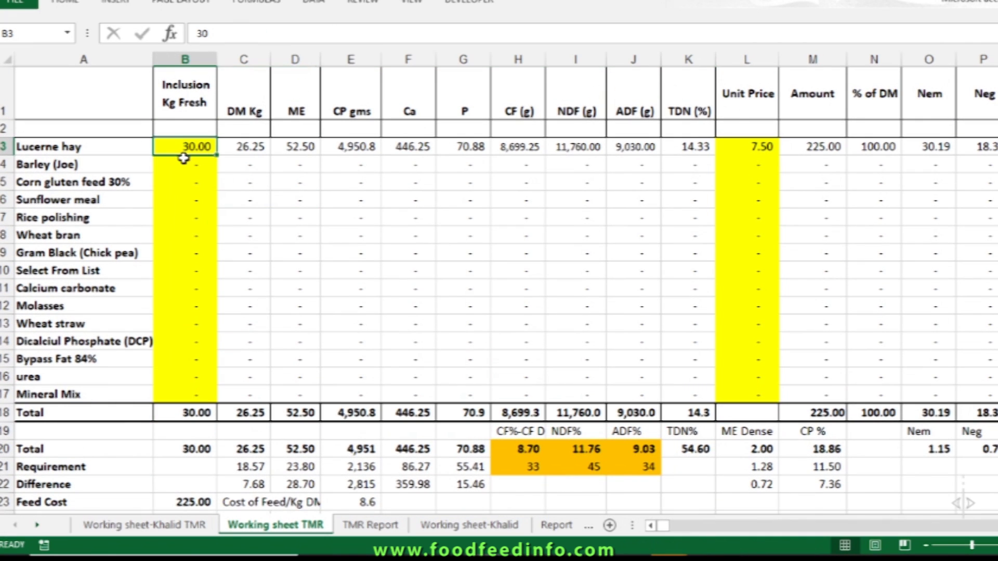
{"action": "type", "text": "0"}
{"action": "key", "text": "Return"}
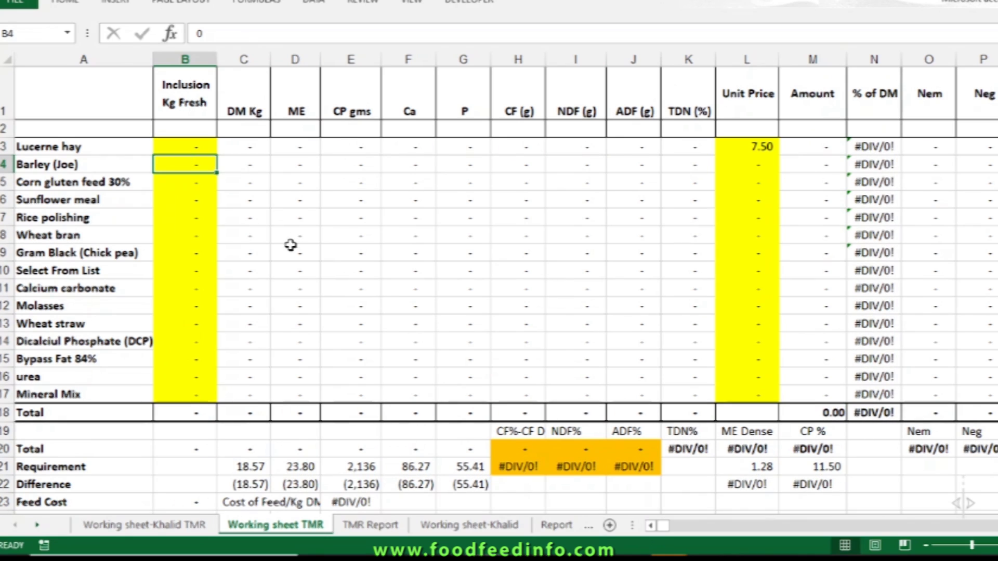
{"action": "left_click", "coordinate": [148, 526]}
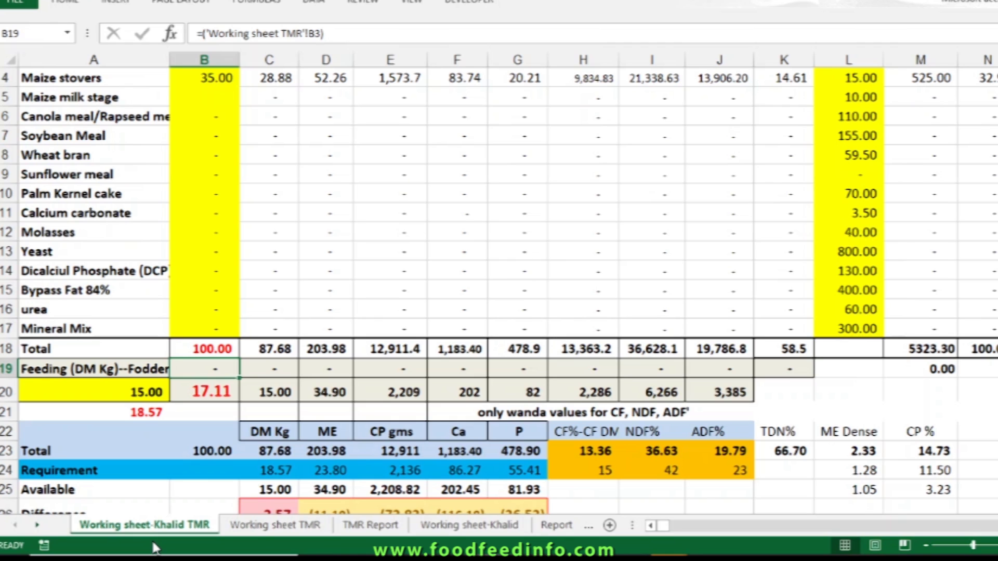
{"action": "left_click", "coordinate": [250, 526]}
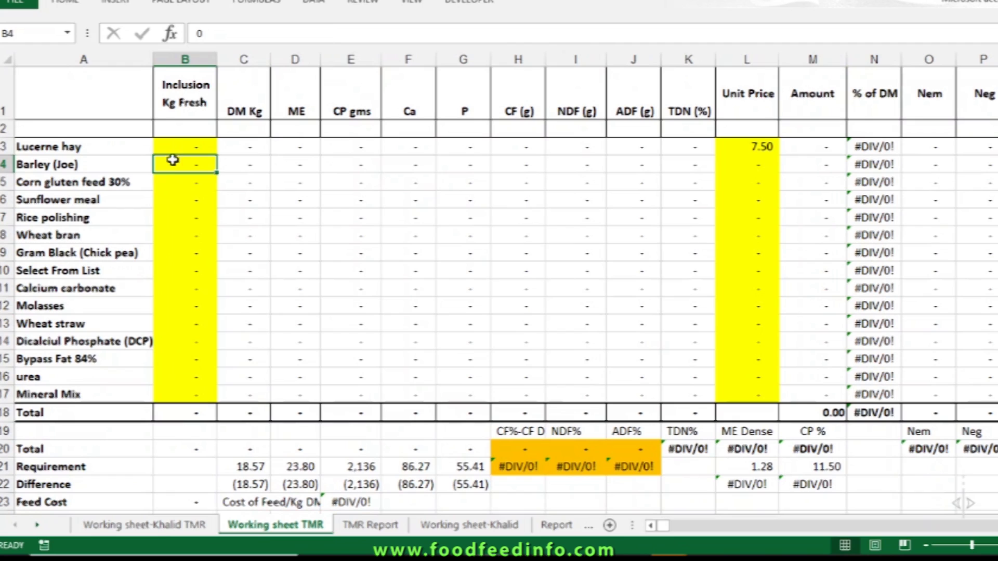
{"action": "left_click", "coordinate": [161, 526]}
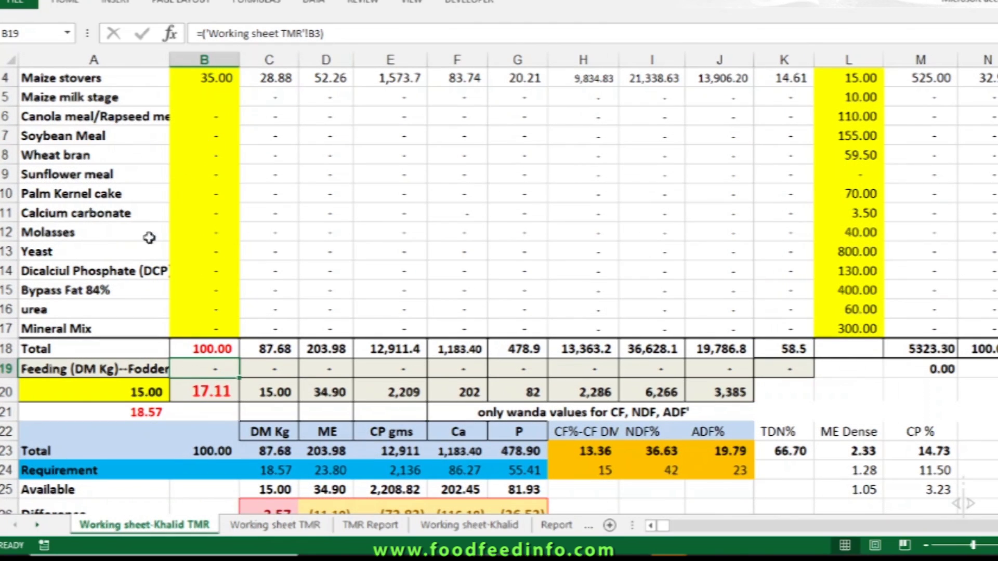
Review the TMR inclusions, the total dry matter in C18, and the nutrient differences from requirement in row 26
{"action": "scroll", "coordinate": [183, 183], "scroll_direction": "up", "scroll_amount": 1}
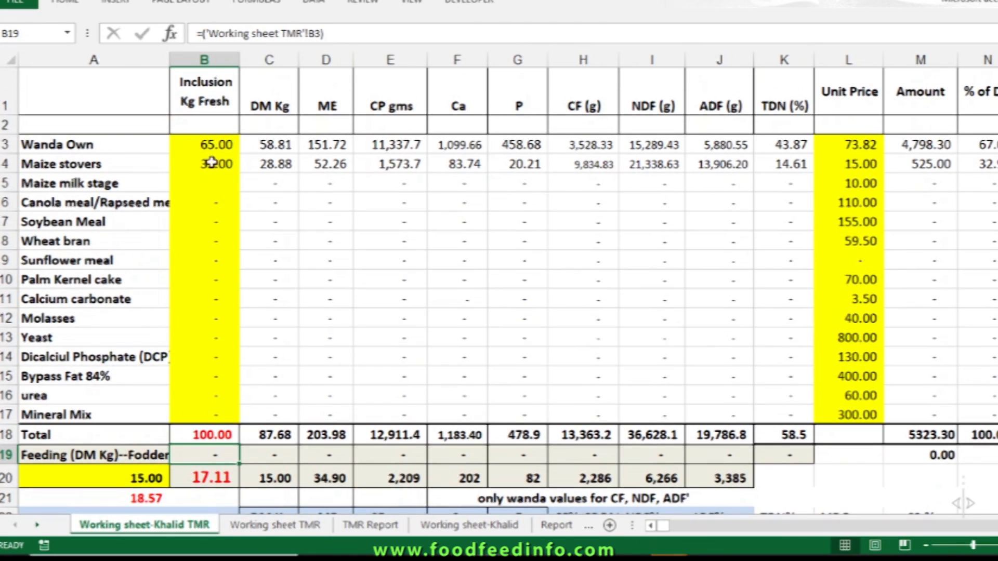
{"action": "scroll", "coordinate": [234, 385], "scroll_direction": "down", "scroll_amount": 1}
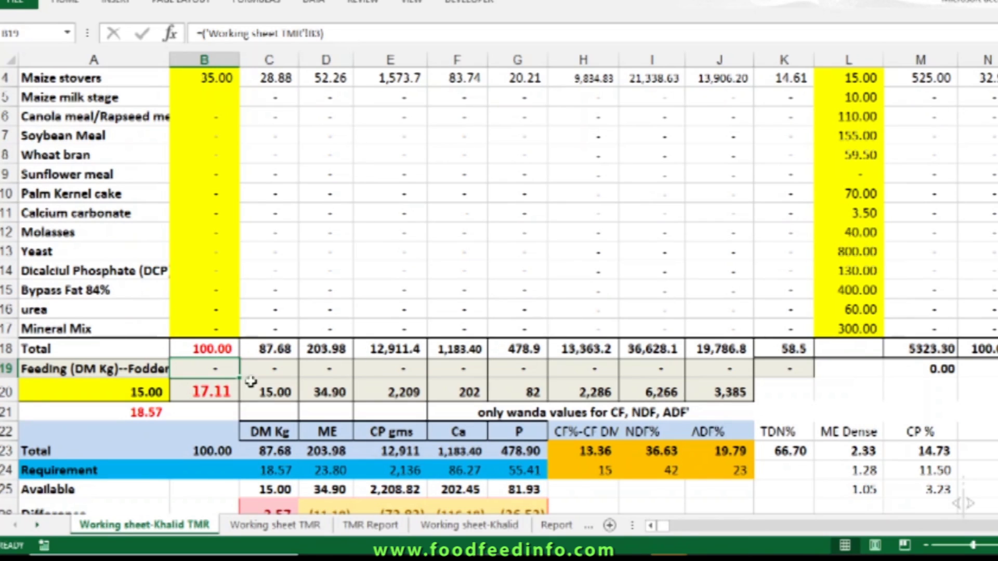
{"action": "left_click", "coordinate": [255, 349]}
{"action": "scroll", "coordinate": [255, 349], "scroll_direction": "down", "scroll_amount": 1}
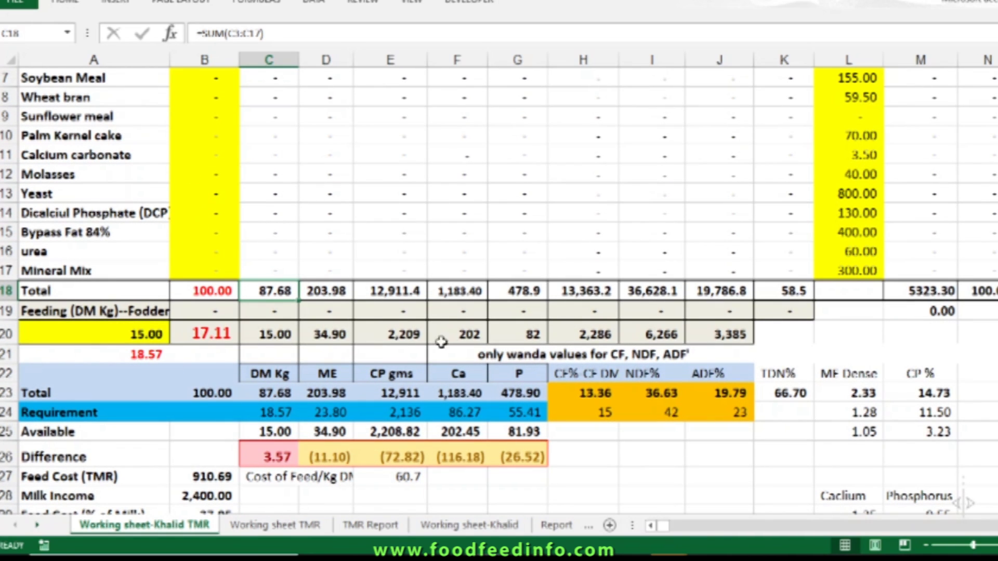
{"action": "scroll", "coordinate": [243, 376], "scroll_direction": "down", "scroll_amount": 1}
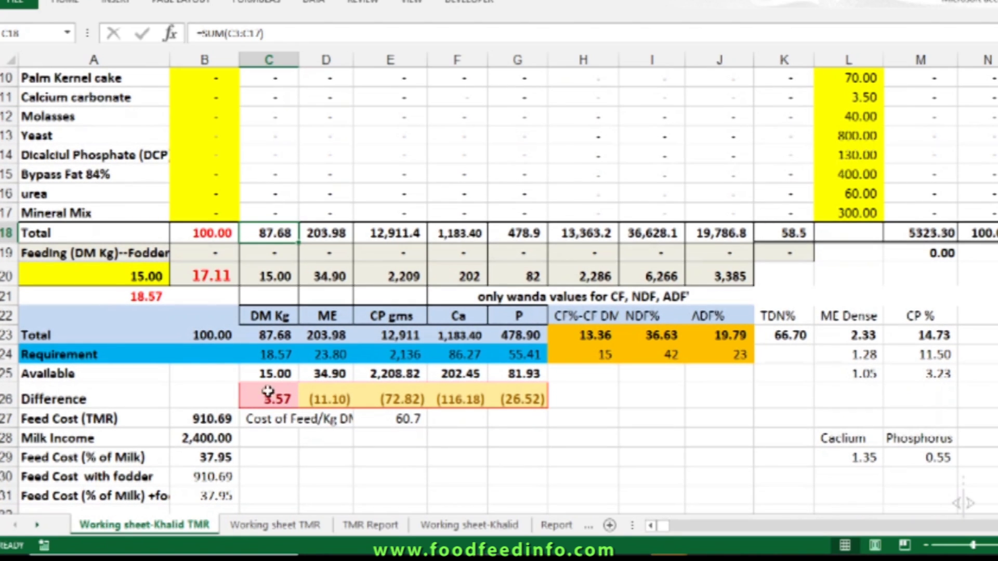
{"action": "left_click", "coordinate": [264, 398]}
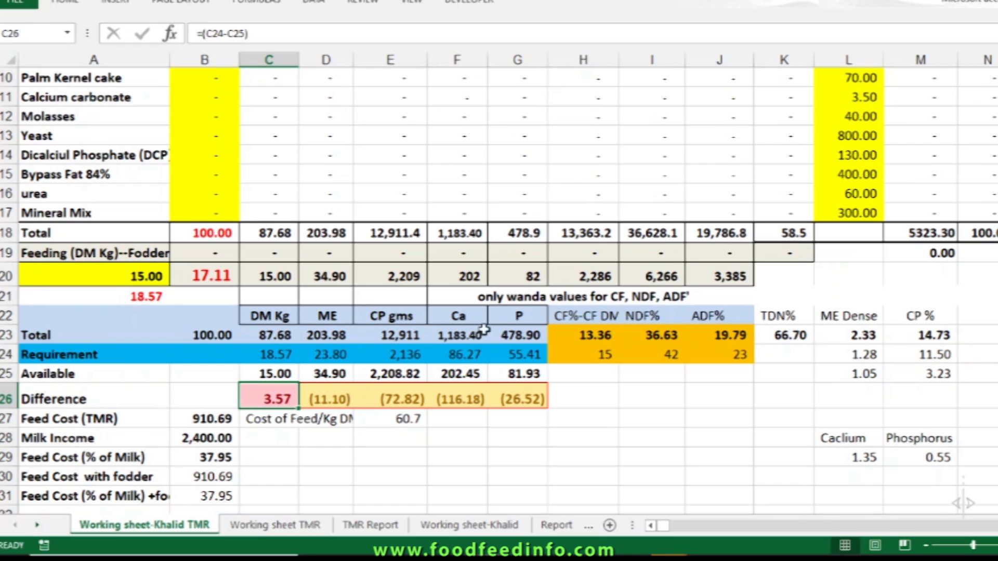
{"action": "left_click_drag", "start_coordinate": [330, 404], "coordinate": [481, 403]}
Lower the TMR dry matter feeding amount in A20 to 14 kg, and reduce it further to 13 kg
{"action": "left_click", "coordinate": [148, 279]}
{"action": "type", "text": "14"}
{"action": "key", "text": "Return"}
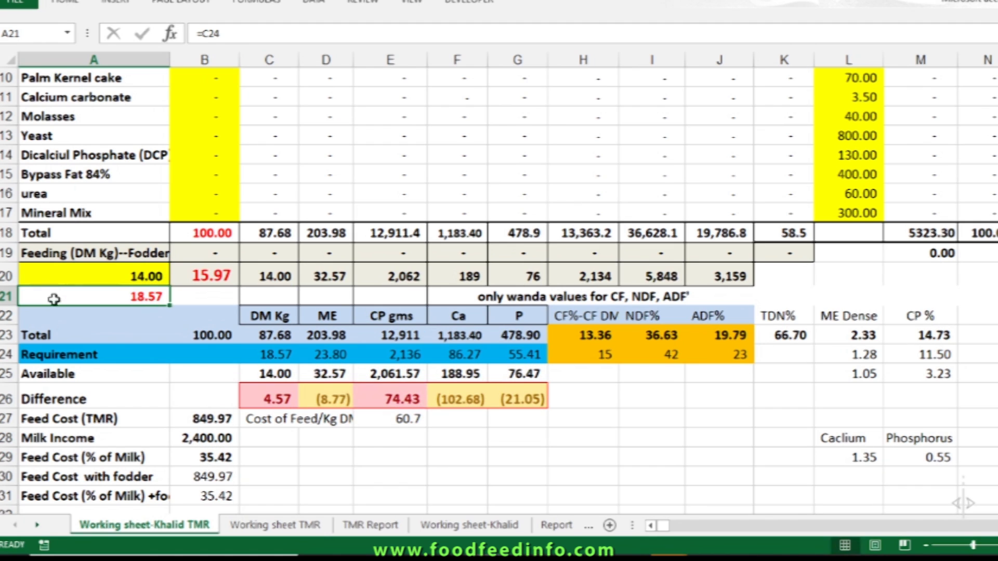
{"action": "left_click", "coordinate": [123, 275]}
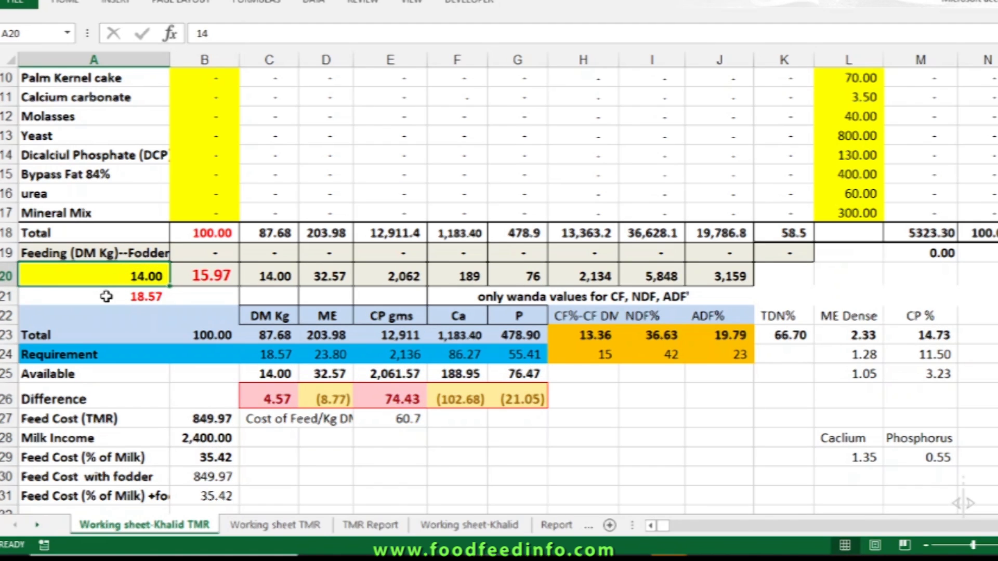
{"action": "type", "text": "13"}
{"action": "key", "text": "Return"}
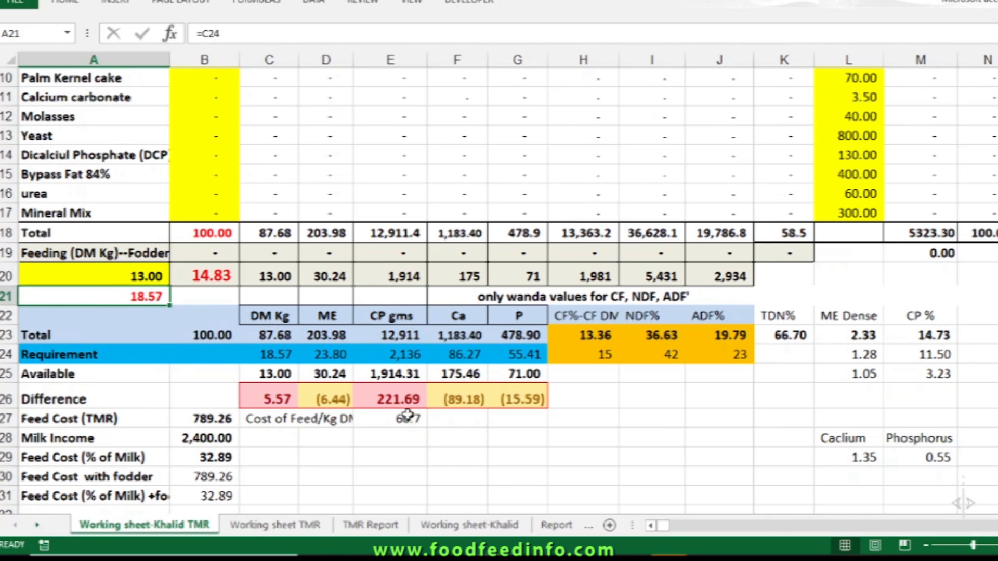
Try a TMR dry matter feeding amount of 12 kg in A20, and raise it to 14 kg
{"action": "left_click", "coordinate": [130, 284]}
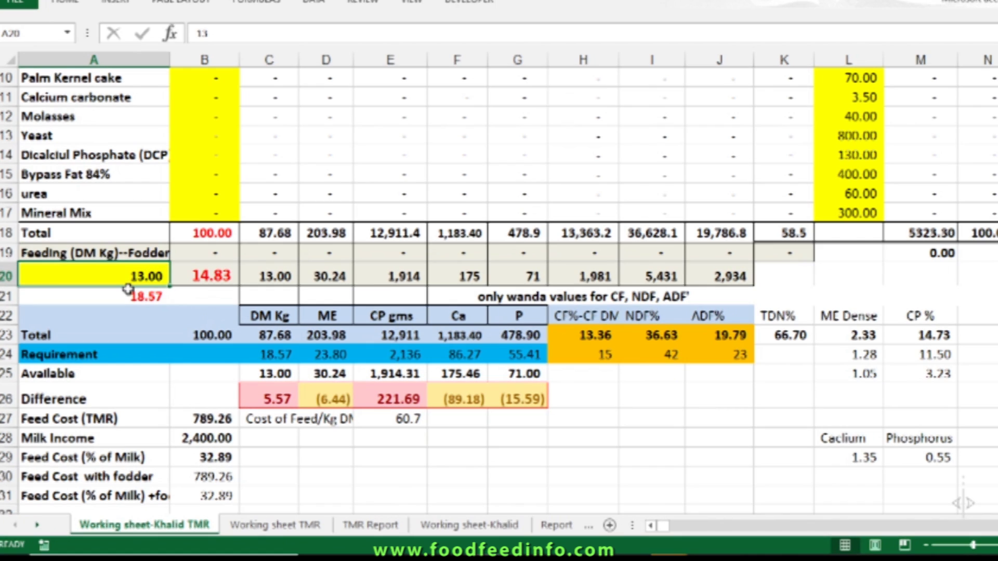
{"action": "type", "text": "12"}
{"action": "key", "text": "Return"}
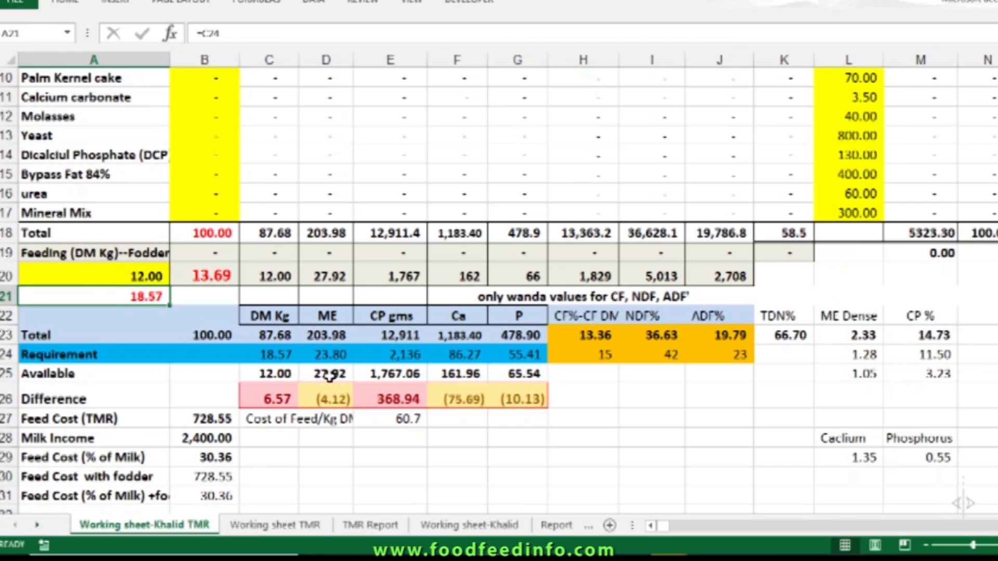
{"action": "left_click", "coordinate": [122, 280]}
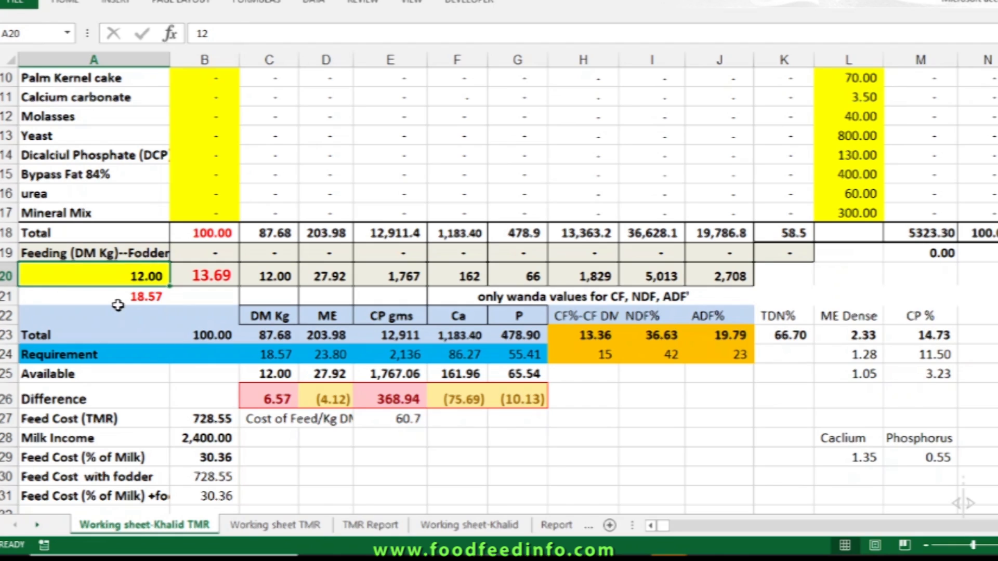
{"action": "type", "text": "14"}
{"action": "key", "text": "Return"}
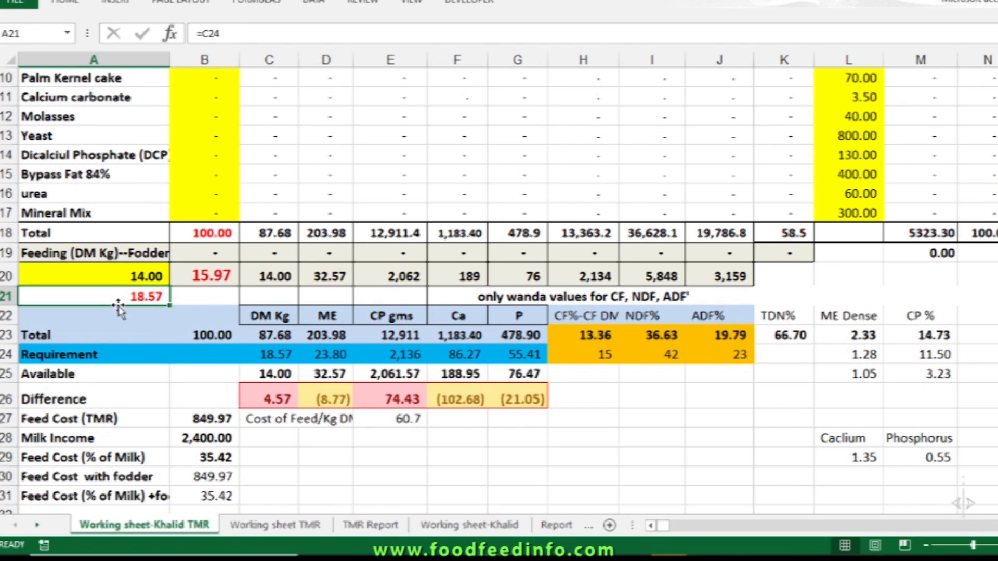
{"action": "left_click", "coordinate": [130, 276]}
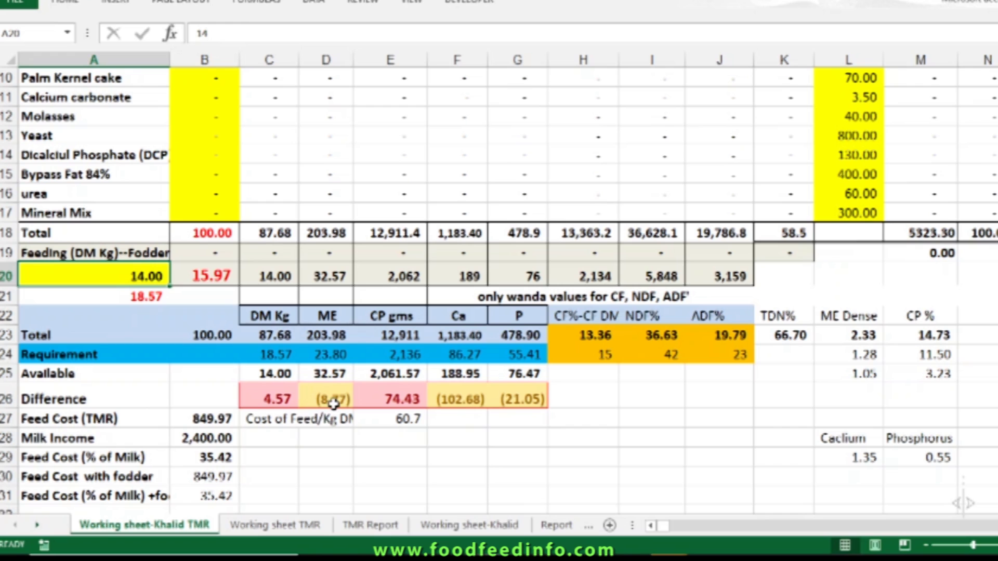
On Working sheet-Khalid, set the inclusion of Bypass Fat 84% in B15 to 0.5
{"action": "left_click", "coordinate": [468, 525]}
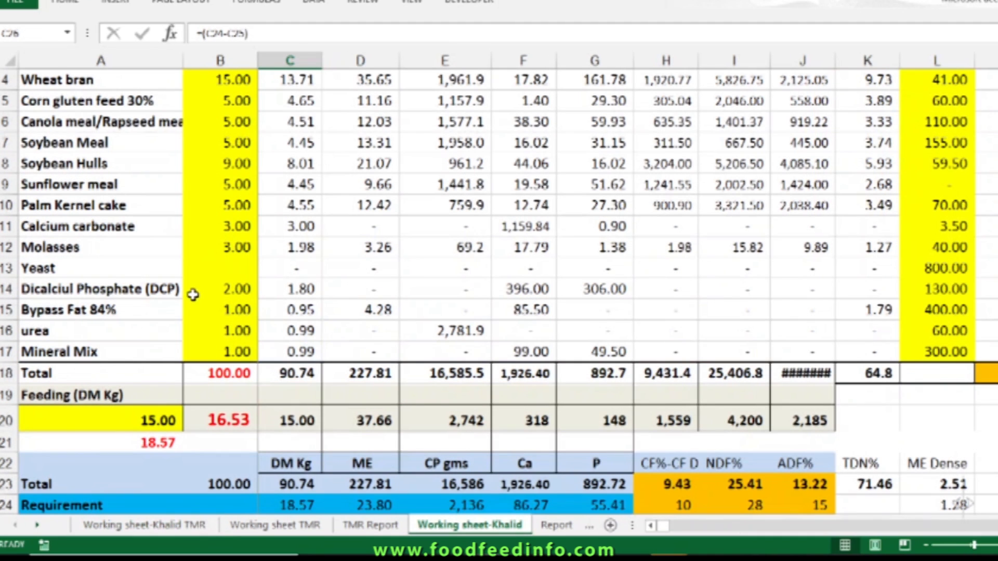
{"action": "left_click", "coordinate": [208, 248]}
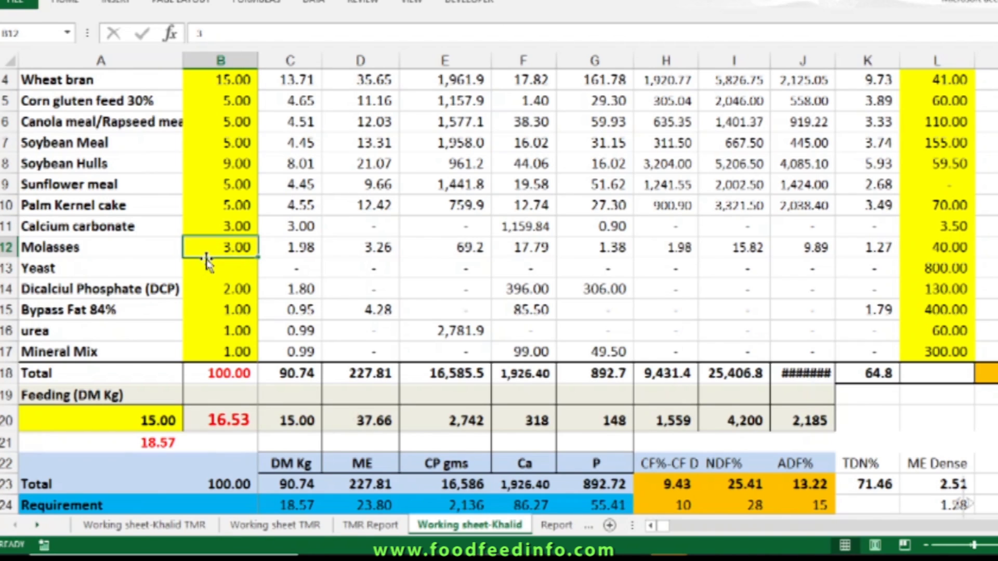
{"action": "key", "text": "Down"}
{"action": "key", "text": "Down"}
{"action": "key", "text": "Down"}
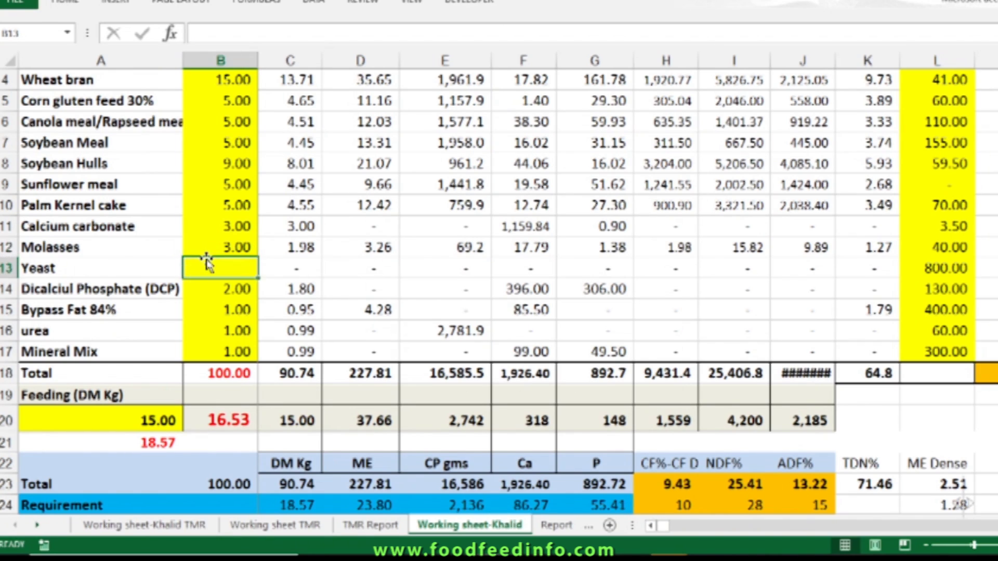
{"action": "type", "text": "0.5"}
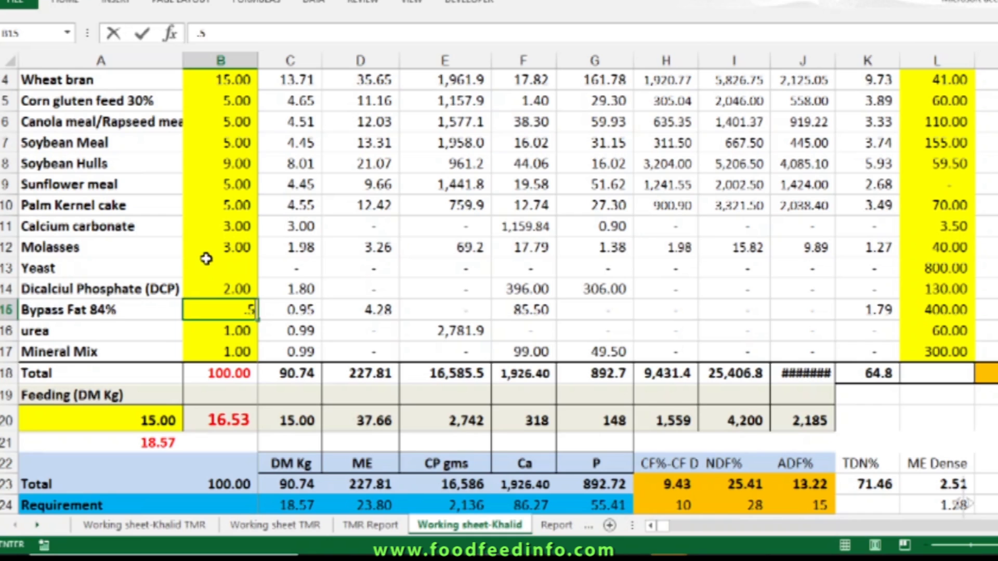
Clear the Molasses inclusion in B12
{"action": "key", "text": "Up"}
{"action": "key", "text": "Up"}
{"action": "key", "text": "Up"}
{"action": "key", "text": "Up"}
{"action": "left_click", "coordinate": [206, 257]}
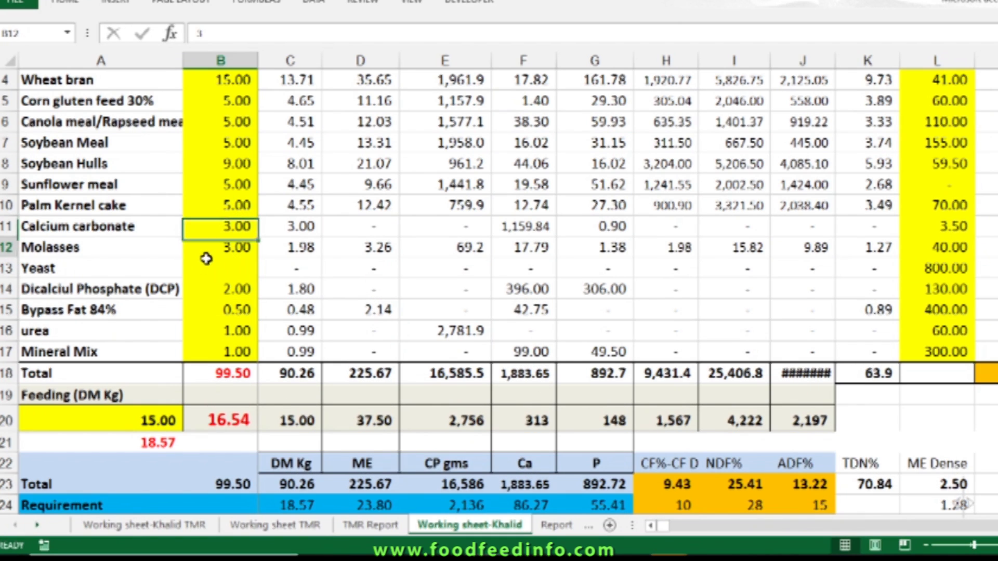
{"action": "key", "text": "Delete"}
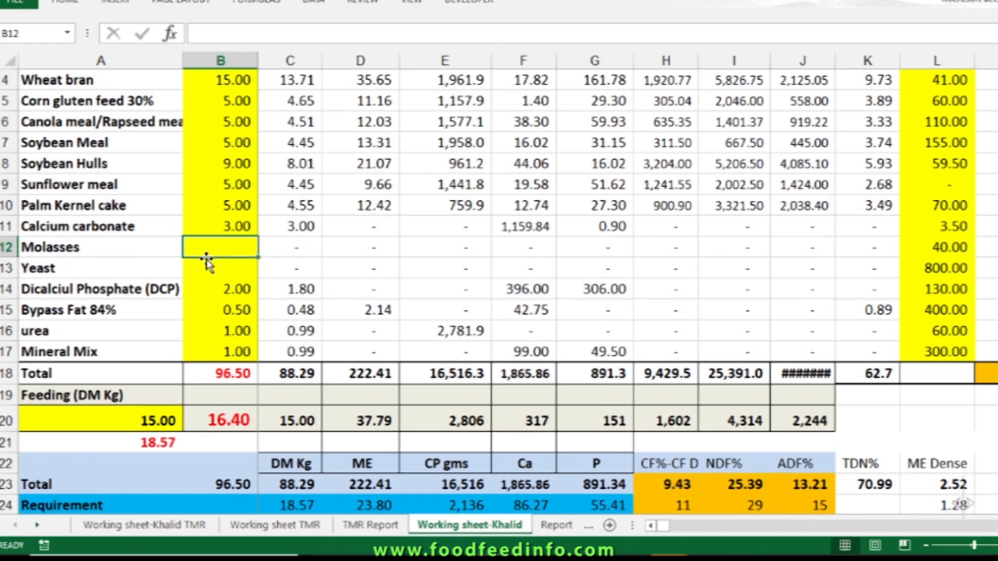
Set the Sunflower meal inclusion in B9 to 8.5
{"action": "key", "text": "Up"}
{"action": "key", "text": "Up"}
{"action": "key", "text": "Up"}
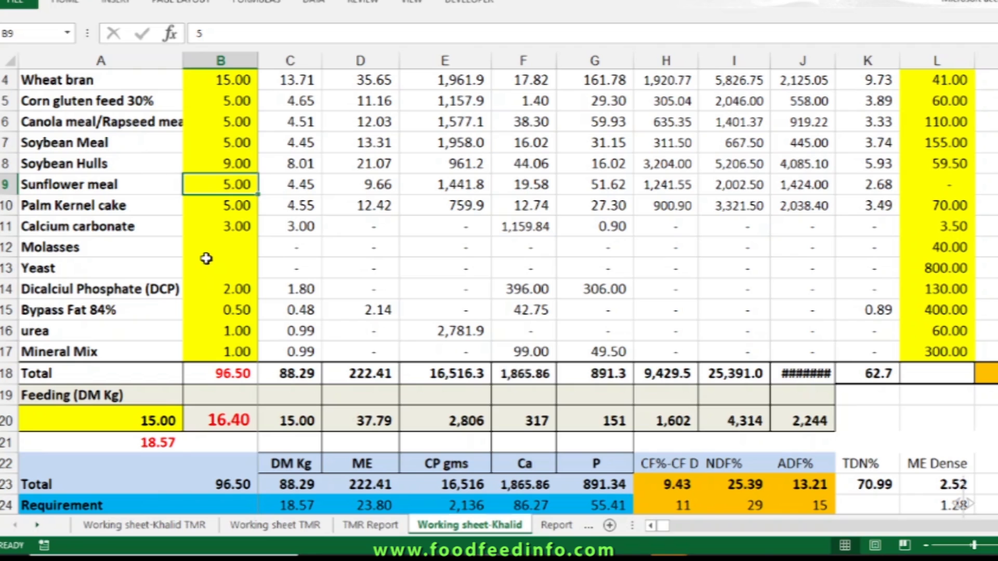
{"action": "type", "text": "8.5"}
{"action": "key", "text": "Return"}
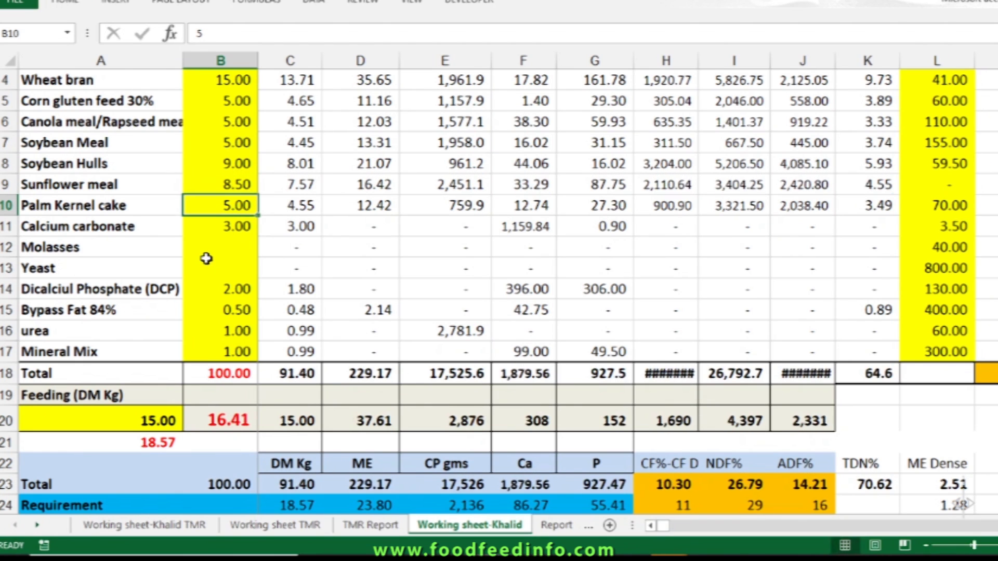
On Working sheet-Khalid TMR, try 15 kg as the feeding amount in A20, set it to 14.5 kg, and select the crude protein figures E22:E26
{"action": "left_click", "coordinate": [151, 525]}
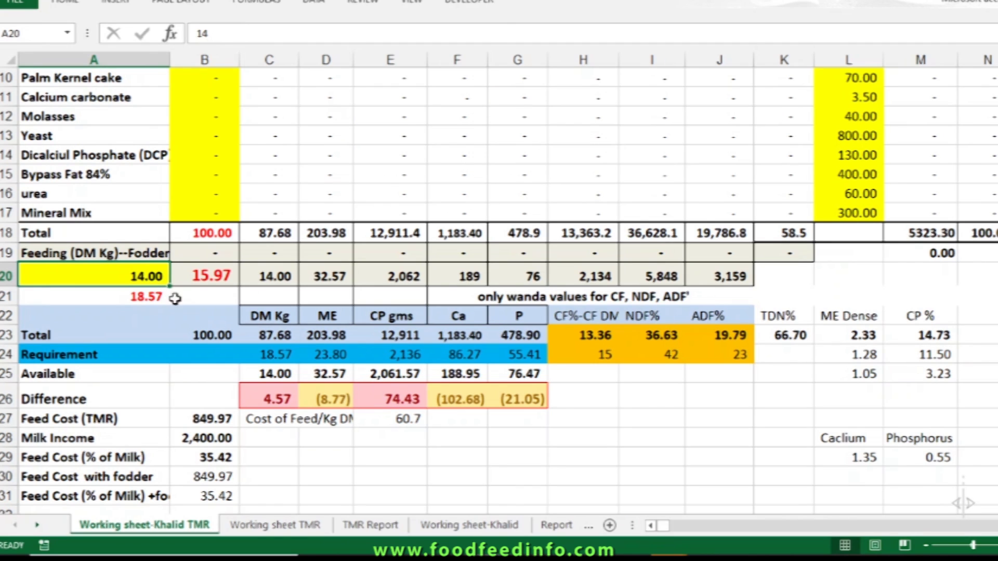
{"action": "left_click", "coordinate": [125, 313]}
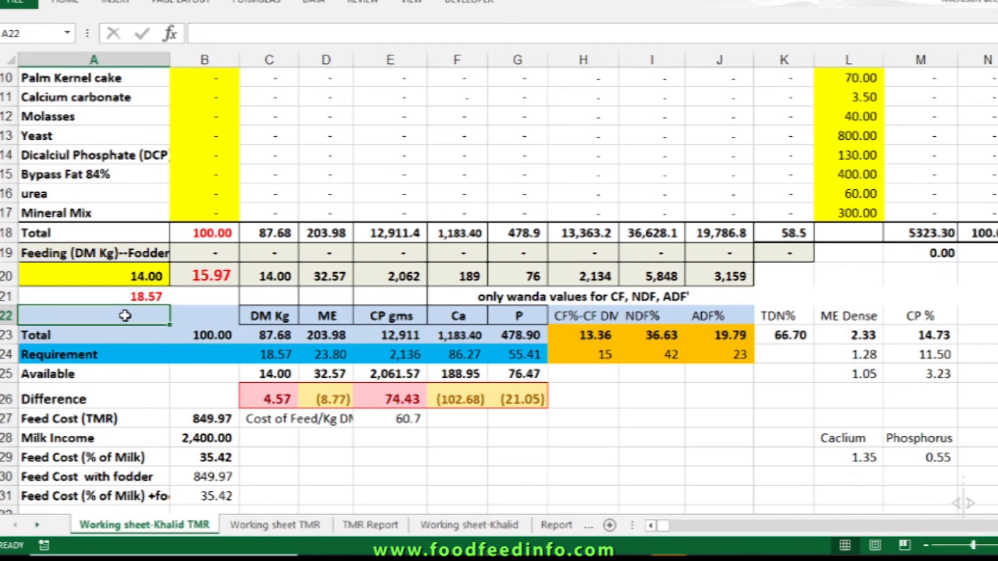
{"action": "left_click", "coordinate": [136, 284]}
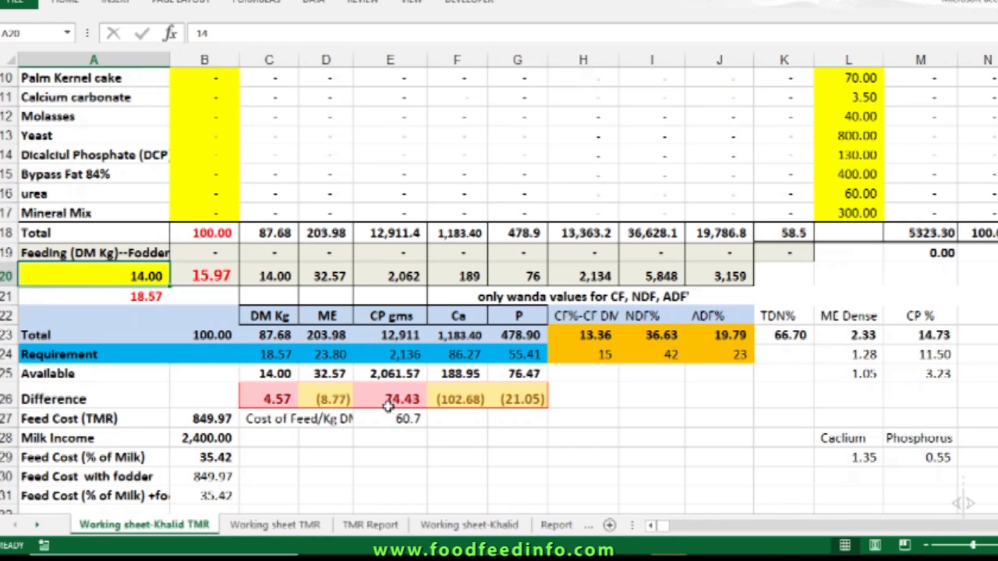
{"action": "type", "text": "15"}
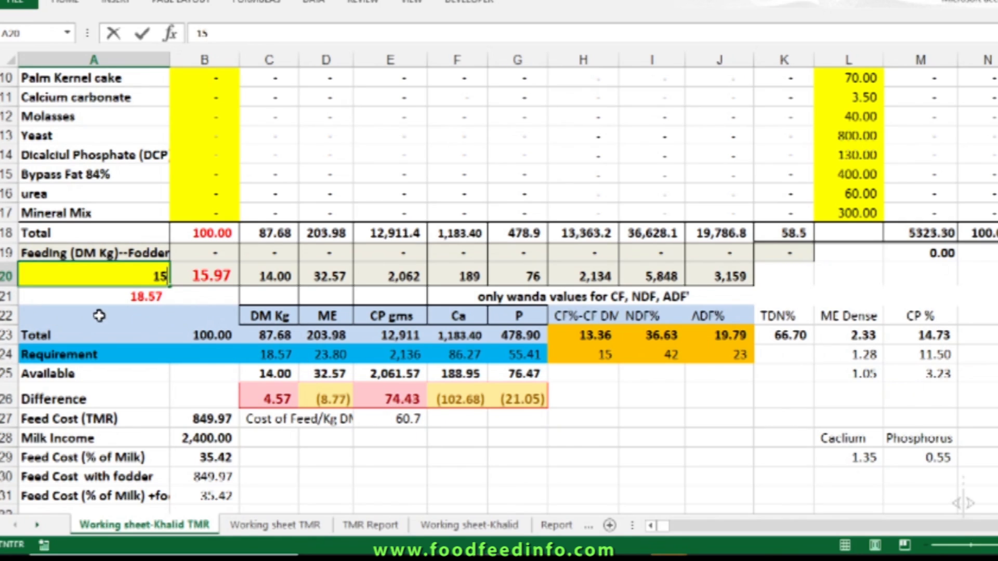
{"action": "key", "text": "Return"}
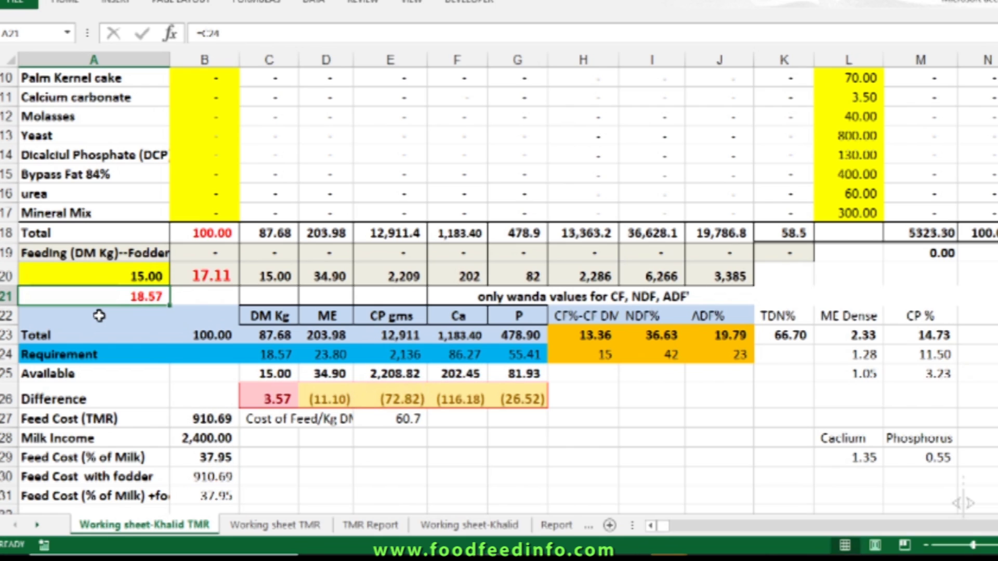
{"action": "key", "text": "Up"}
{"action": "type", "text": "14.5"}
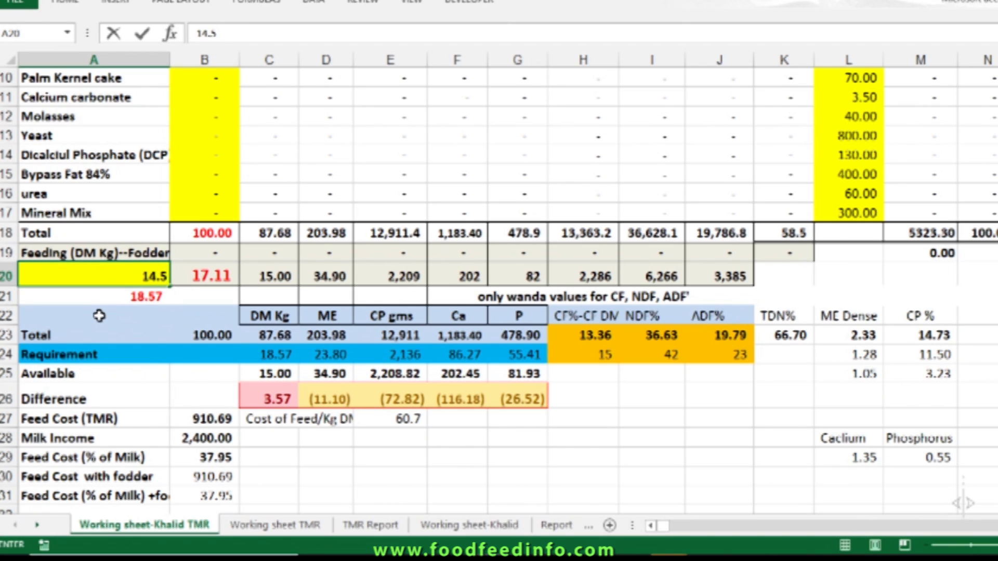
{"action": "key", "text": "Return"}
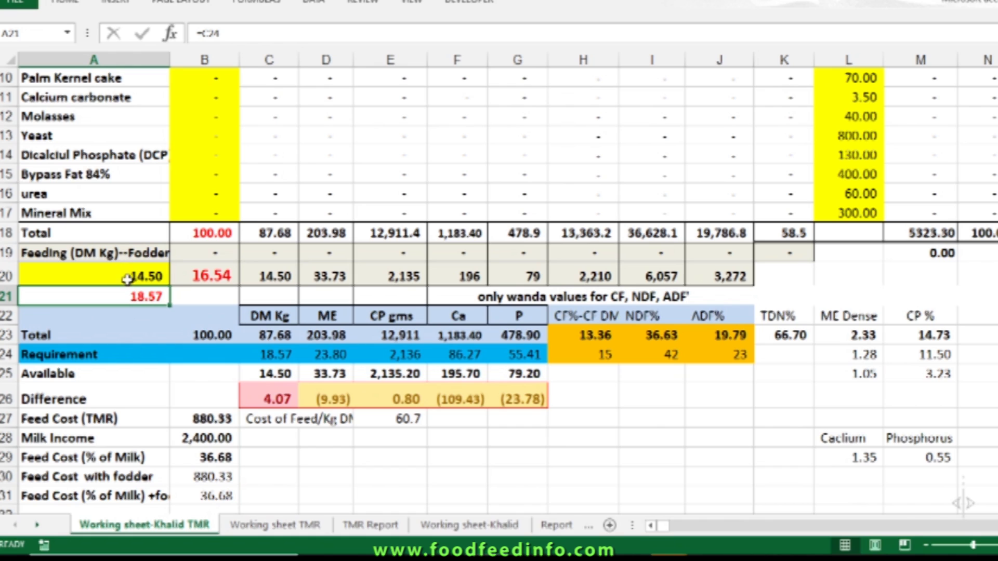
{"action": "left_click_drag", "start_coordinate": [393, 317], "coordinate": [409, 407]}
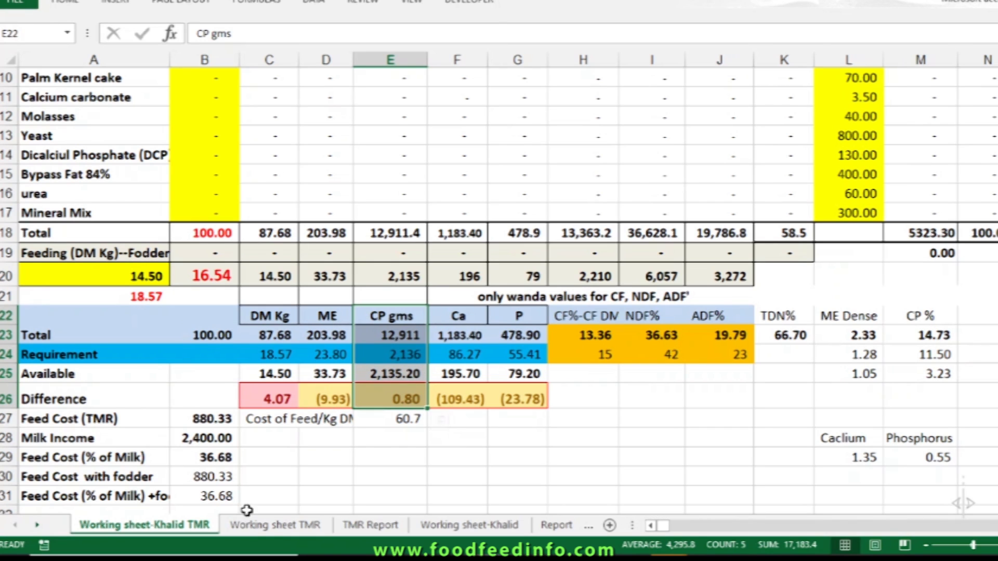
On Working sheet-Khalid, set the DCP inclusion in B14 to 1 and the Calcium carbonate inclusion in B11 to 4
{"action": "left_click", "coordinate": [269, 526]}
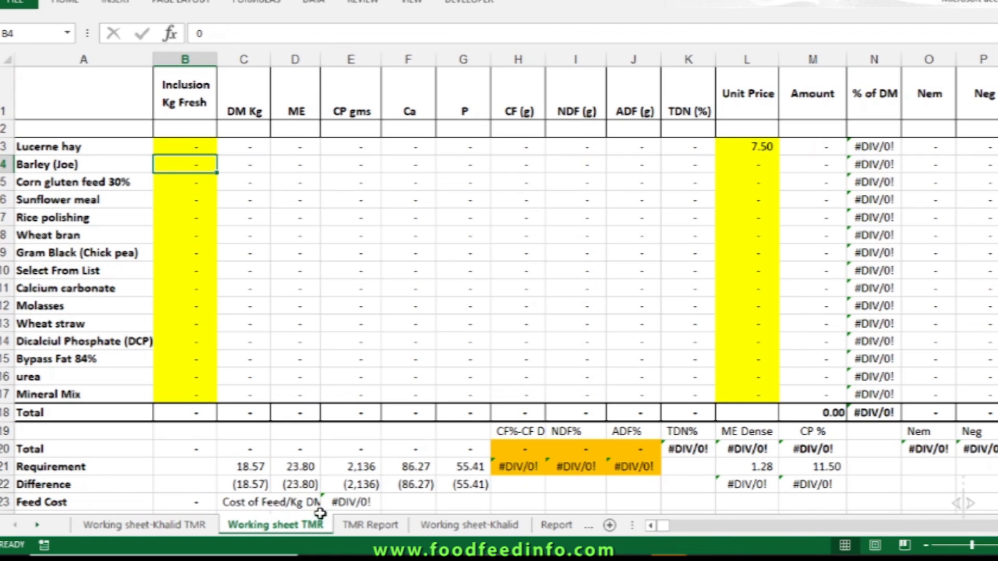
{"action": "left_click", "coordinate": [460, 526]}
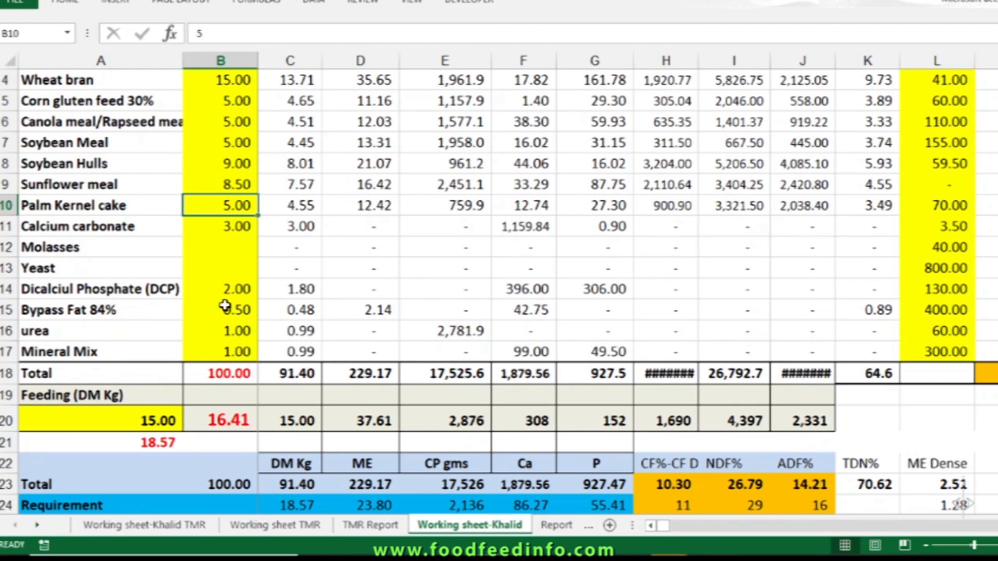
{"action": "left_click", "coordinate": [229, 288]}
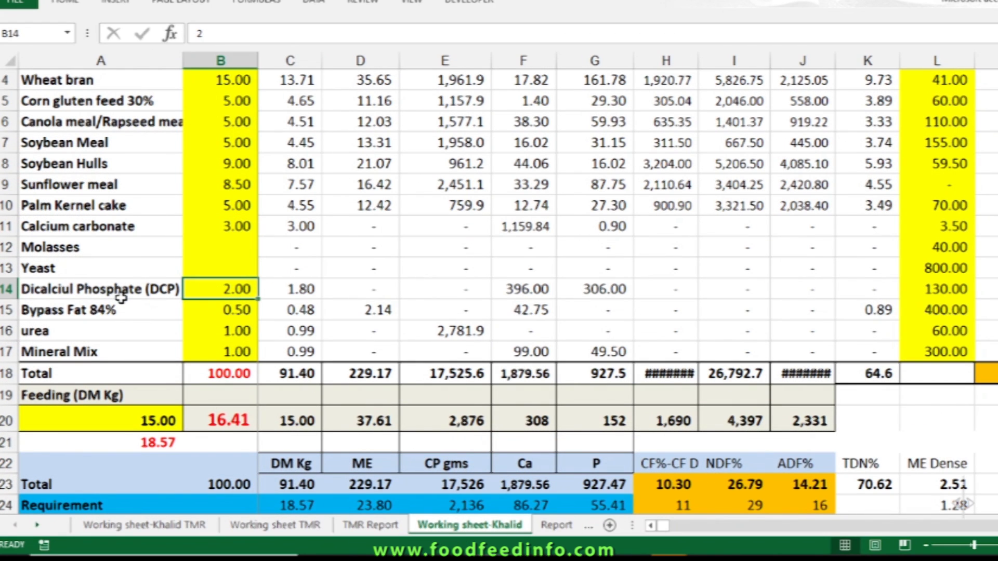
{"action": "type", "text": "1"}
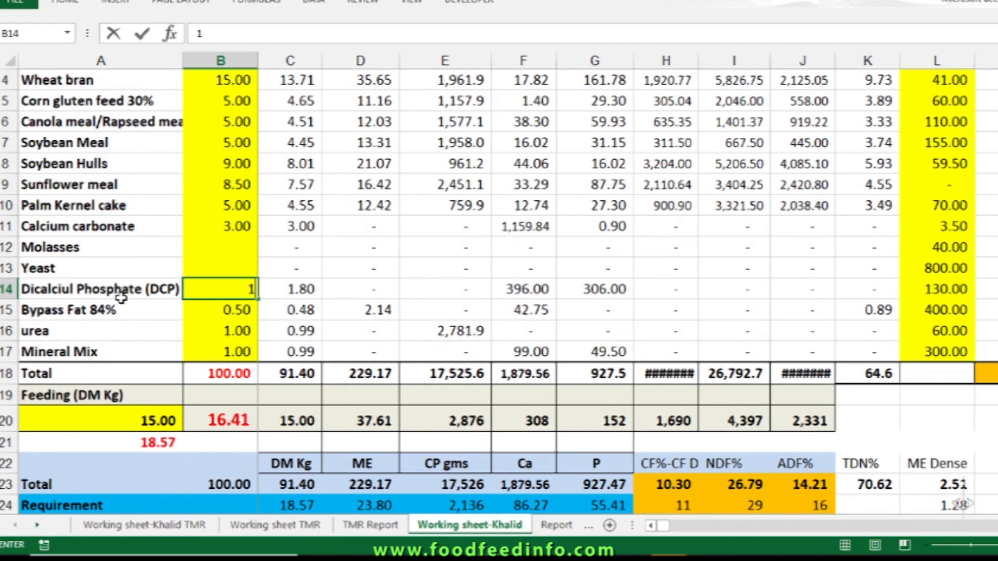
{"action": "key", "text": "Up"}
{"action": "key", "text": "Up"}
{"action": "key", "text": "Up"}
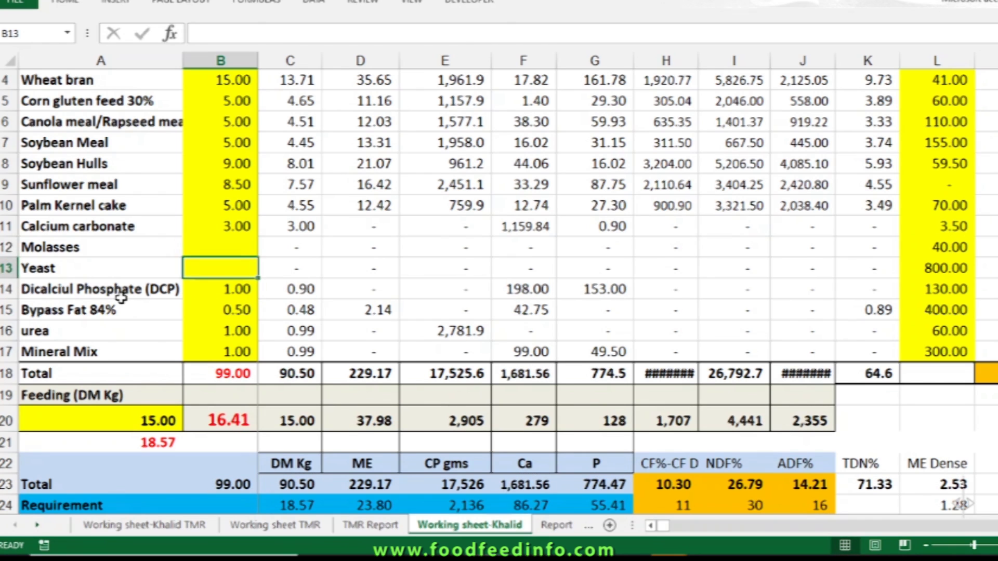
{"action": "type", "text": "4"}
{"action": "key", "text": "Return"}
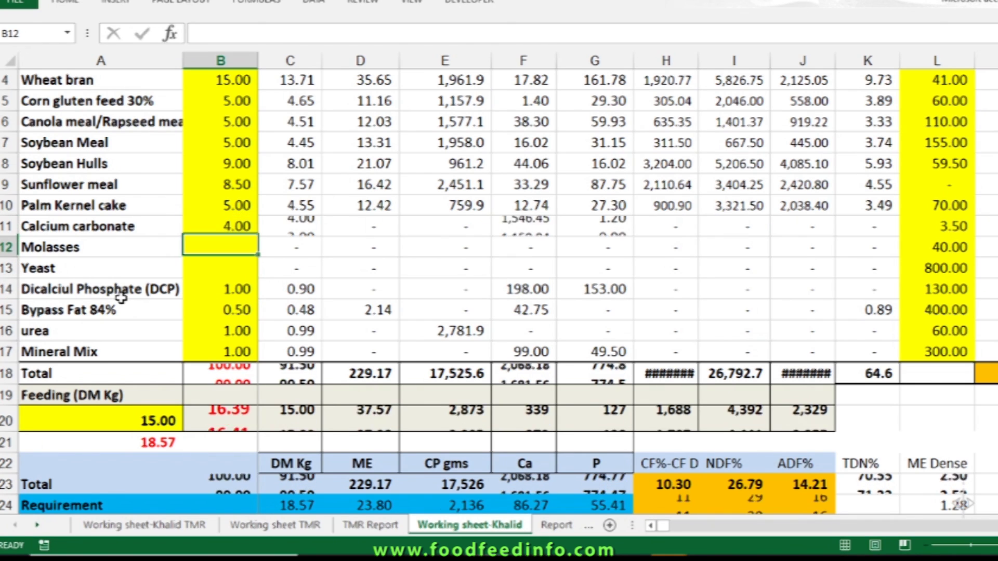
Check the phosphorus difference in G26 of Working sheet-Khalid TMR, and set the DCP inclusion in B14 of Working sheet-Khalid to 0
{"action": "left_click", "coordinate": [144, 525]}
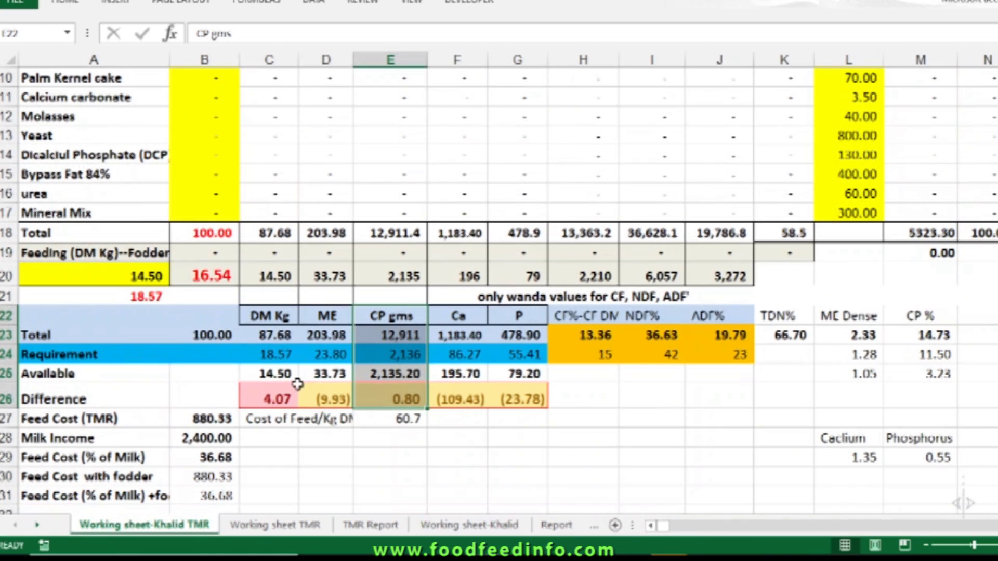
{"action": "left_click", "coordinate": [514, 401]}
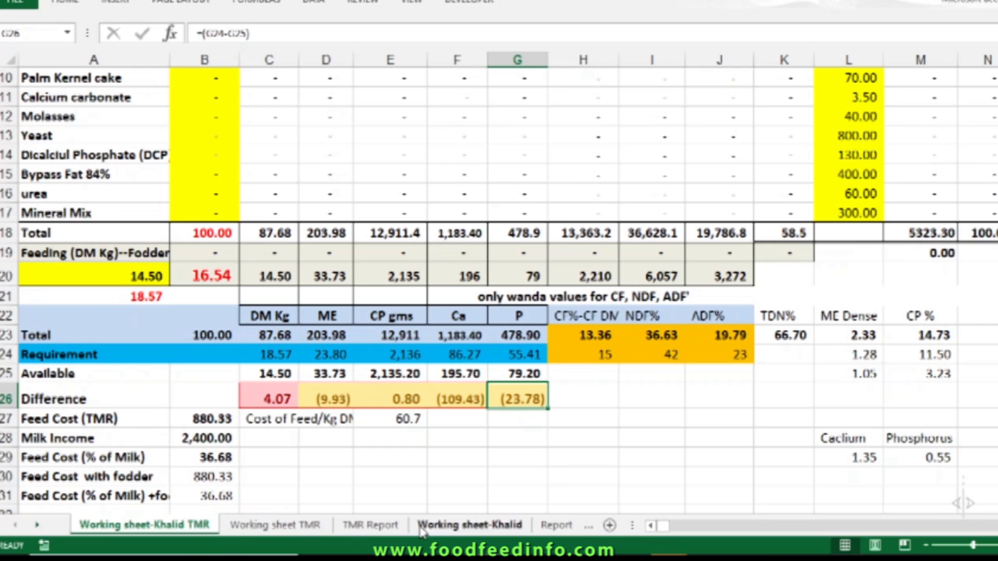
{"action": "left_click", "coordinate": [470, 525]}
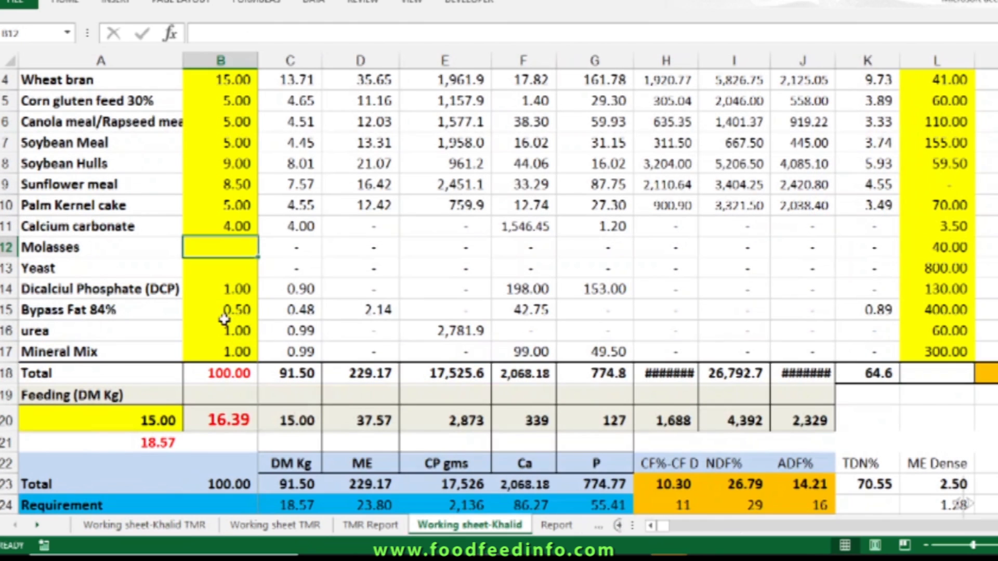
{"action": "left_click", "coordinate": [215, 294]}
{"action": "key", "text": "BackSpace"}
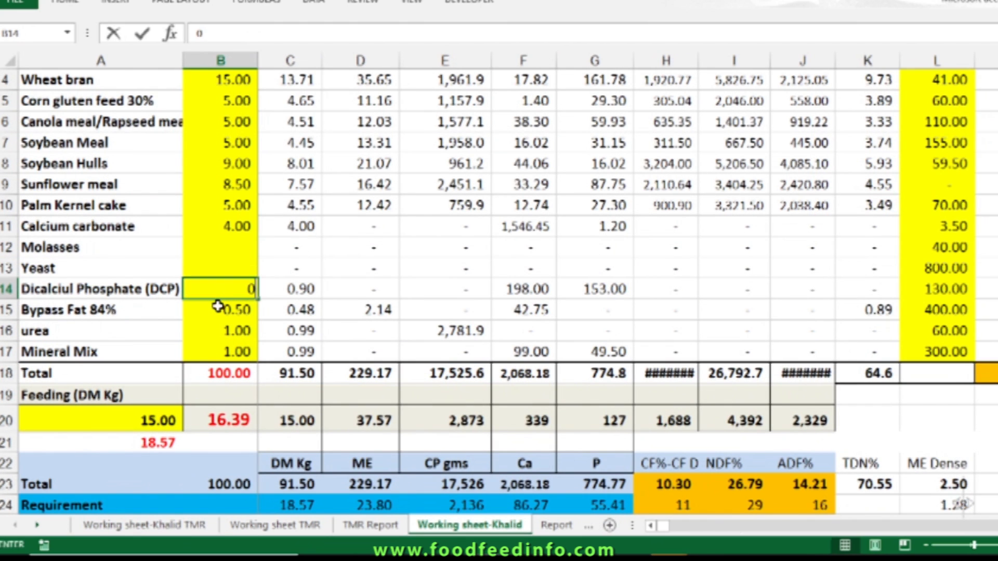
{"action": "key", "text": "Return"}
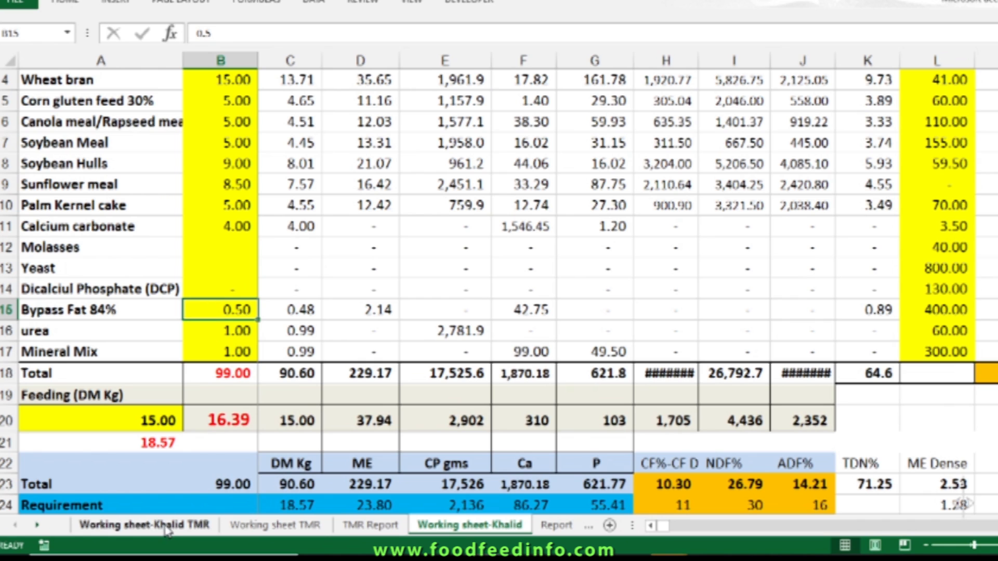
Return to Working sheet-Khalid TMR and review the available phosphorus, its difference from requirement, and the feed cost percentage of milk with fodder in row 31
{"action": "left_click", "coordinate": [166, 526]}
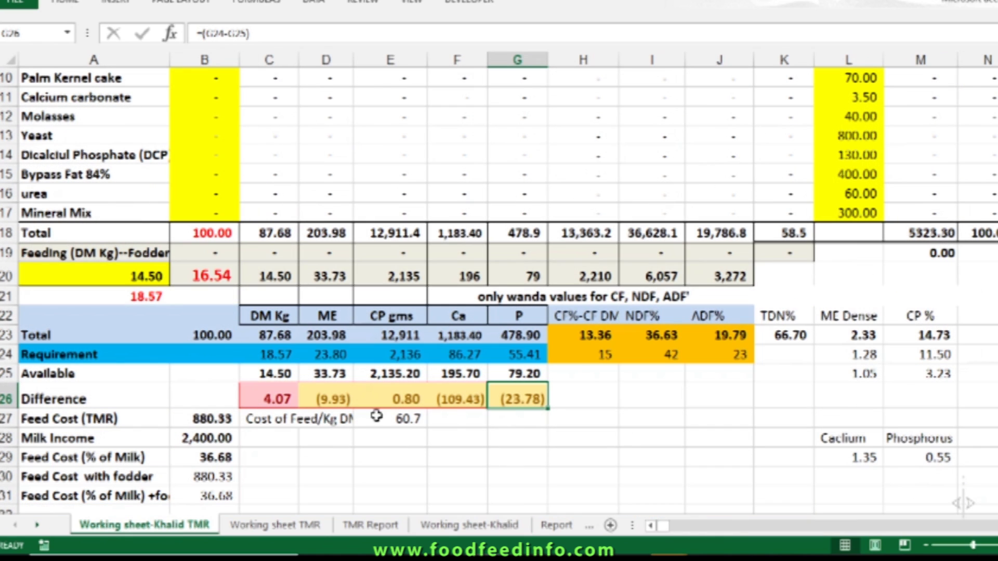
{"action": "left_click", "coordinate": [524, 372]}
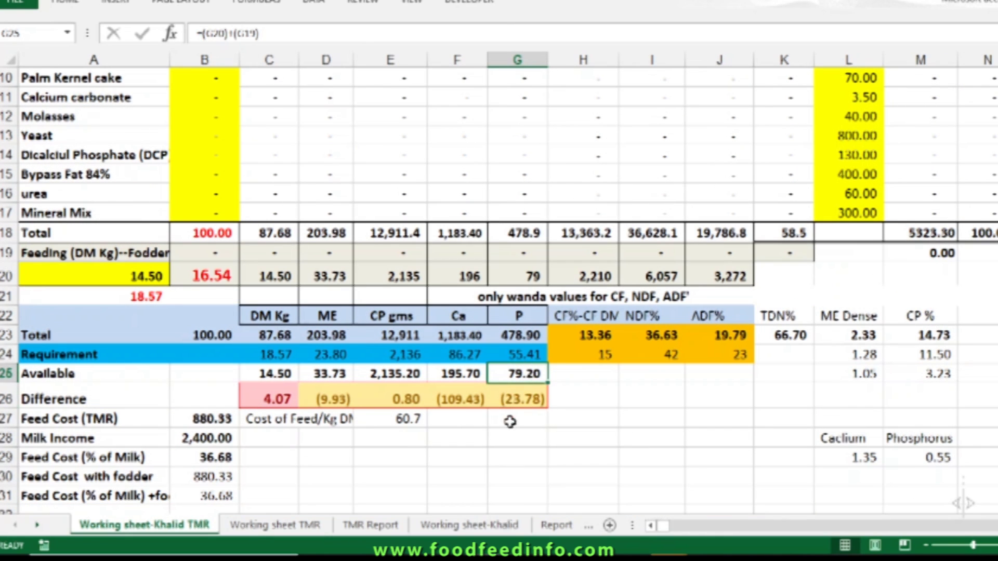
{"action": "left_click", "coordinate": [508, 418]}
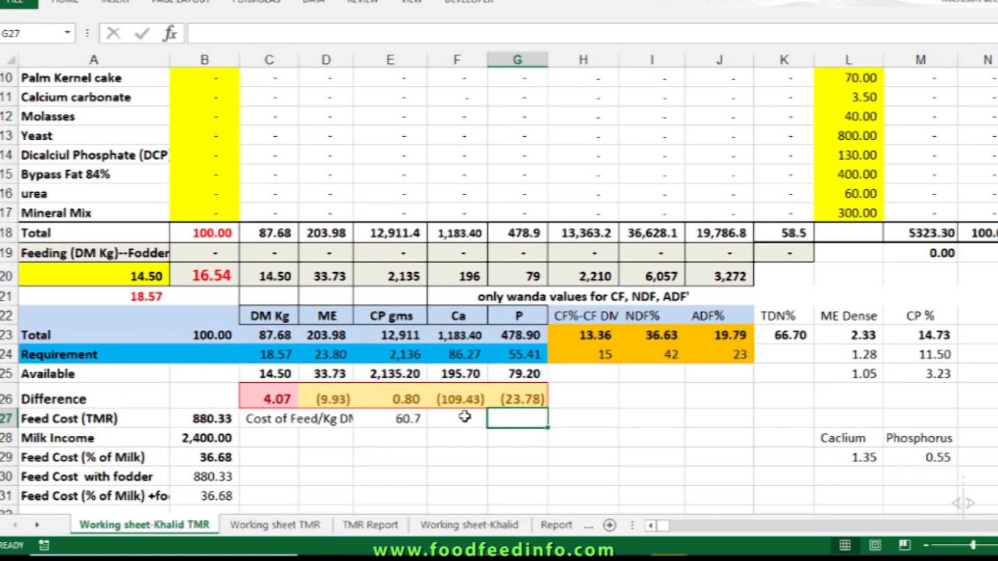
{"action": "left_click", "coordinate": [521, 401]}
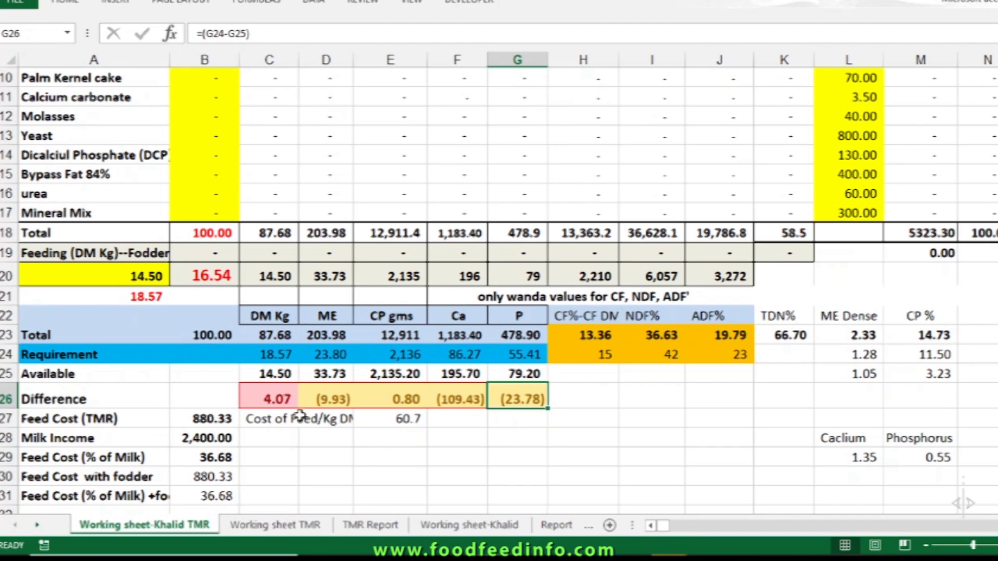
{"action": "scroll", "coordinate": [292, 426], "scroll_direction": "down", "scroll_amount": 1}
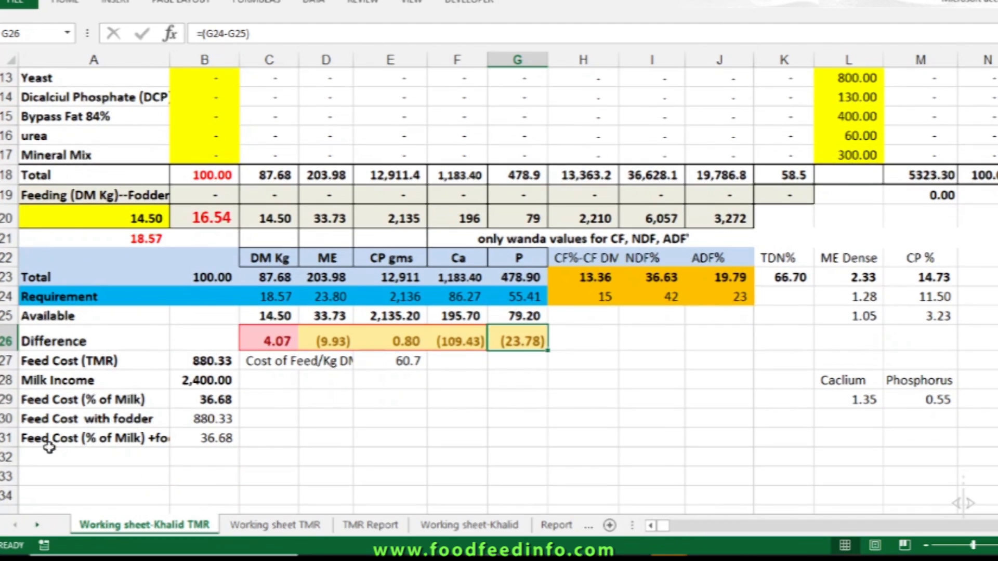
{"action": "left_click_drag", "start_coordinate": [57, 439], "coordinate": [187, 442]}
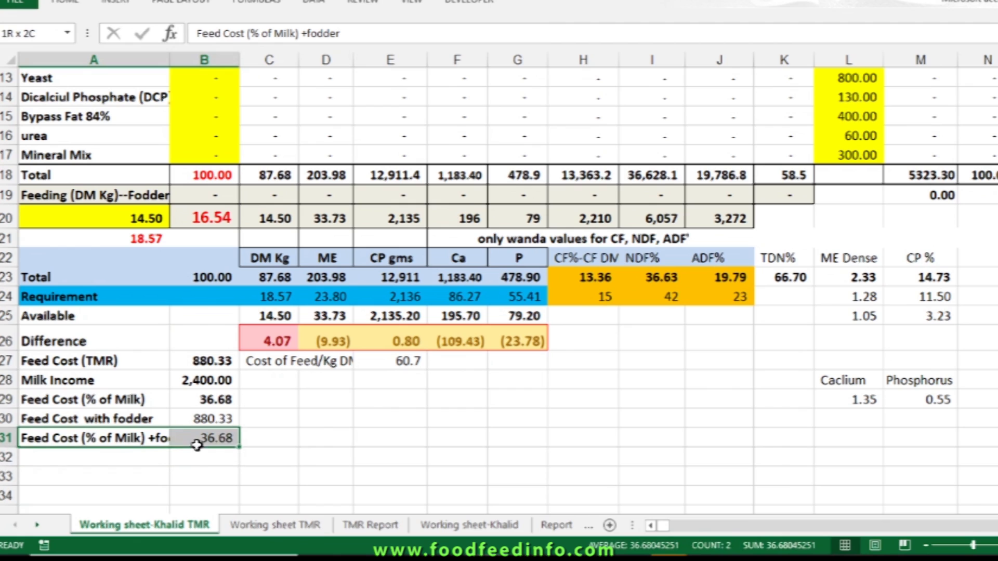